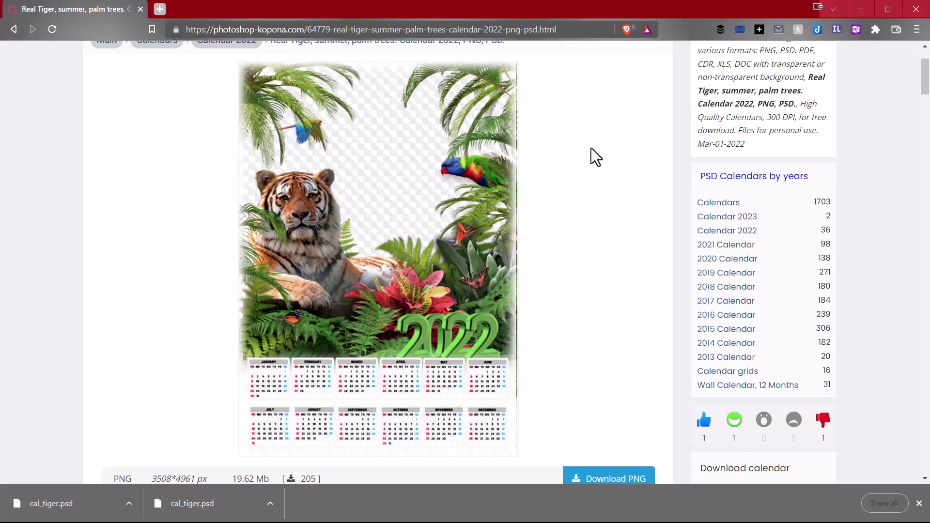
- Review the Real Tiger 2022 calendar page, examining its PNG, PSD and JPG downloads and the separate background, 2022 and tiger images
scroll(591, 147, down, 2)
scroll(592, 147, down, 2)
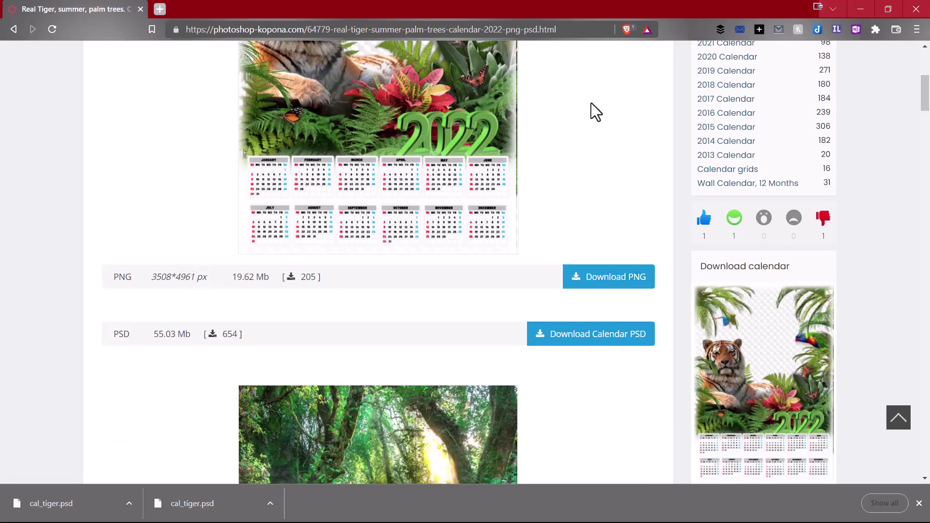
scroll(594, 119, up, 2)
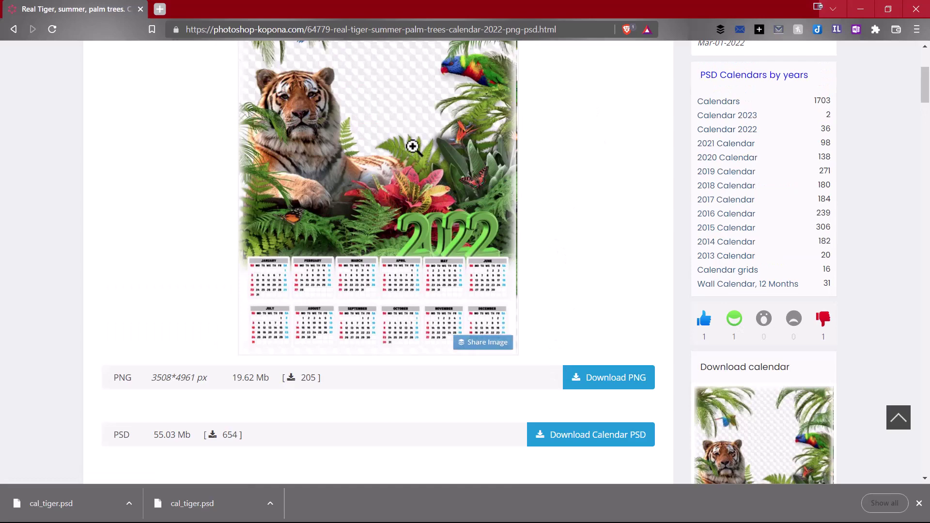
scroll(583, 143, up, 2)
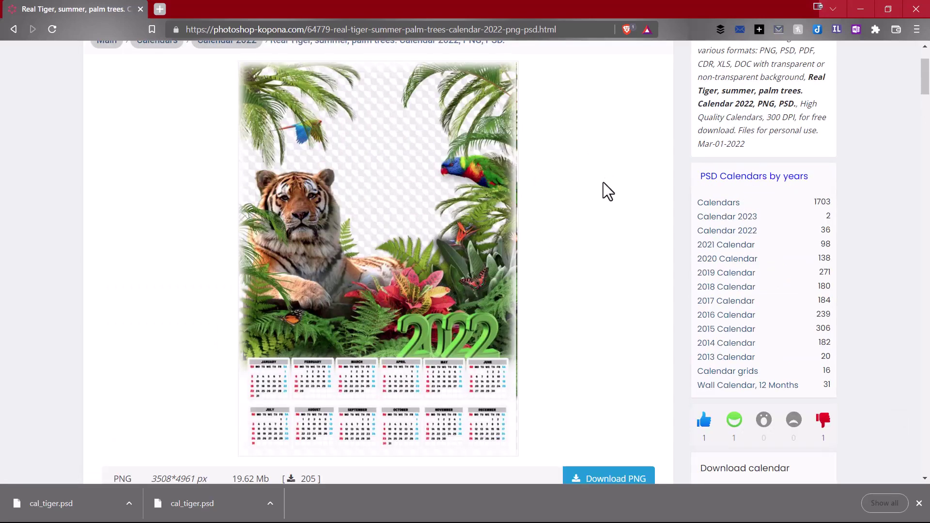
scroll(608, 191, down, 2)
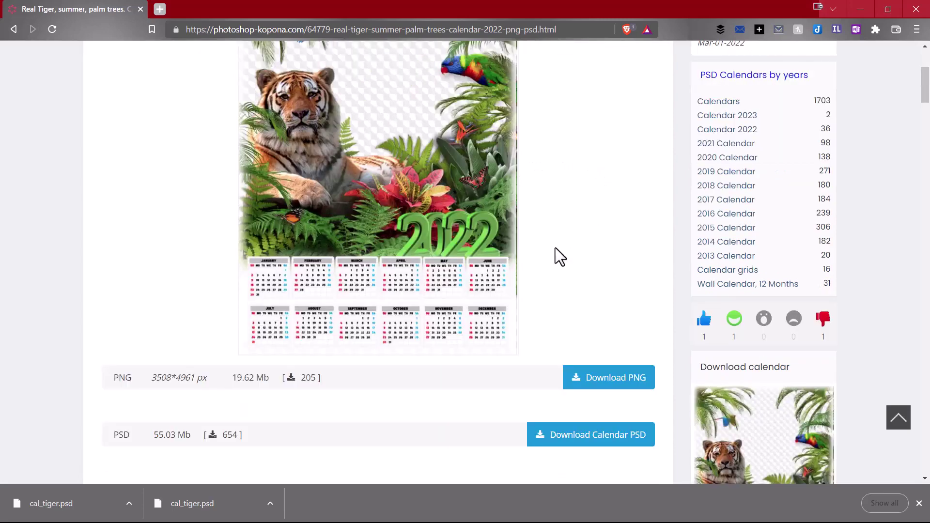
scroll(623, 184, down, 2)
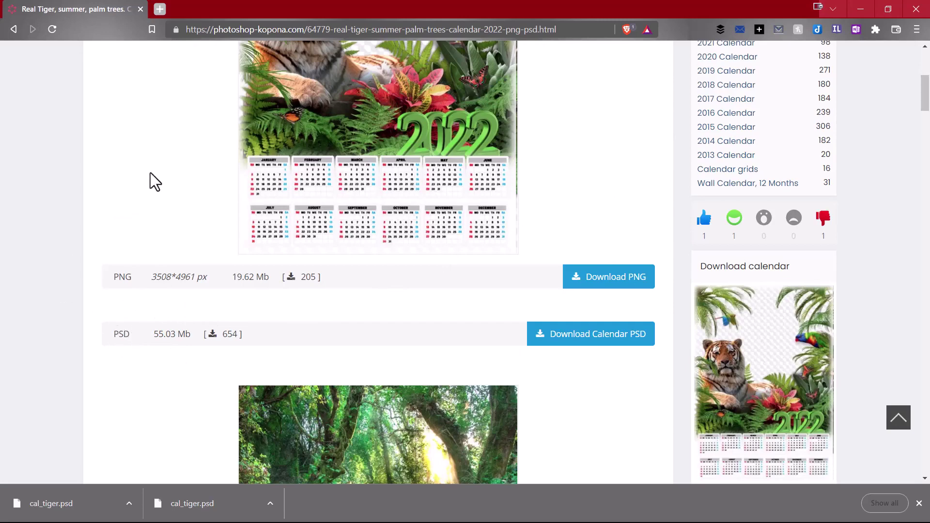
scroll(150, 161, down, 8)
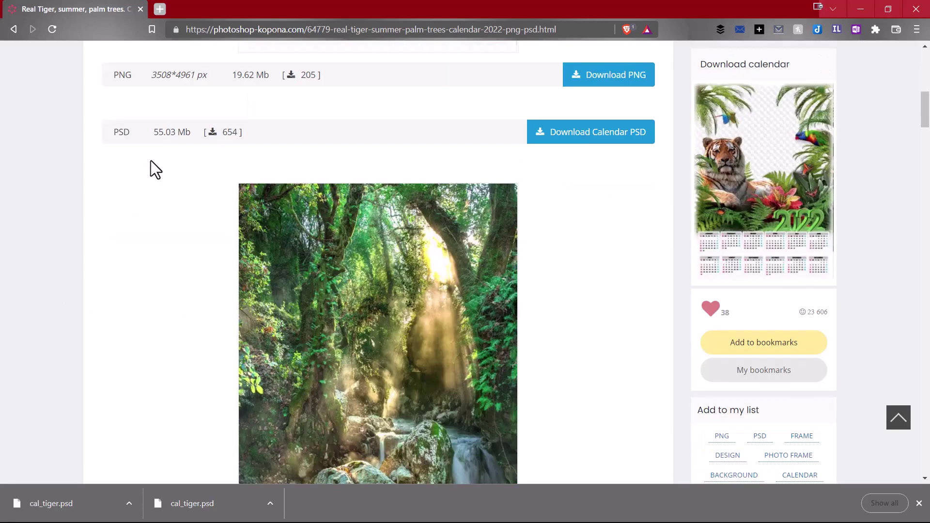
scroll(151, 161, down, 8)
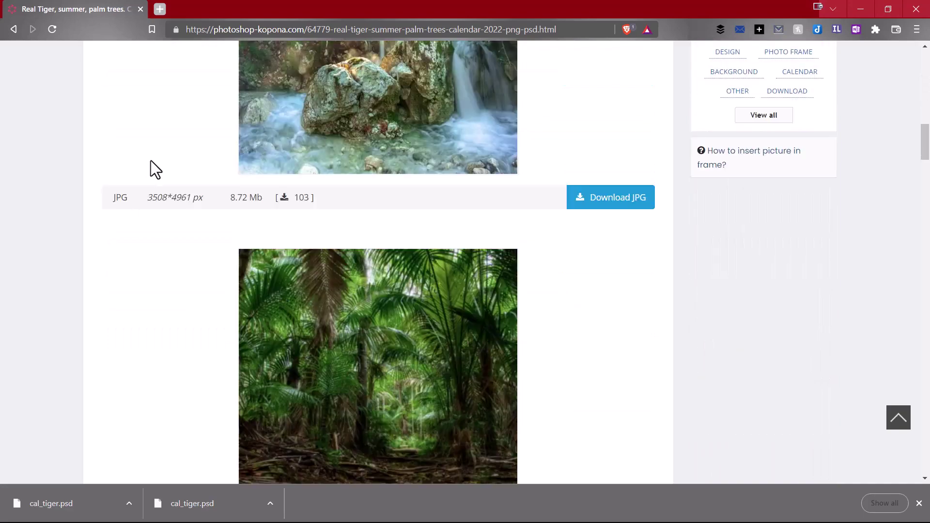
scroll(150, 161, down, 8)
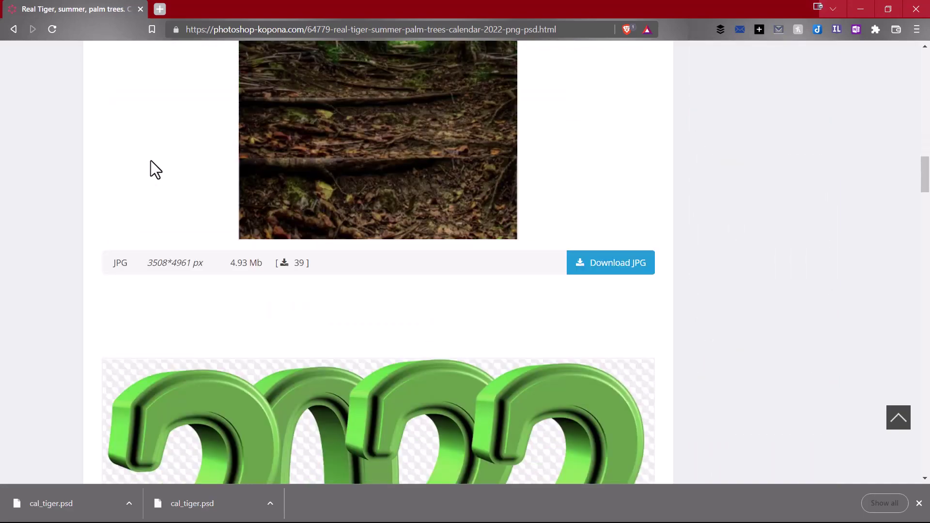
scroll(152, 161, down, 2)
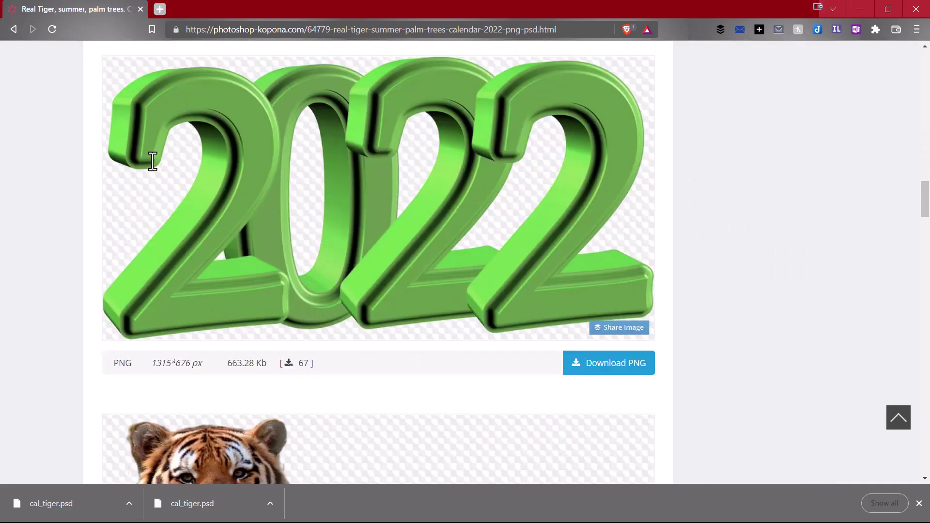
scroll(152, 161, down, 10)
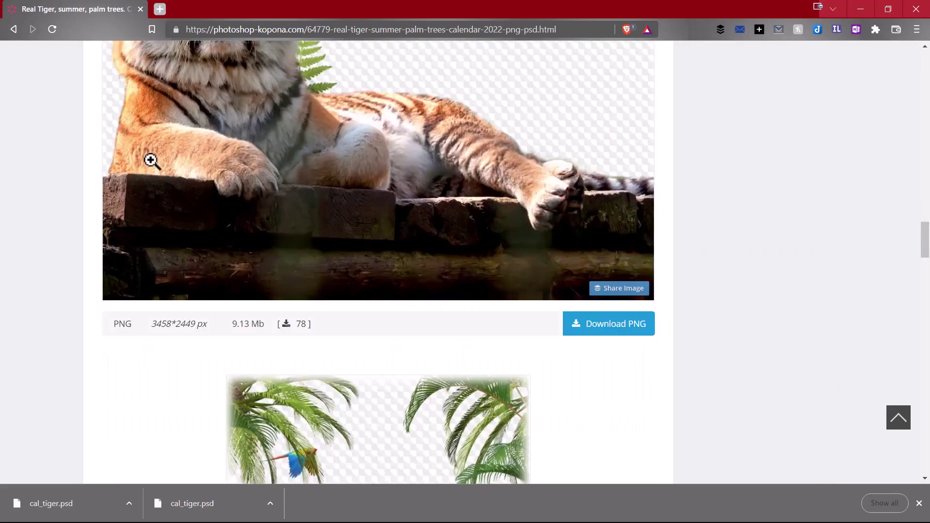
scroll(152, 161, down, 8)
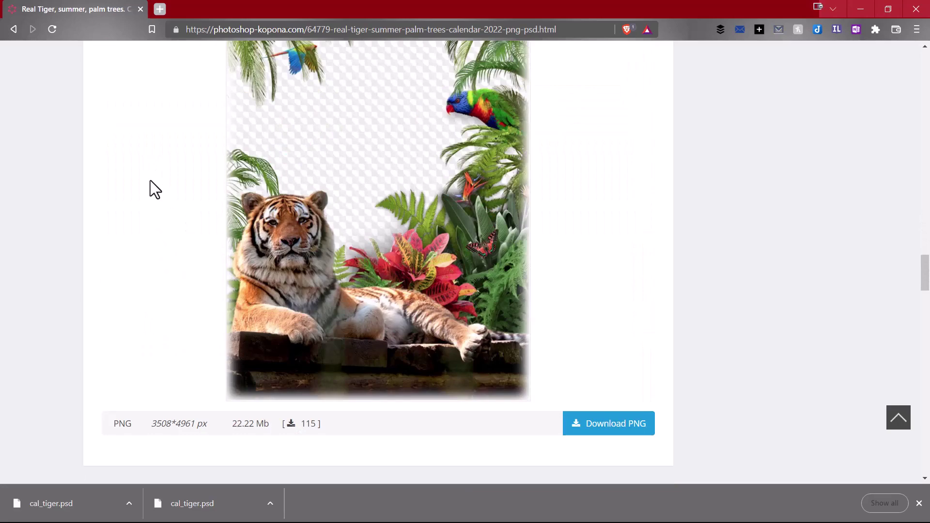
scroll(150, 181, down, 8)
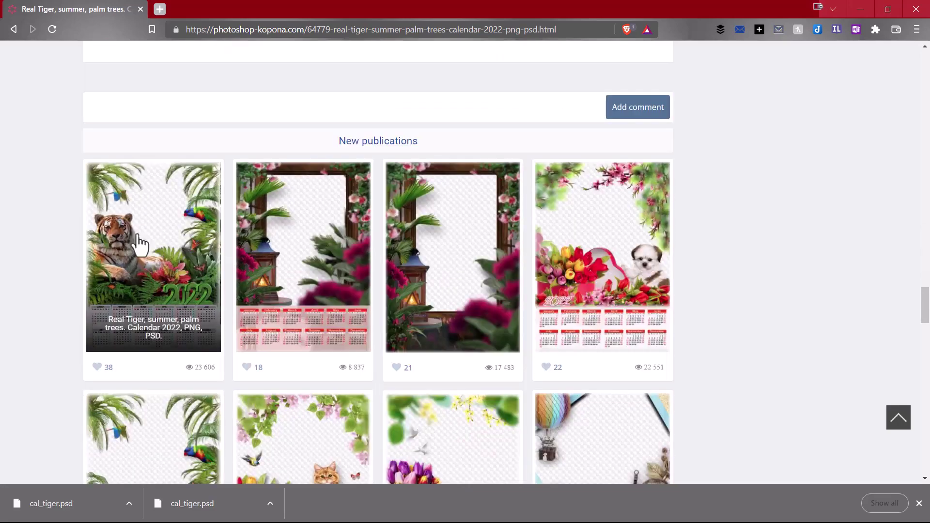
scroll(173, 87, up, 8)
scroll(174, 99, up, 15)
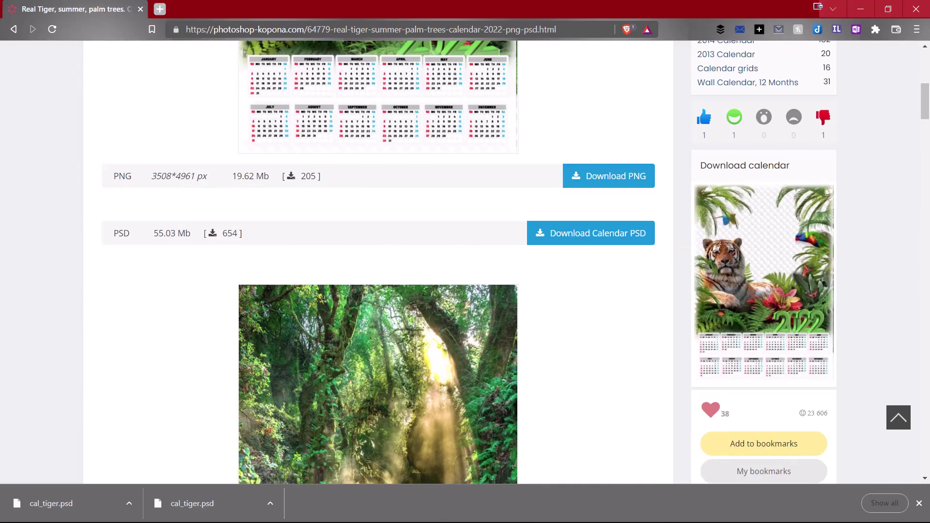
- Dismiss the browser's downloads bar and switch to Photoshop, where the cal_tiger.pdf calendar is open
click(920, 503)
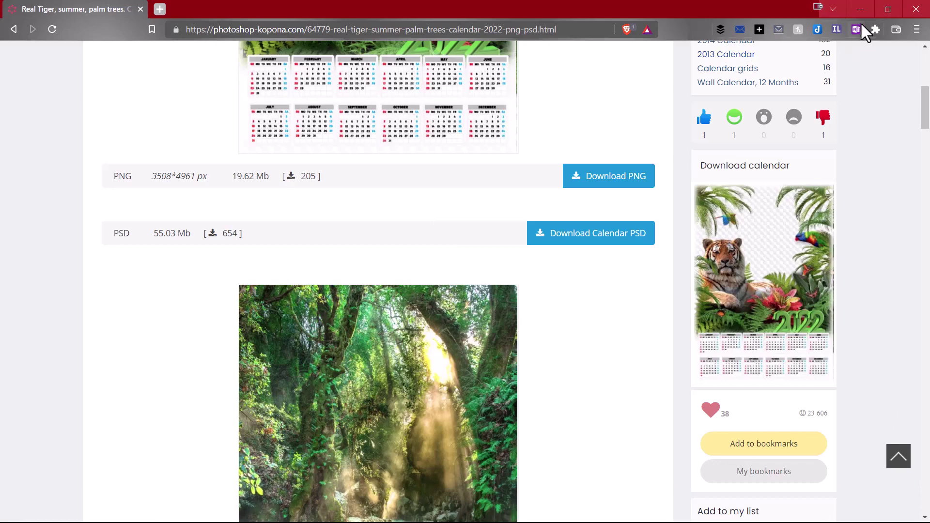
key(super+d)
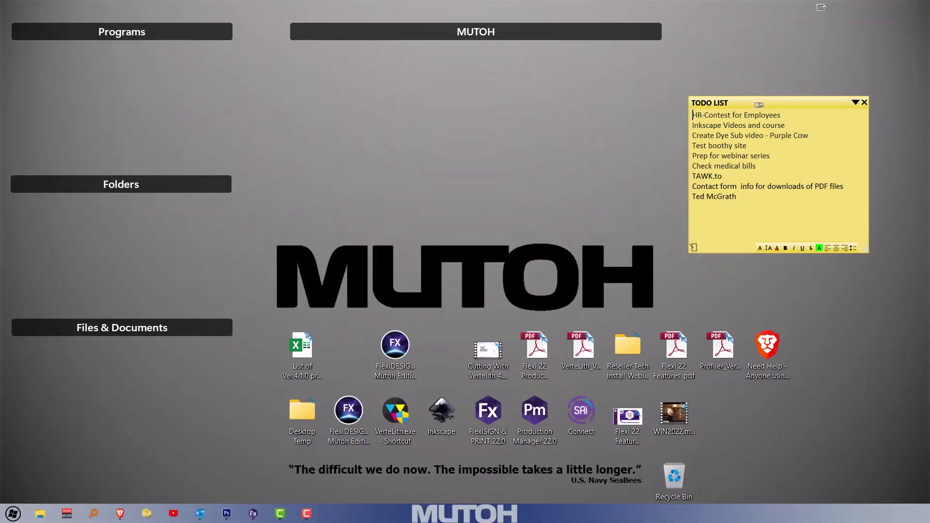
click(233, 518)
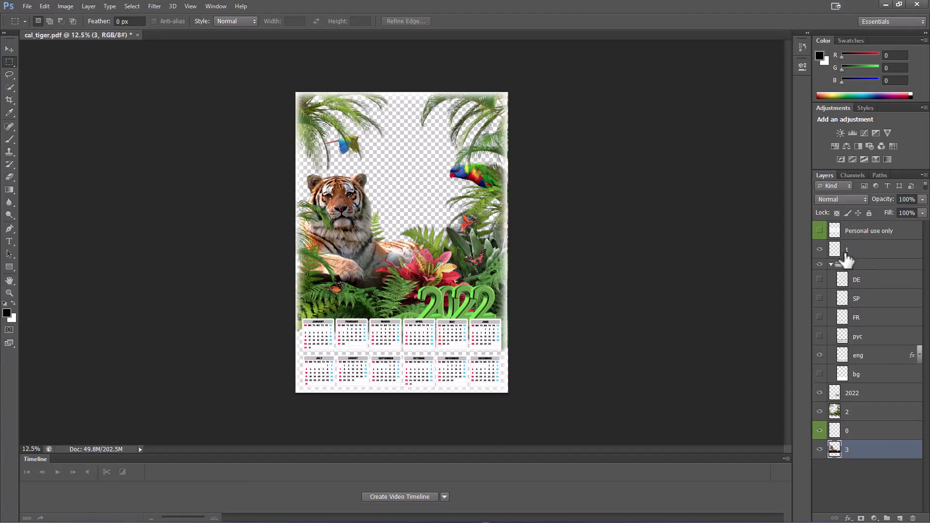
click(858, 213)
scroll(72, 392, up, 1)
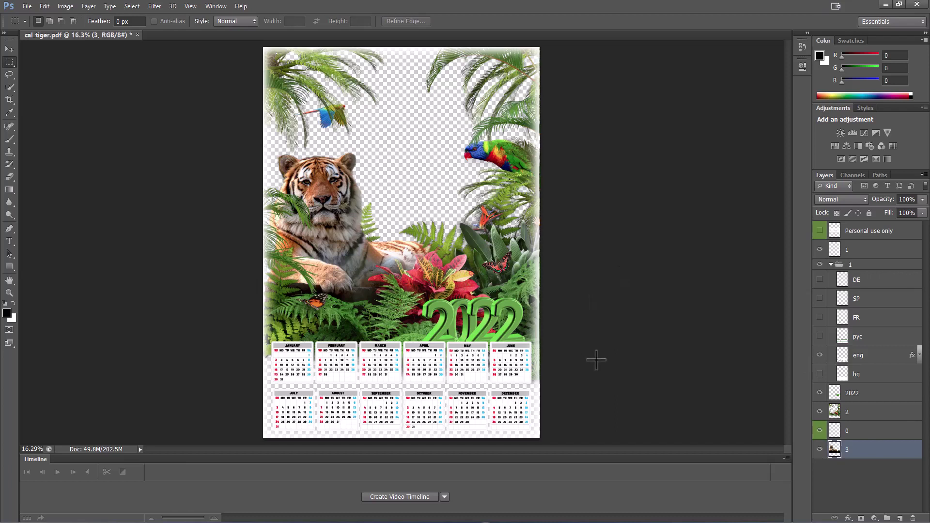
- Check the eng layer by hiding and reshowing it, and inspect its list of layer effects
click(820, 356)
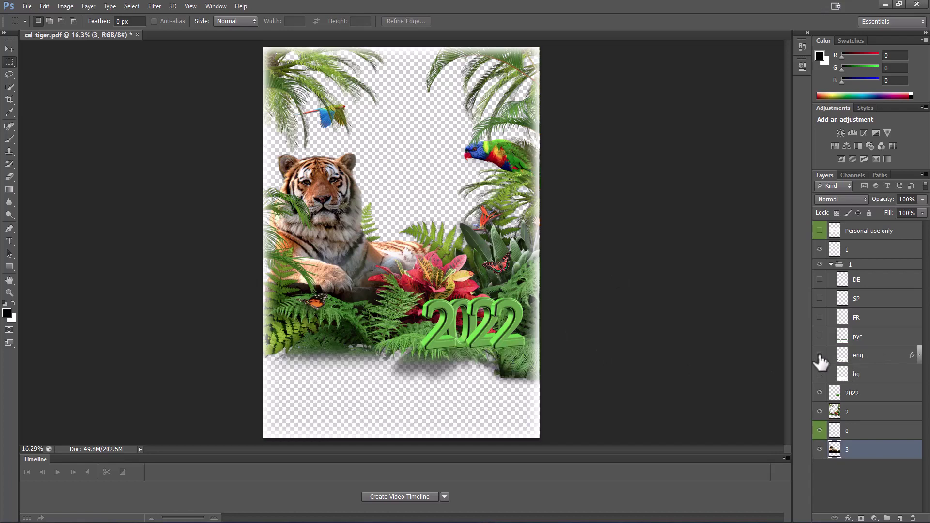
click(820, 356)
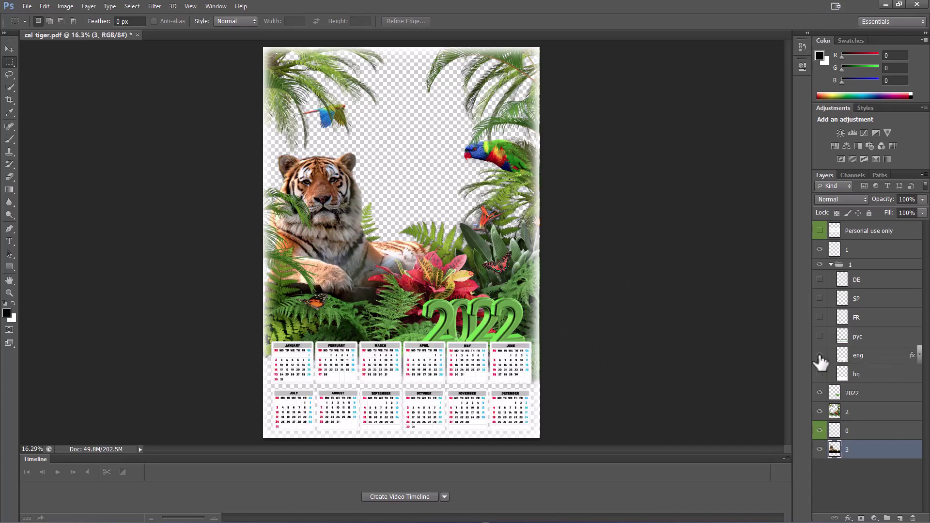
click(920, 355)
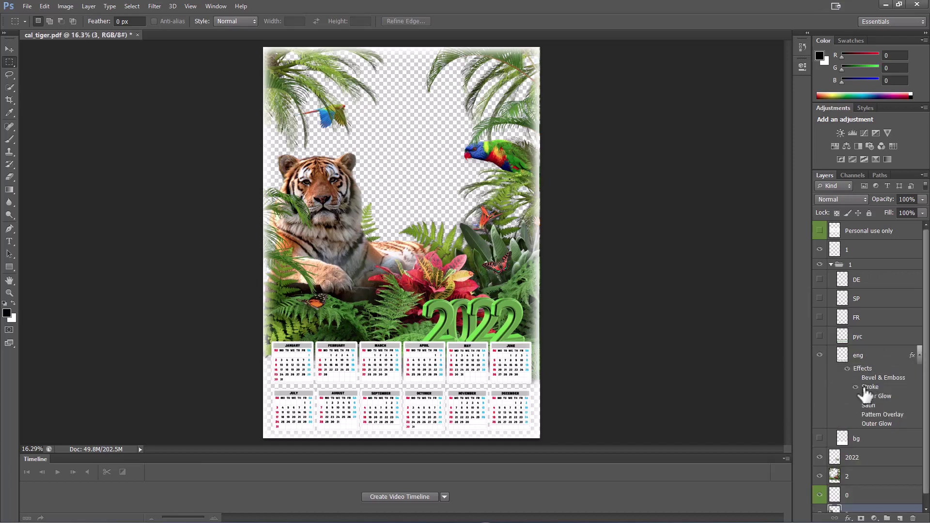
click(919, 356)
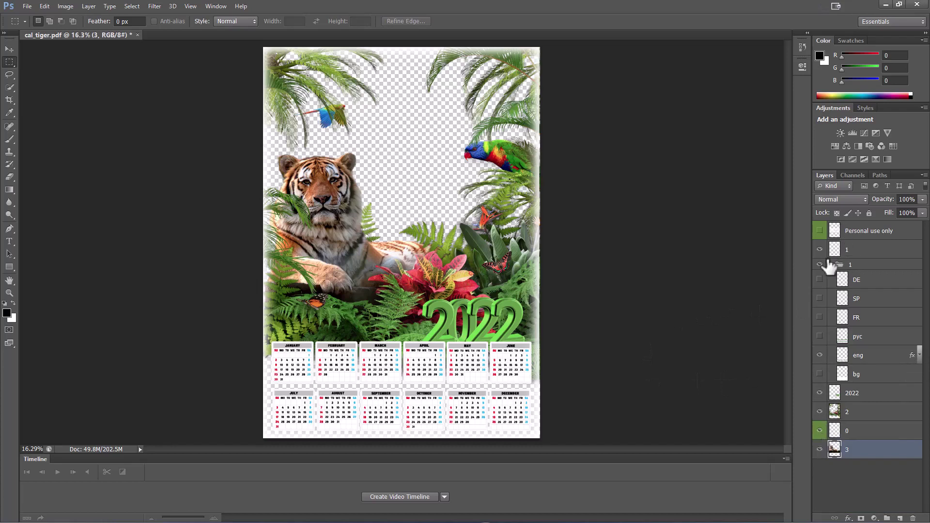
- Toggle the 2022 and eng layers off and back on to check which calendar parts they hold
click(819, 393)
click(820, 393)
click(819, 357)
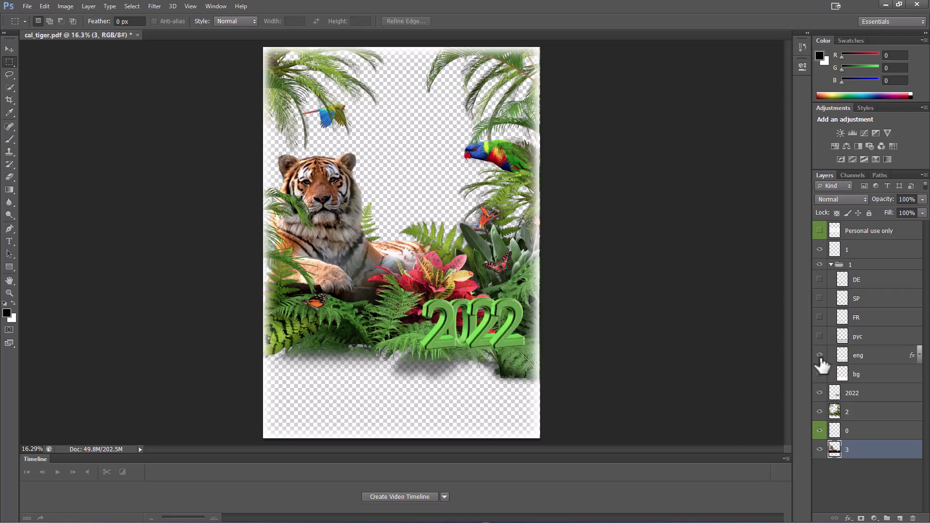
click(820, 357)
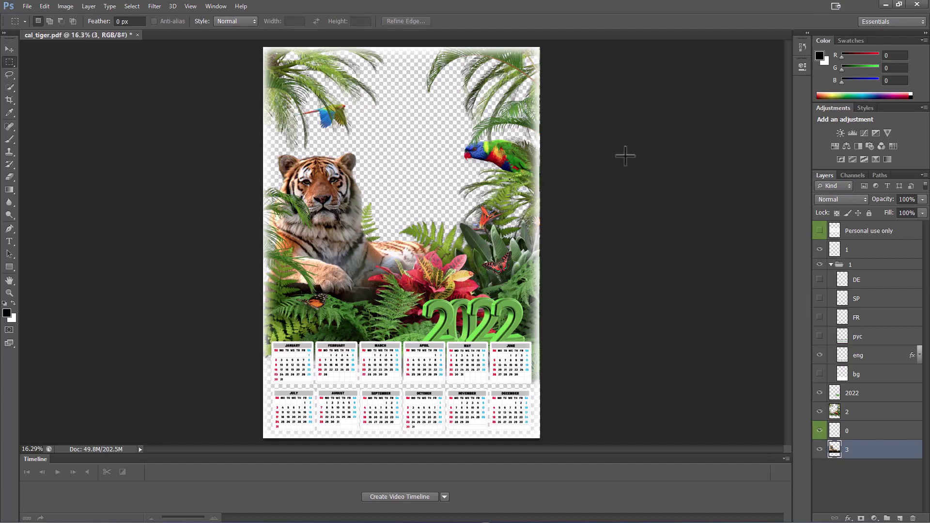
- Start saving the calendar under a new format in Downloads and choose Photoshop (PSD) as the file format
click(27, 5)
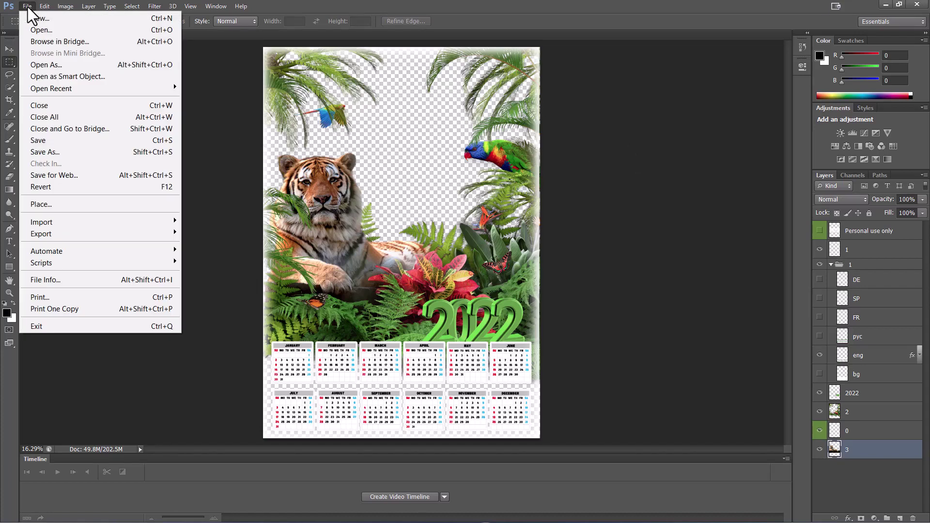
click(57, 149)
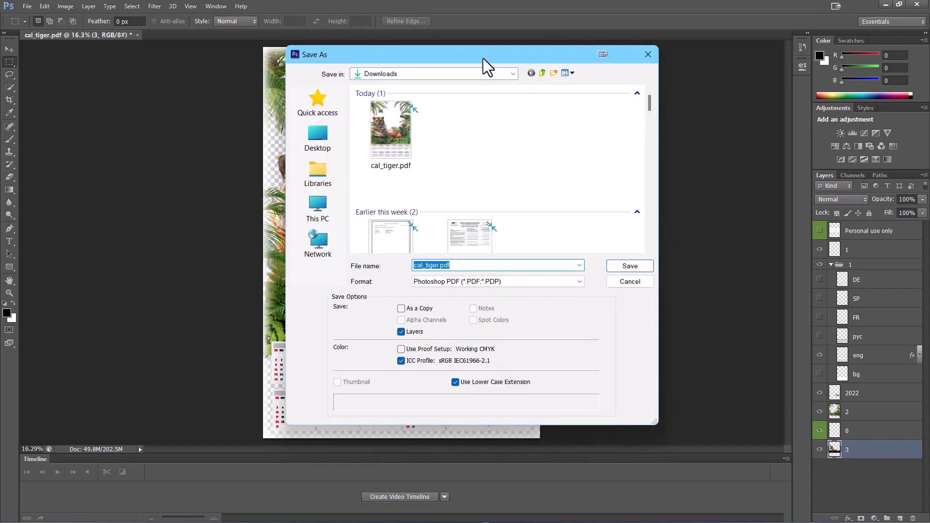
drag(524, 42, 553, 18)
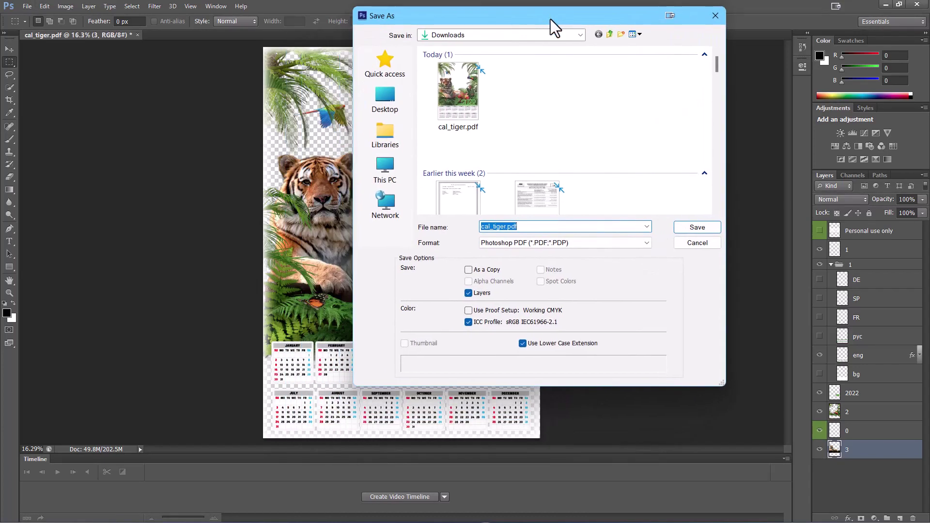
click(559, 241)
click(536, 253)
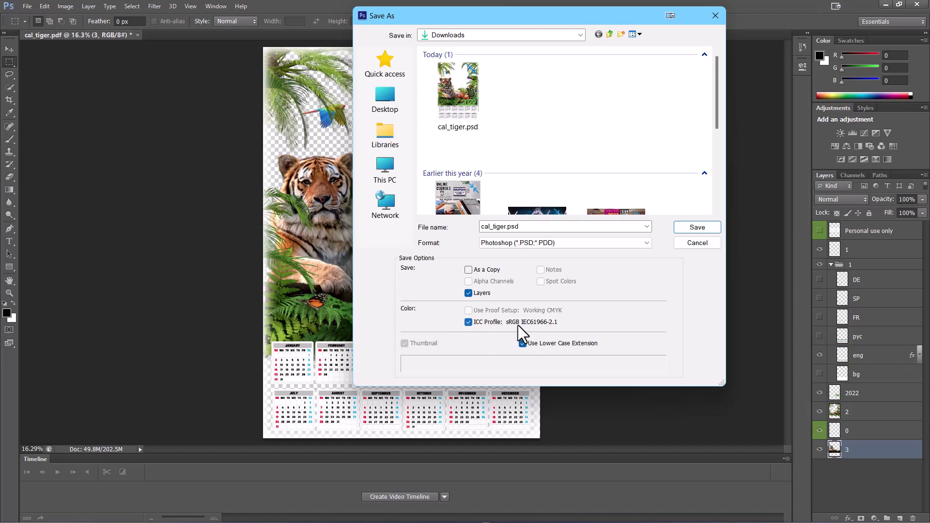
- Try Large Document Format (PSB), JPEG and PNG as the save format to compare their layer options
click(543, 240)
click(534, 260)
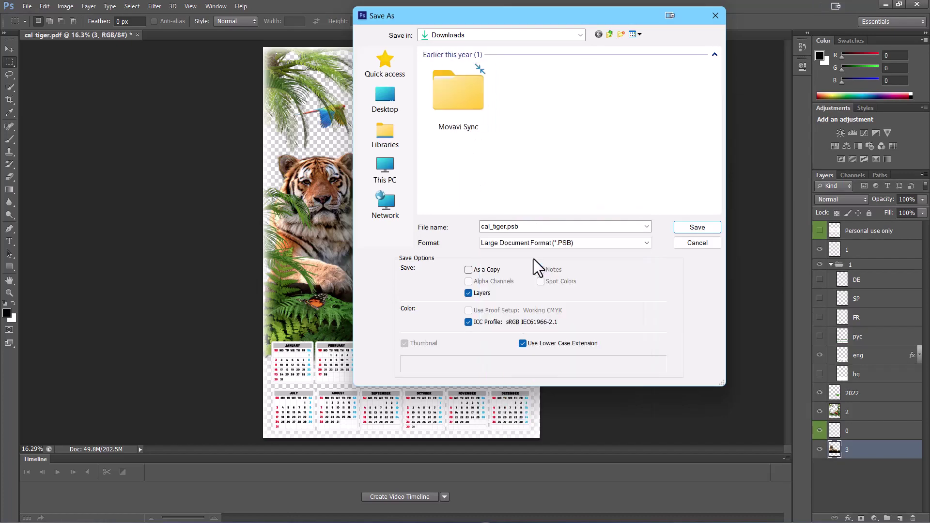
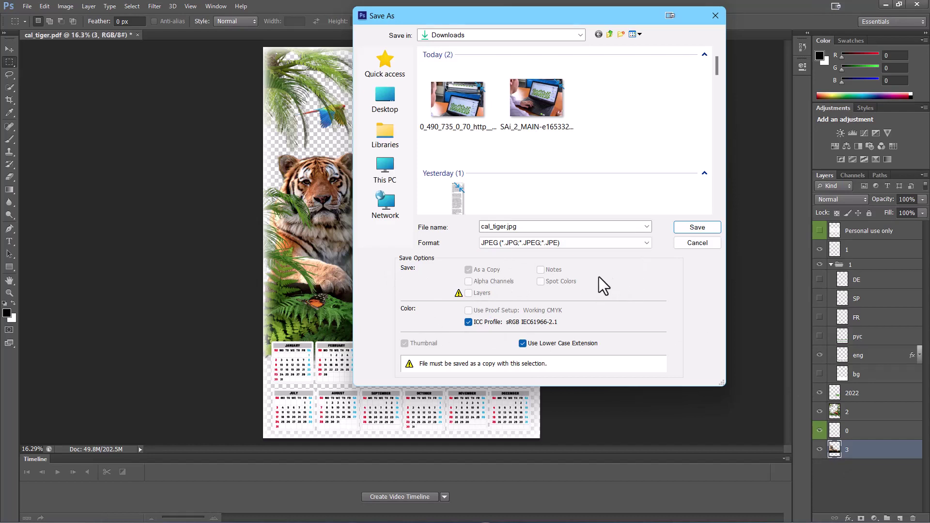
click(502, 245)
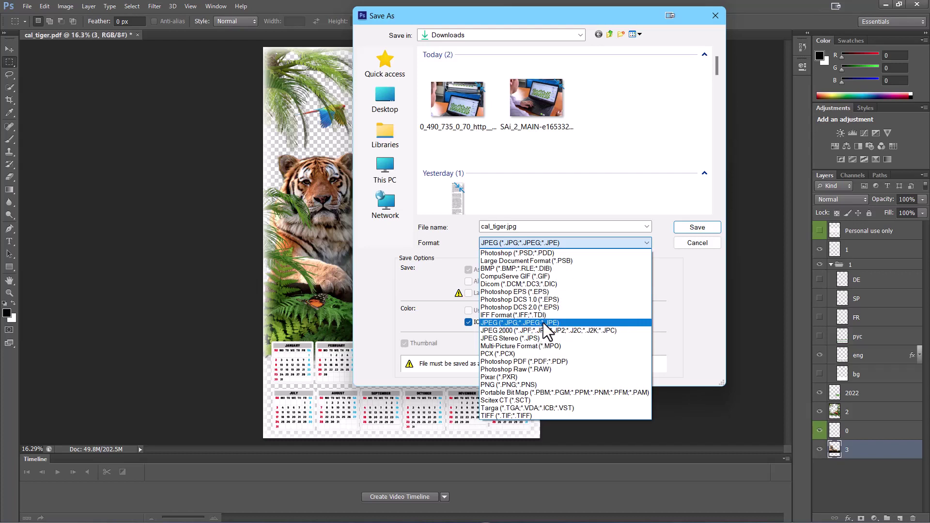
click(520, 386)
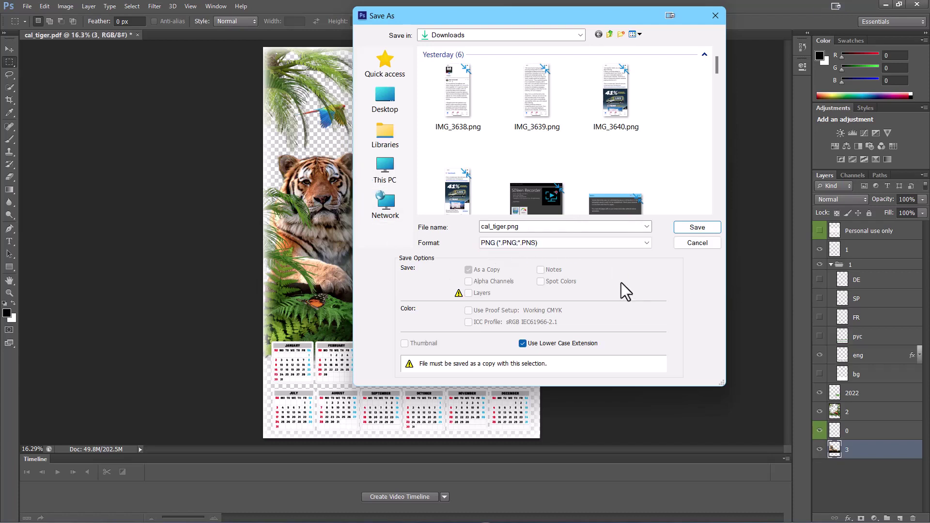
- Compare the Photoshop PDF format with the existing cal_tiger.pdf, and set the save format to TIFF
click(553, 245)
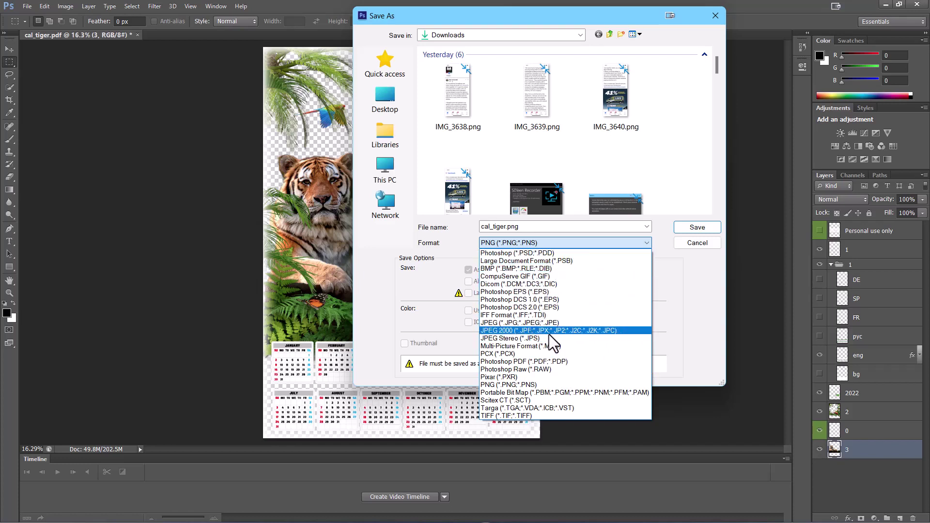
click(526, 361)
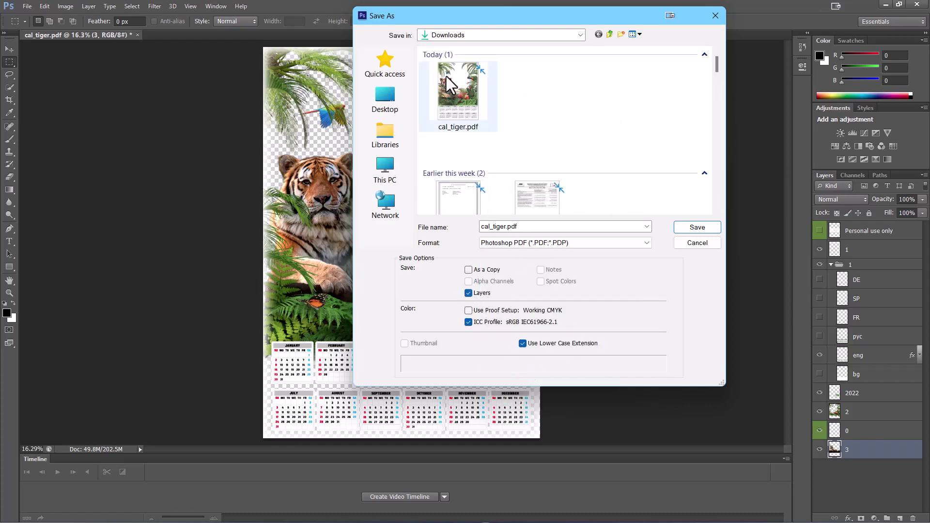
click(511, 242)
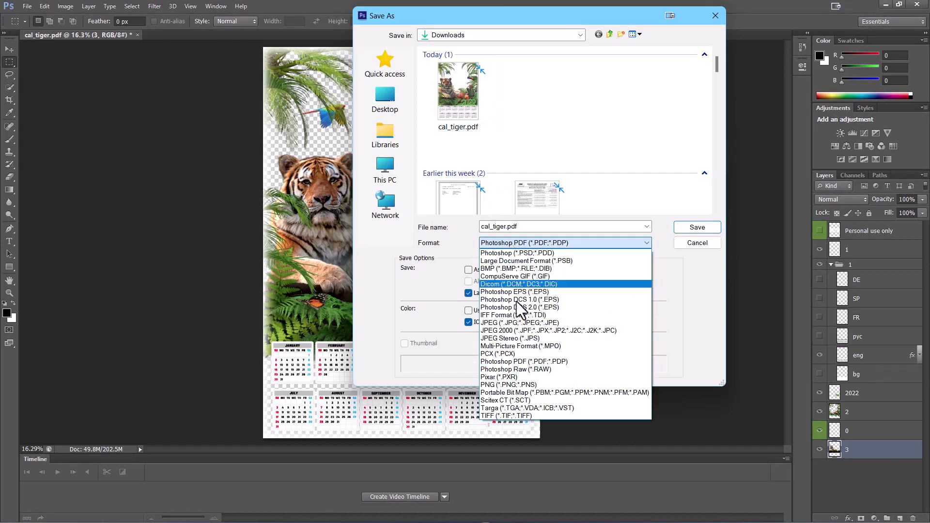
click(513, 415)
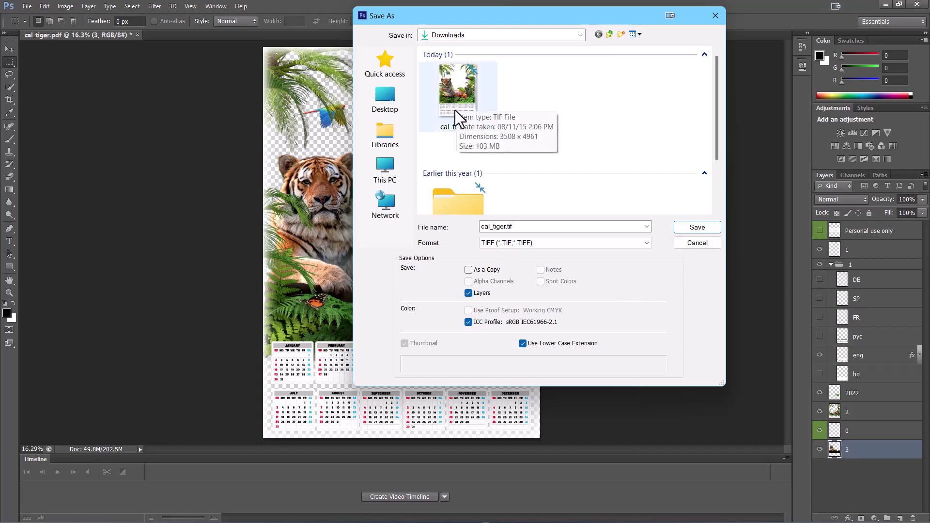
- Cancel the TIFF save, minimize Photoshop and switch to FlexiSIGN & PRINT
click(685, 240)
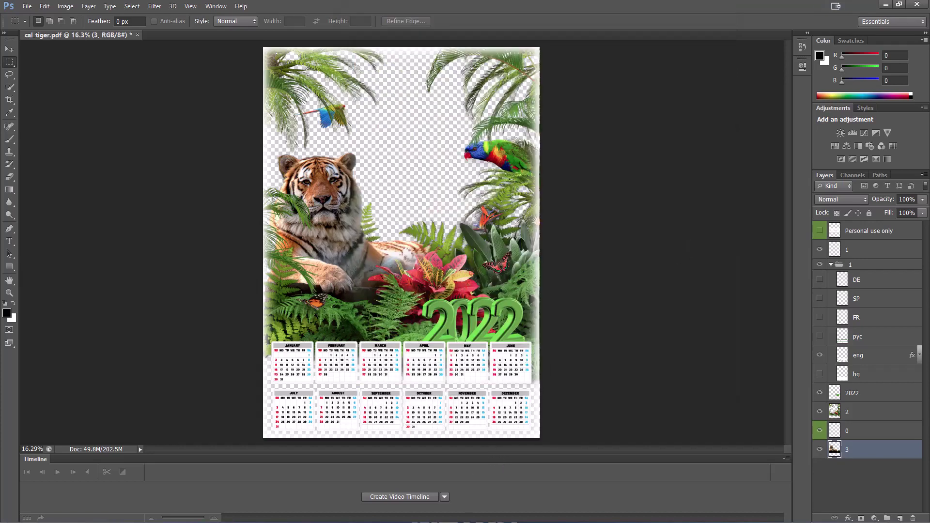
click(886, 5)
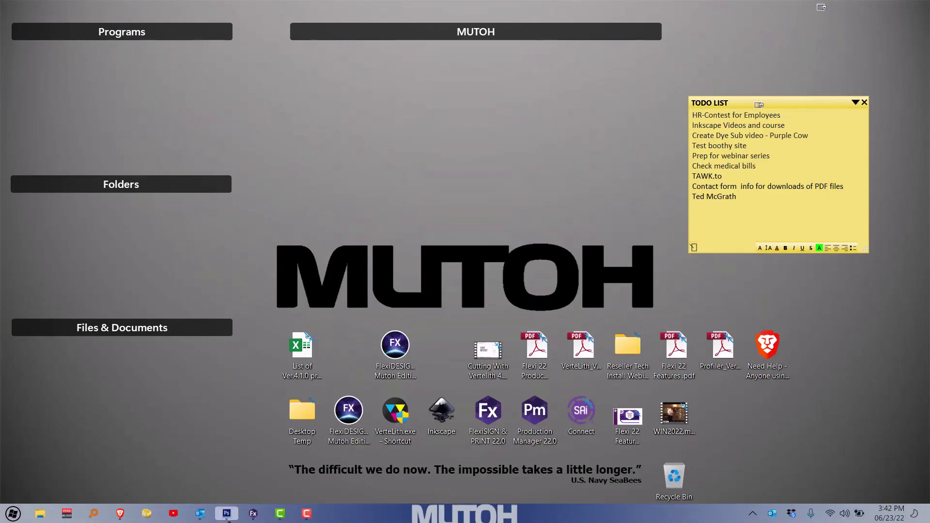
click(253, 514)
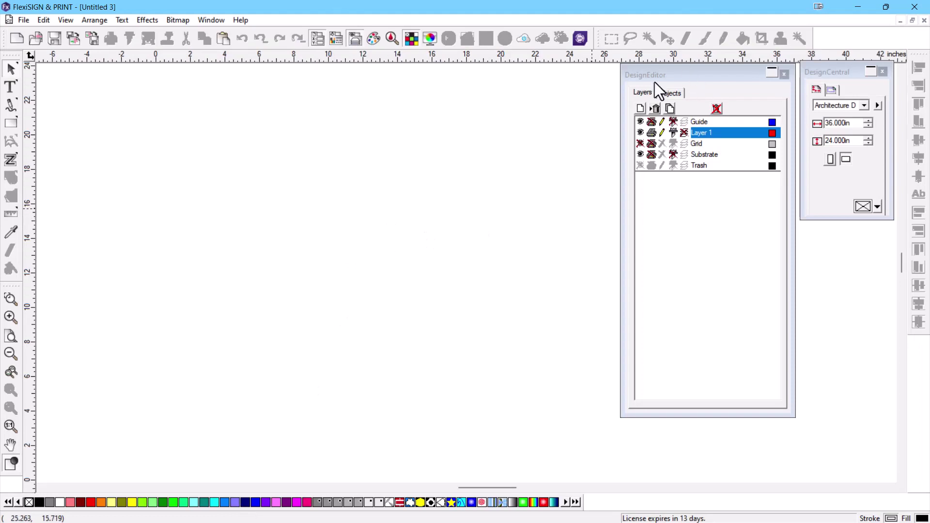
- Reposition the DesignEditor window over the blank page, close it and reopen it
drag(693, 72, 662, 80)
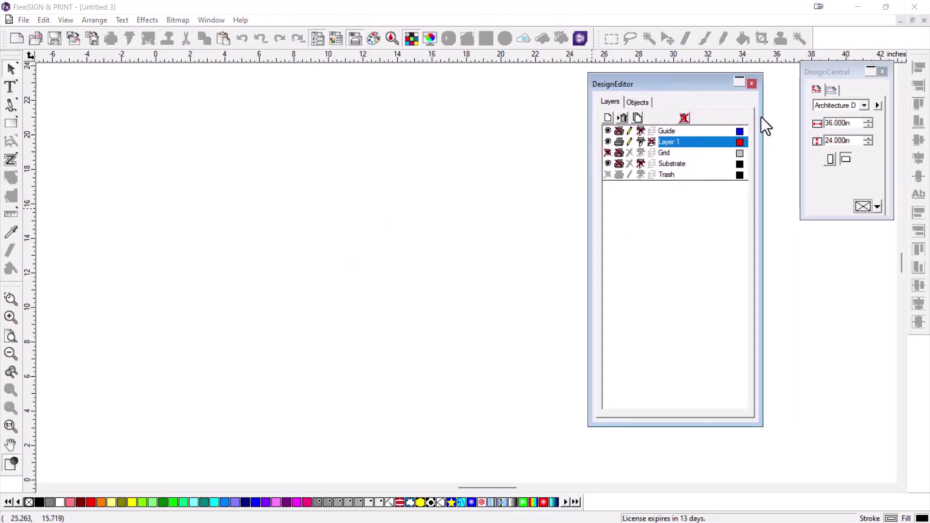
click(752, 84)
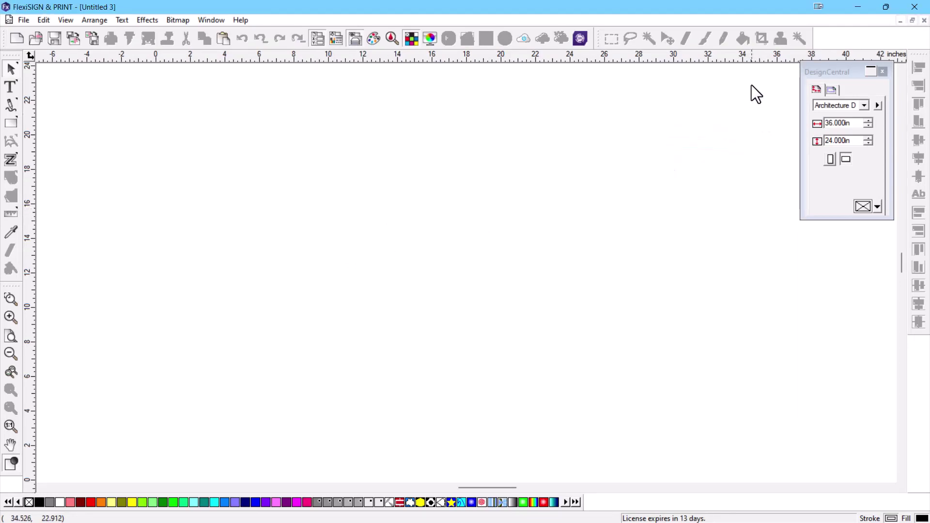
click(357, 39)
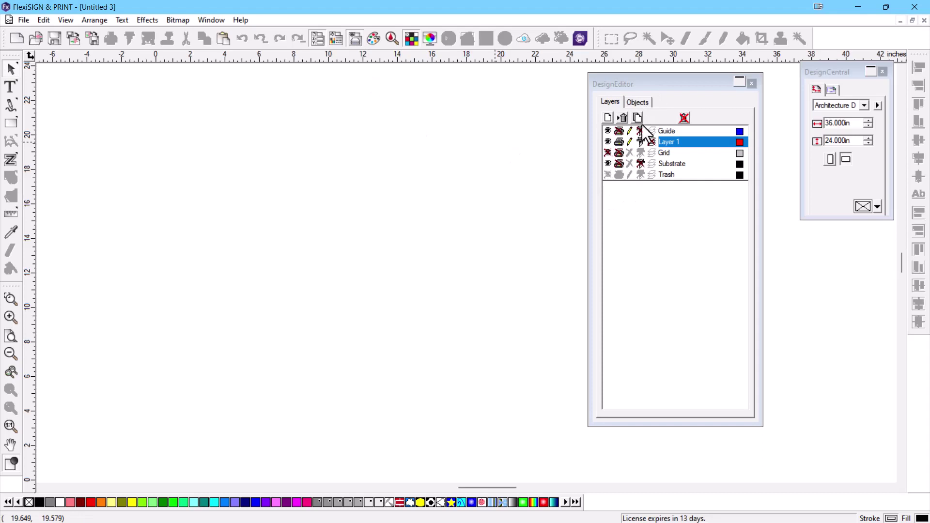
- Compare the document's layer list with its object list, expand Page 1, and shift the DesignEditor window aside
click(642, 101)
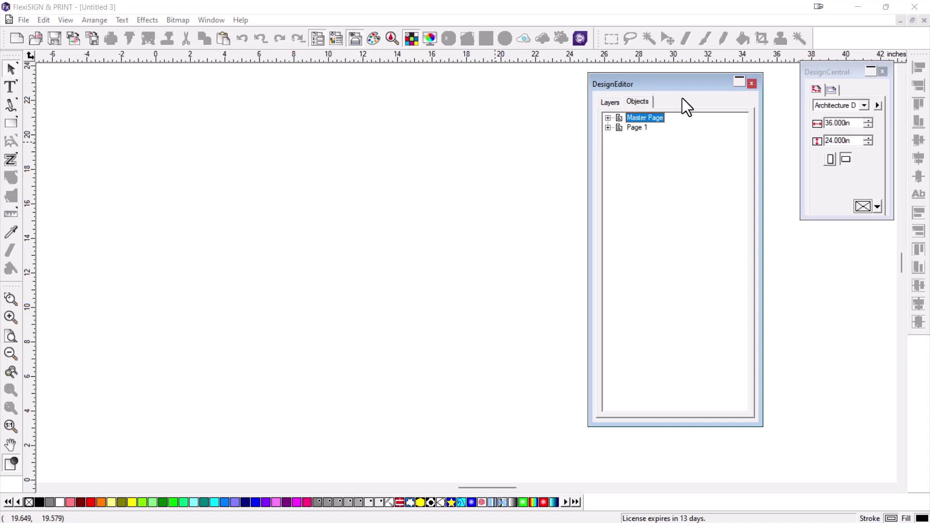
click(612, 102)
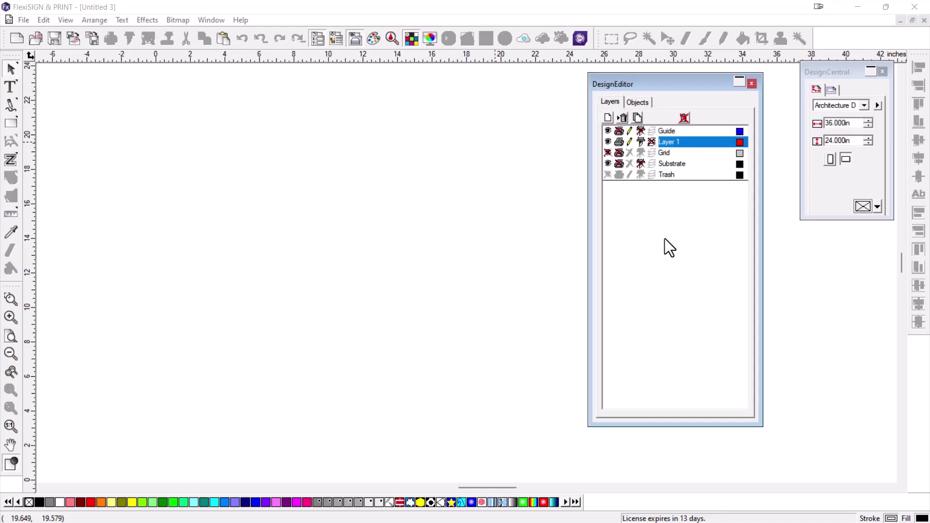
click(638, 103)
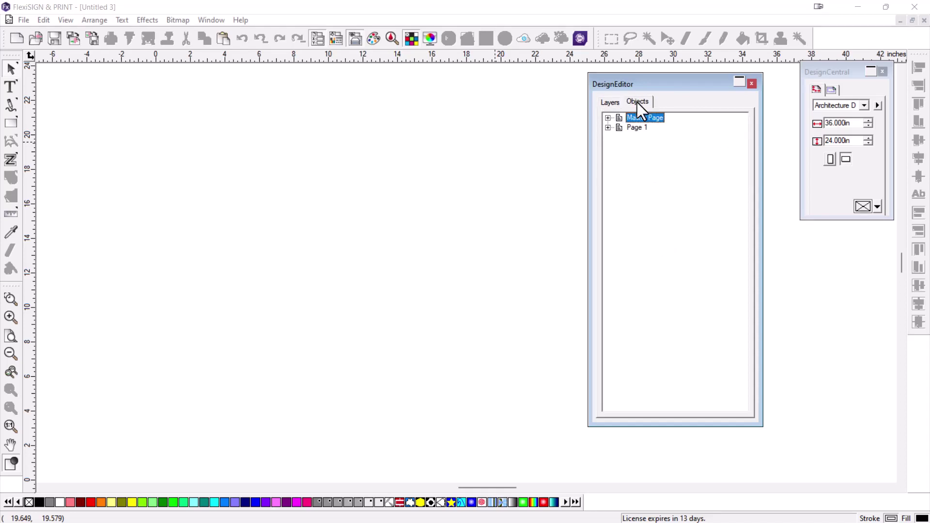
click(608, 128)
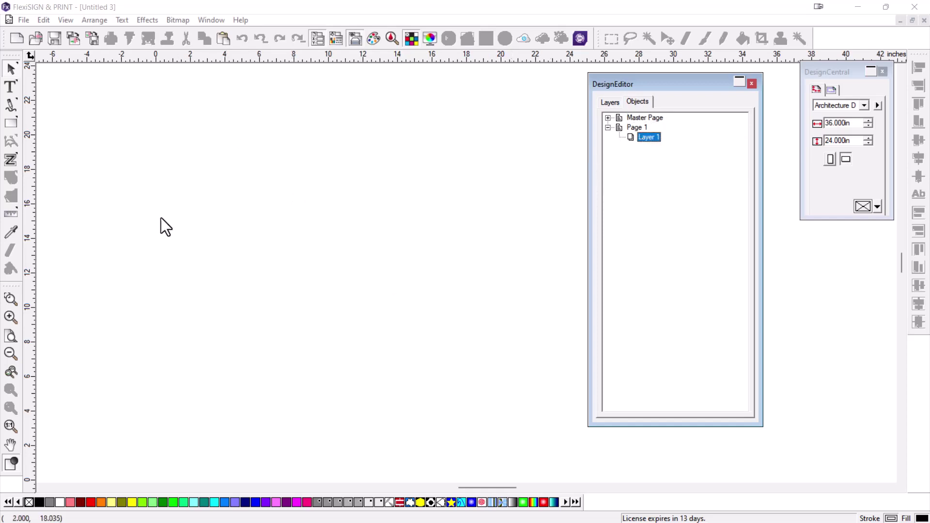
click(605, 102)
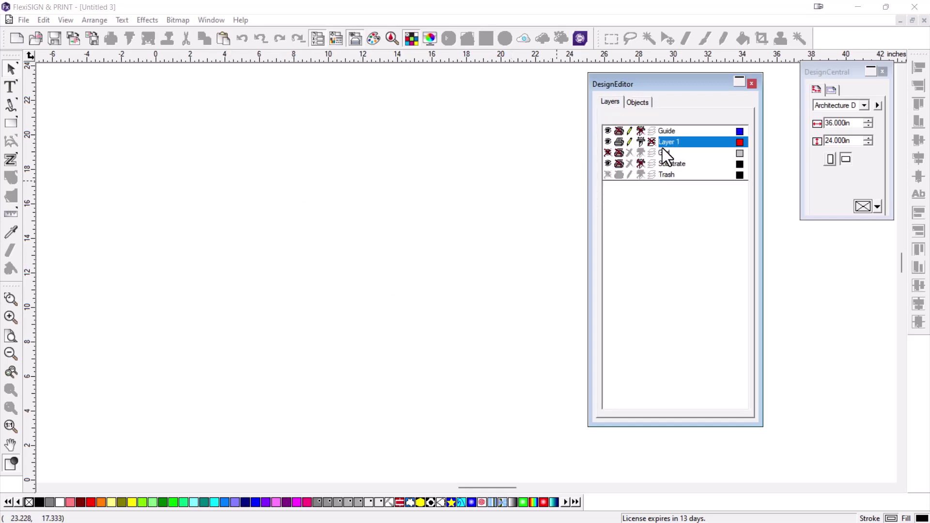
click(642, 100)
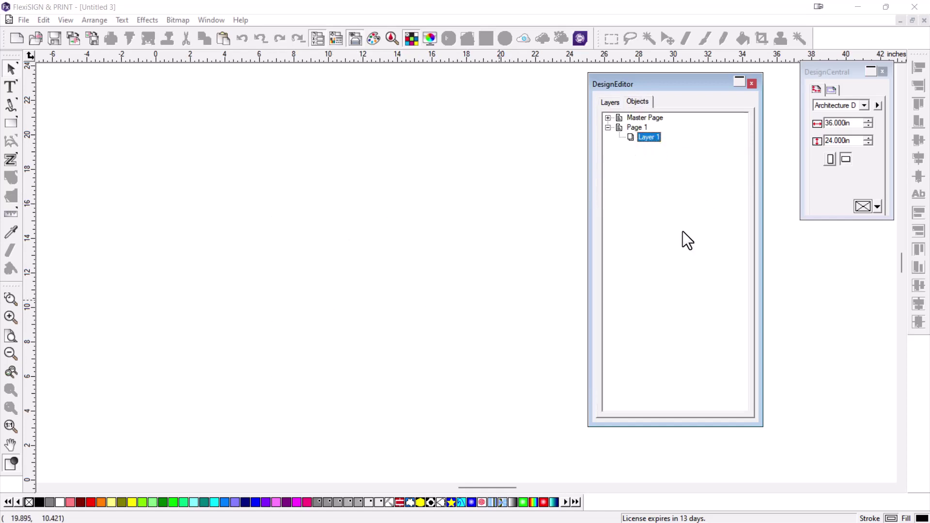
drag(672, 80, 699, 75)
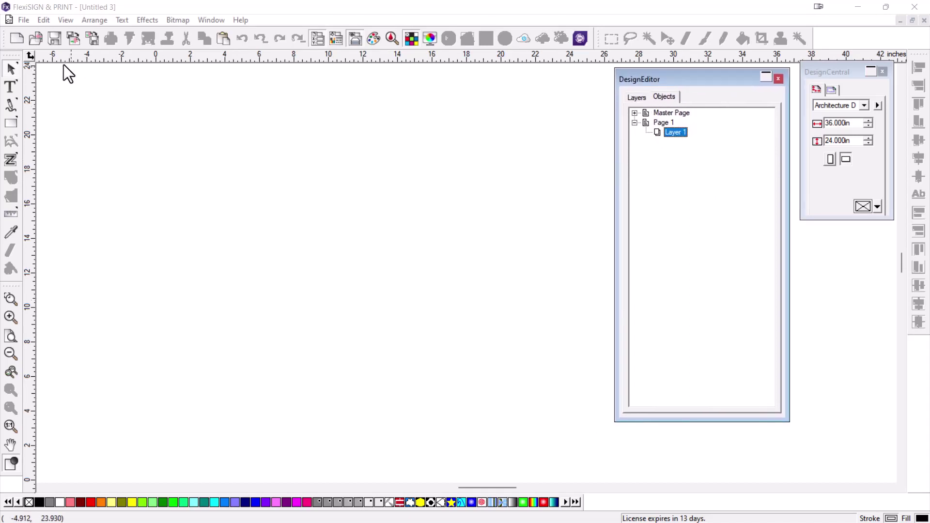
- Import cal_tiger.psd from Downloads and place its upper-left corner at about -4.9, 20.6 in
click(22, 19)
click(61, 144)
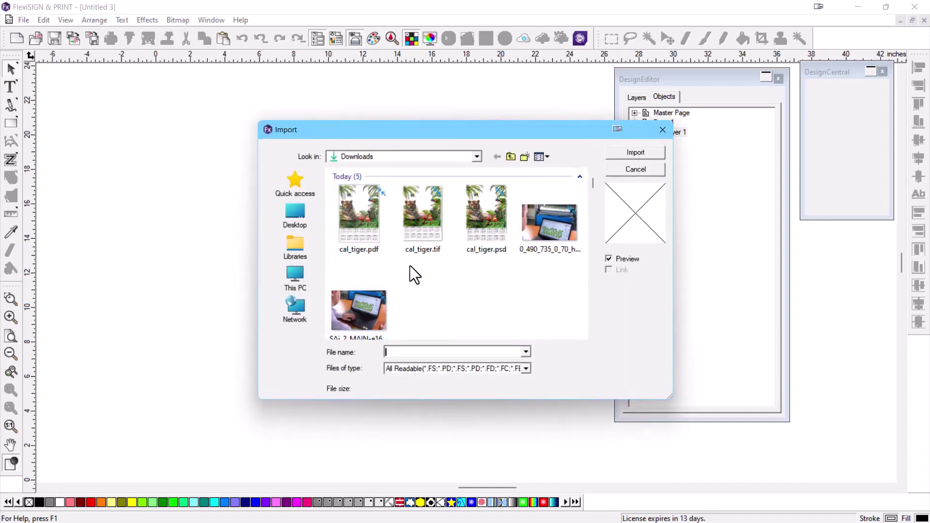
click(487, 222)
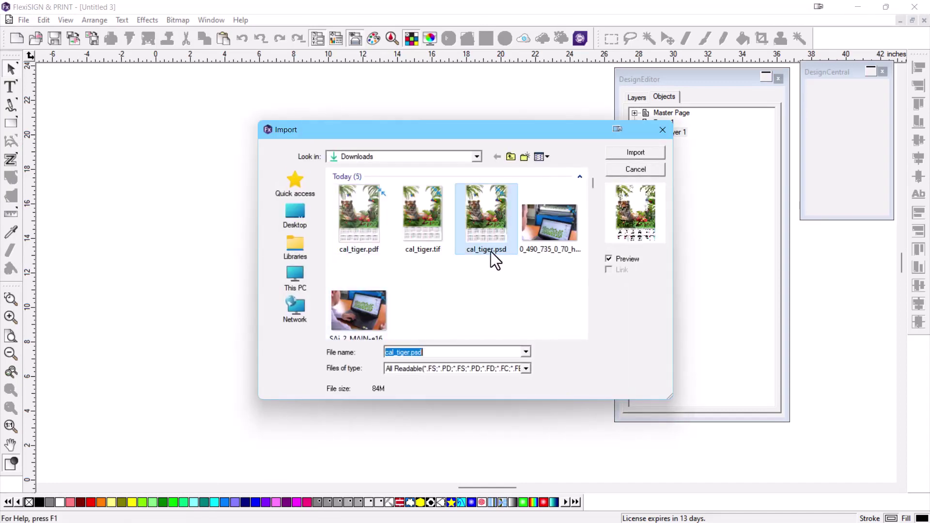
click(635, 153)
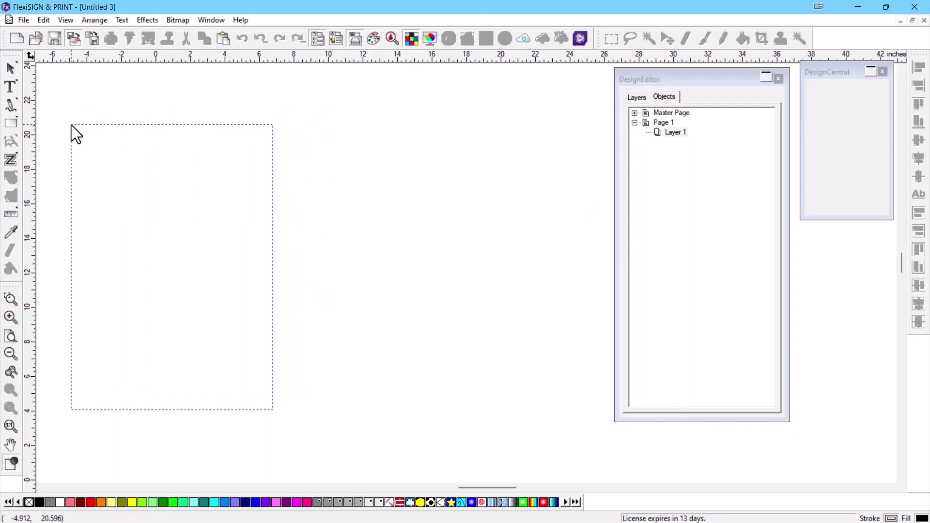
click(71, 124)
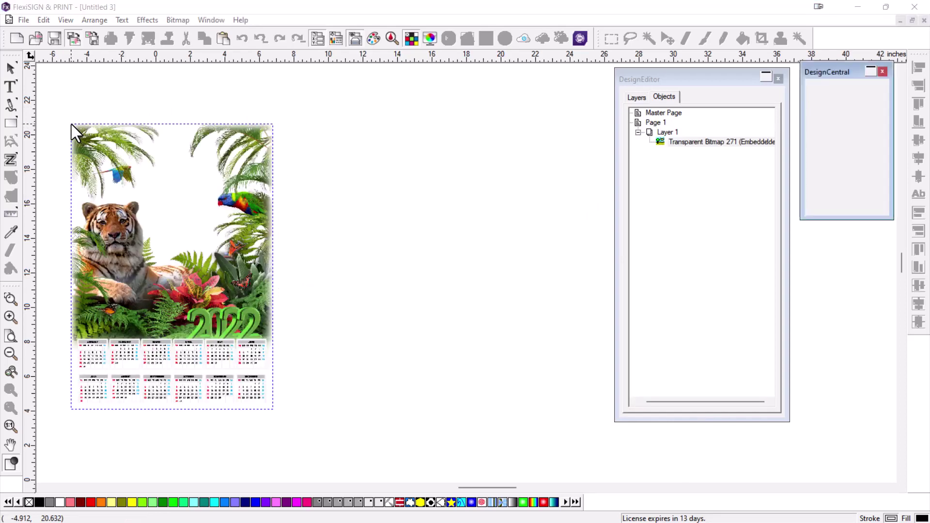
- Rename Layer 1, which holds the imported calendar, to PSD FORMAT
click(637, 97)
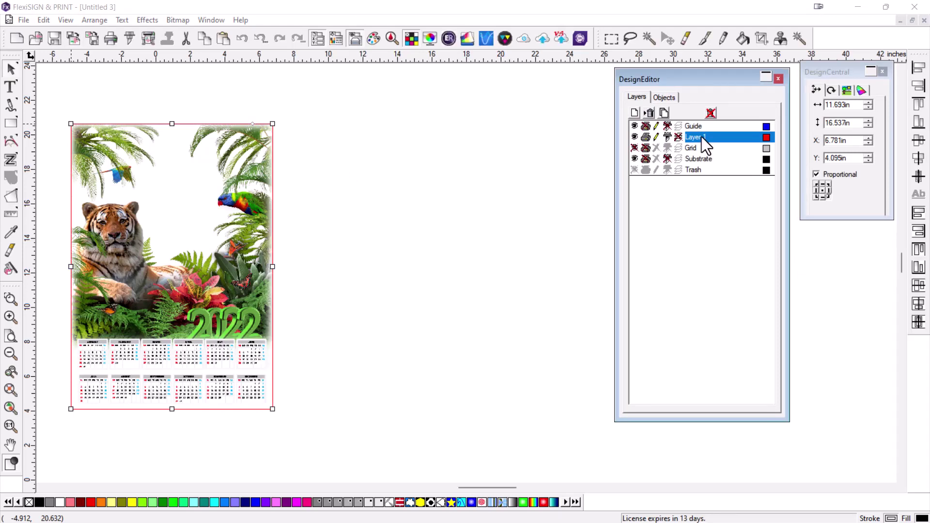
double_click(702, 136)
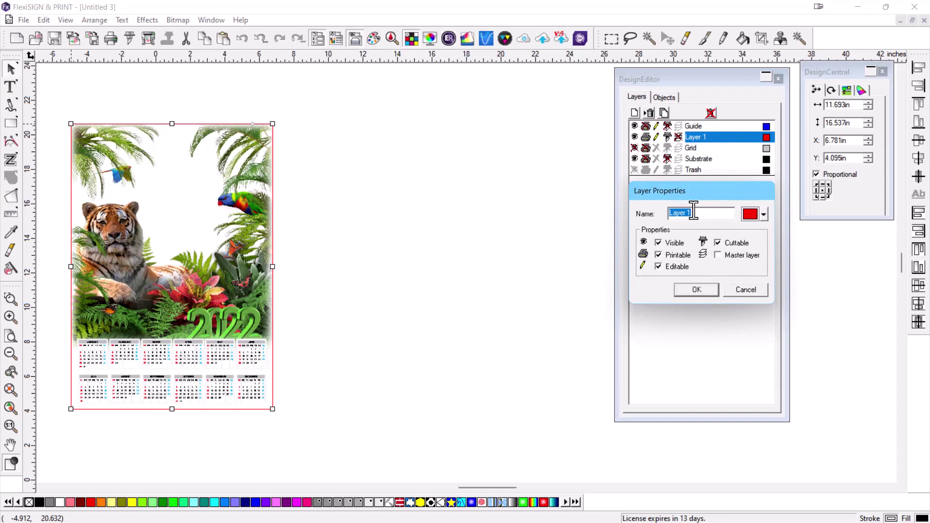
text(PSD FORMAT)
click(698, 293)
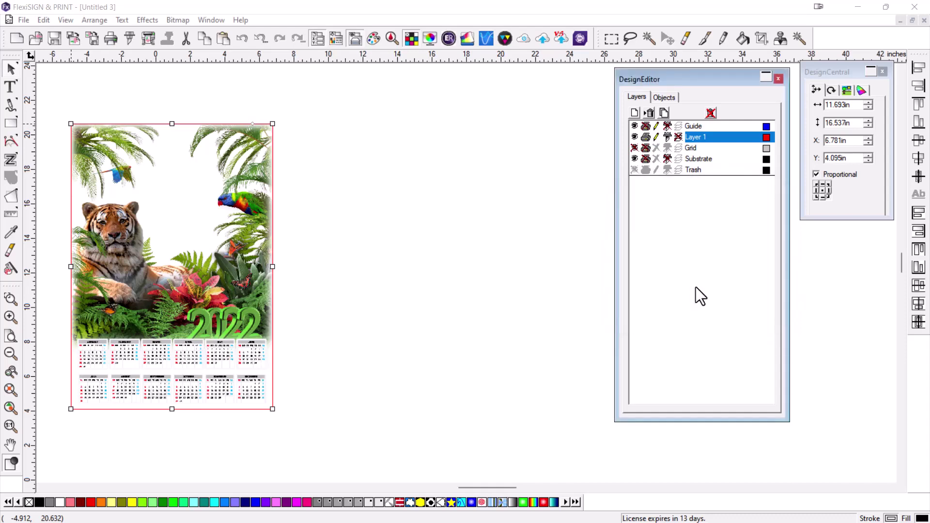
- Review the PSD FORMAT layer's properties without changing them, and examine which objects the layer contains
double_click(702, 136)
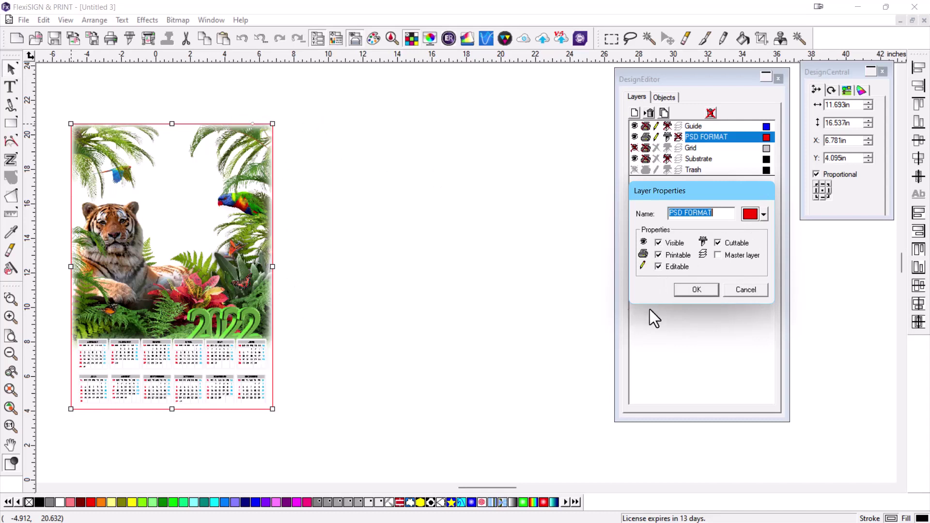
click(755, 289)
click(726, 294)
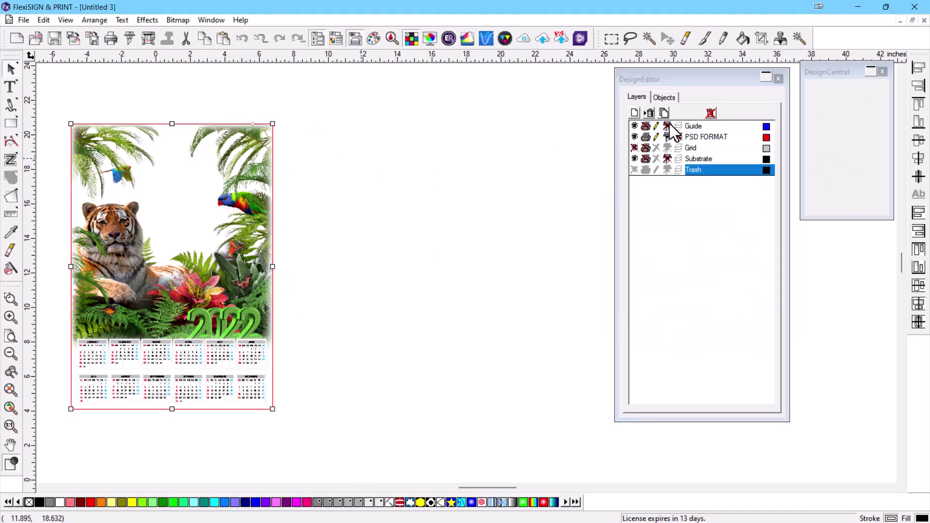
click(664, 97)
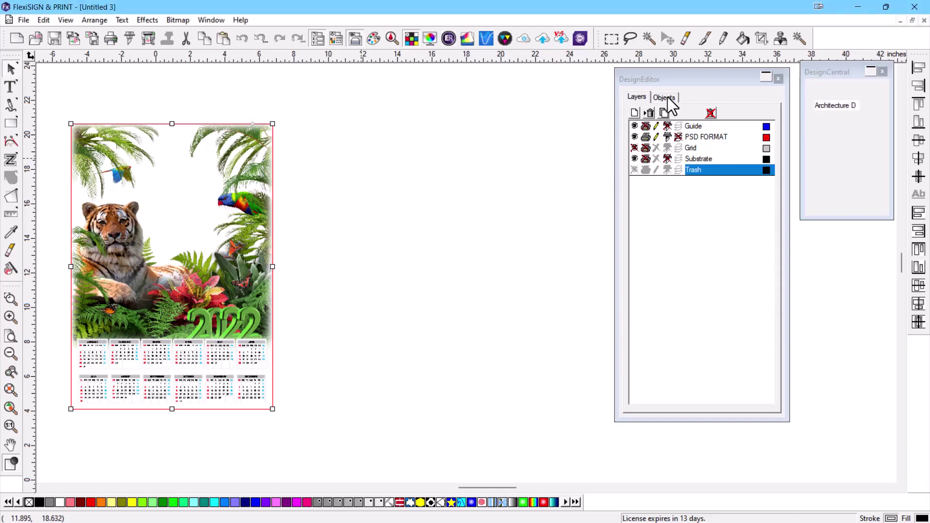
click(701, 135)
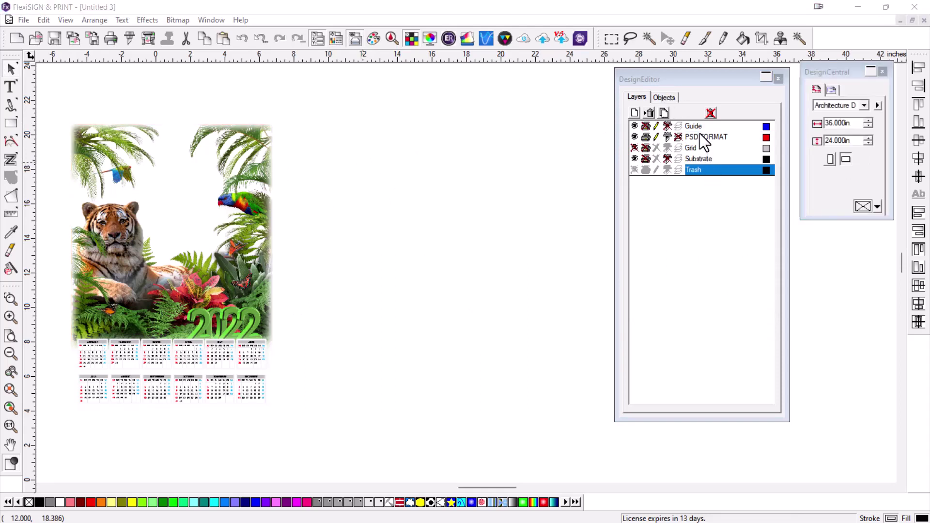
click(665, 97)
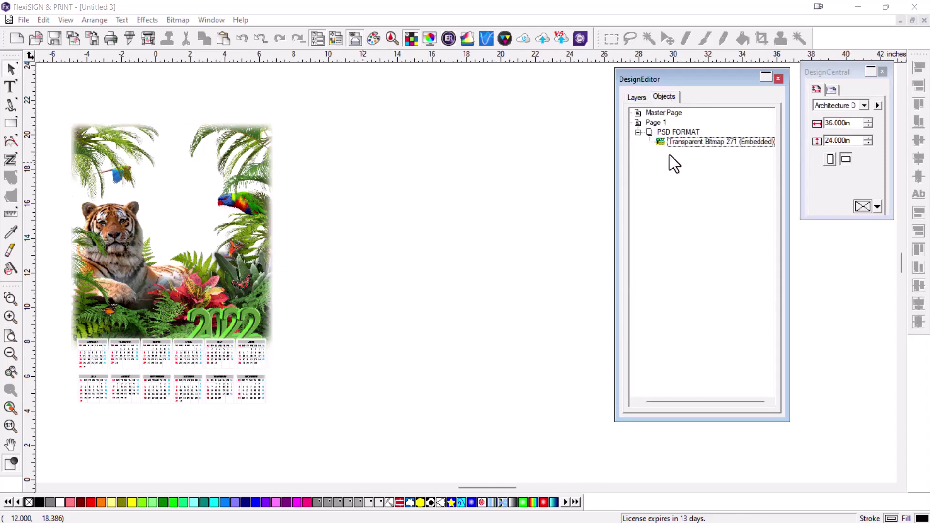
click(186, 208)
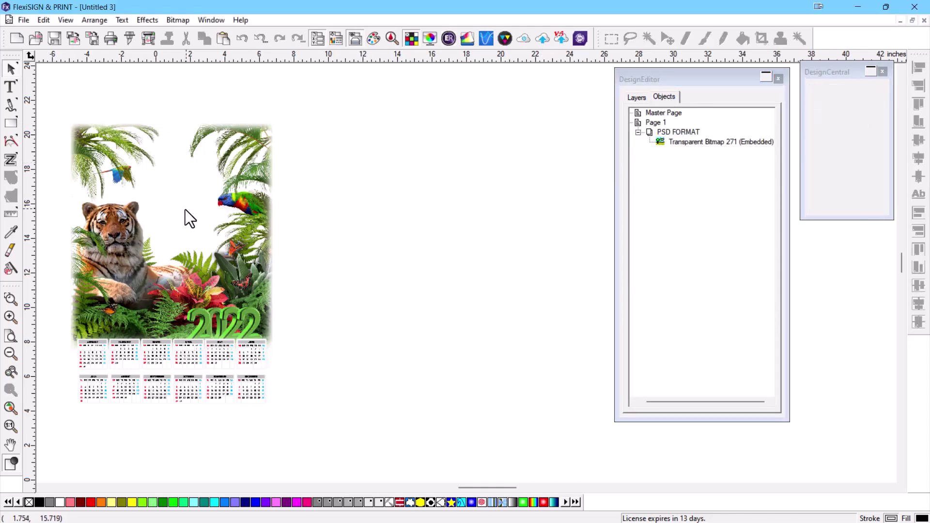
click(691, 143)
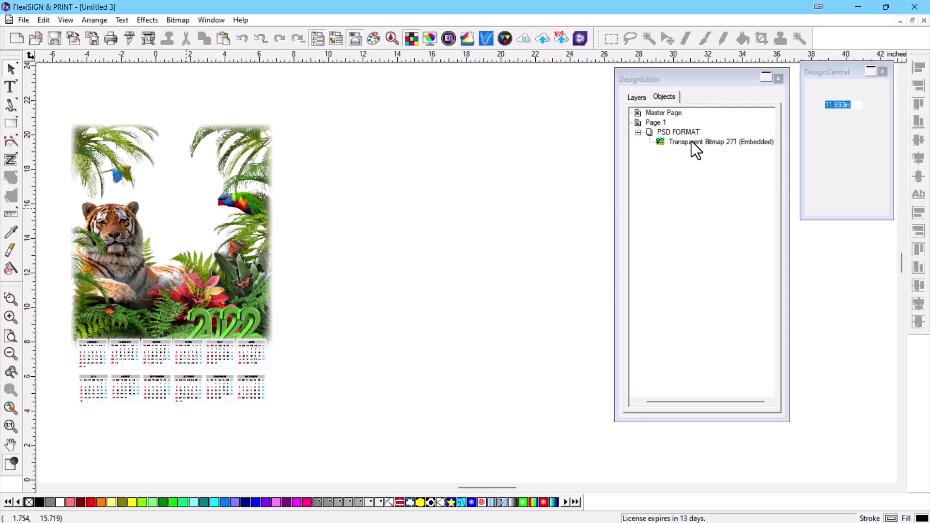
click(690, 141)
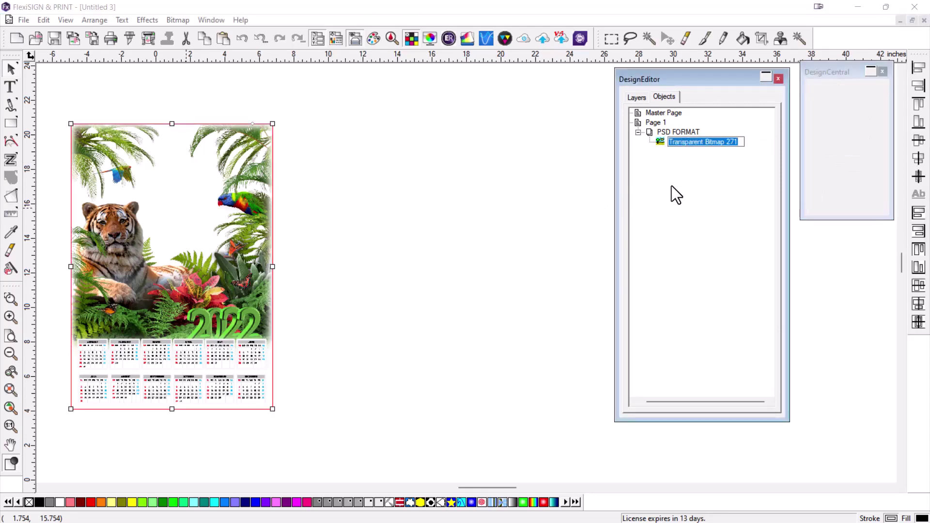
key(Delete)
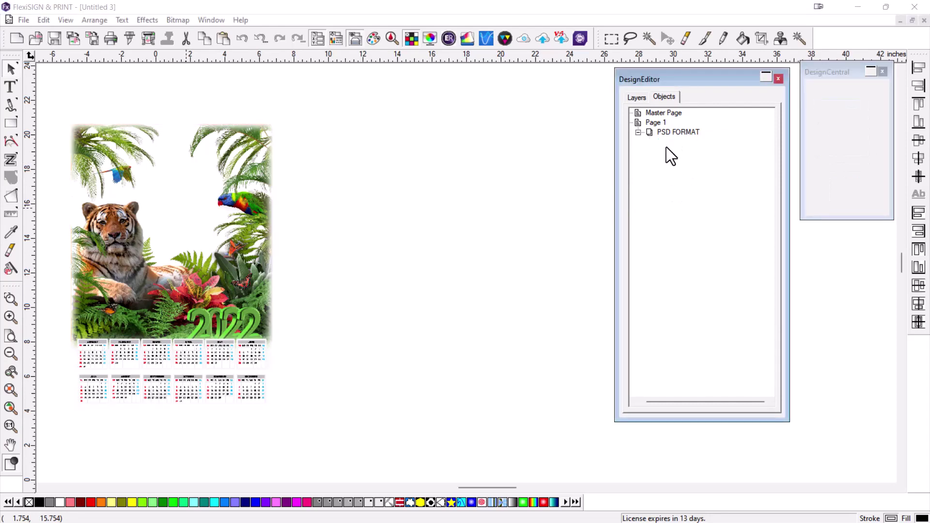
key(Escape)
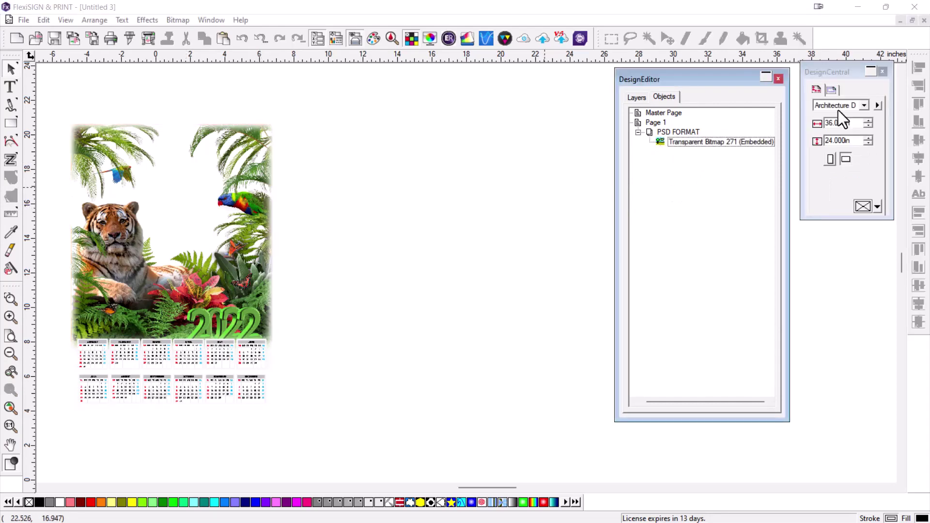
- Select the imported calendar bitmap and examine its width, height, pixel dimensions and resolution
click(208, 195)
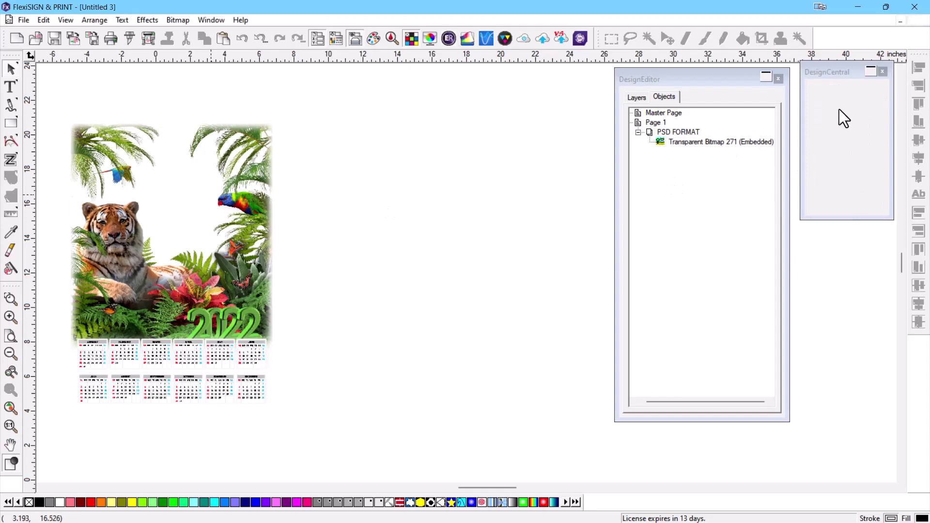
click(831, 71)
key(ctrl+a)
click(828, 79)
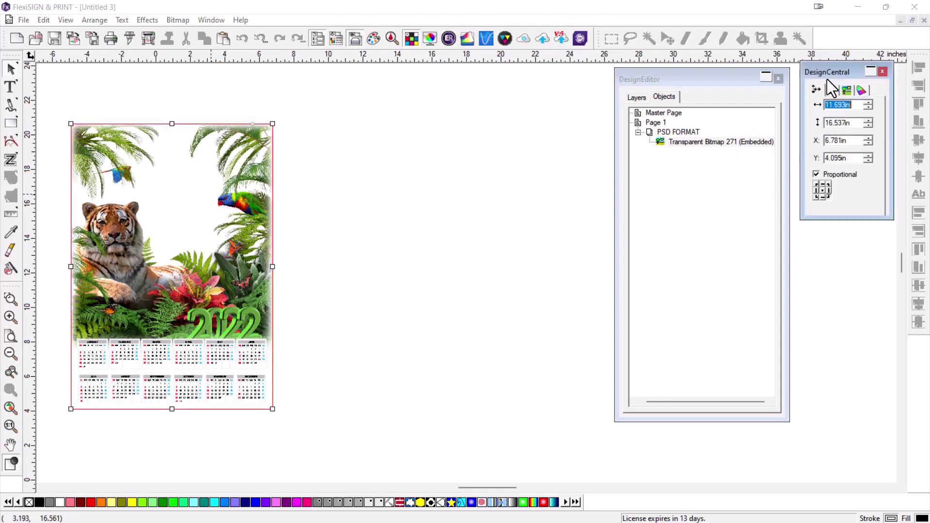
click(843, 94)
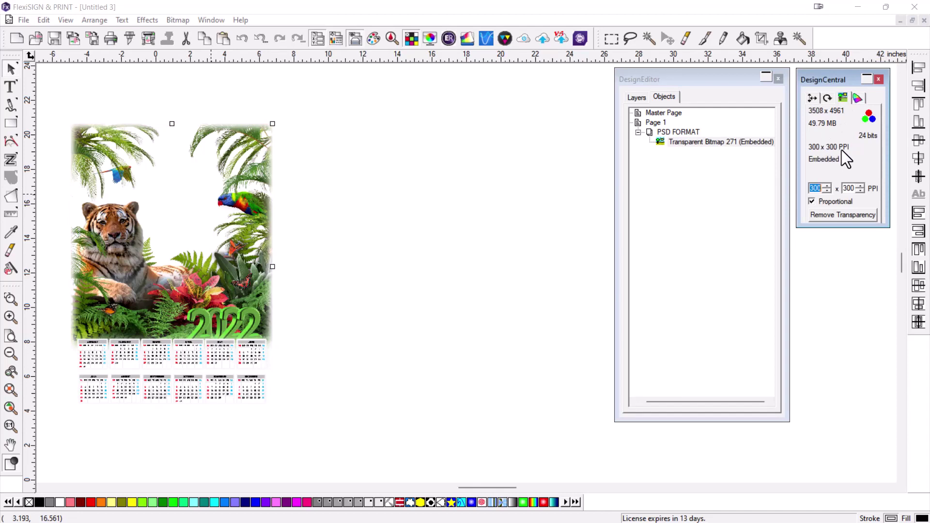
click(812, 98)
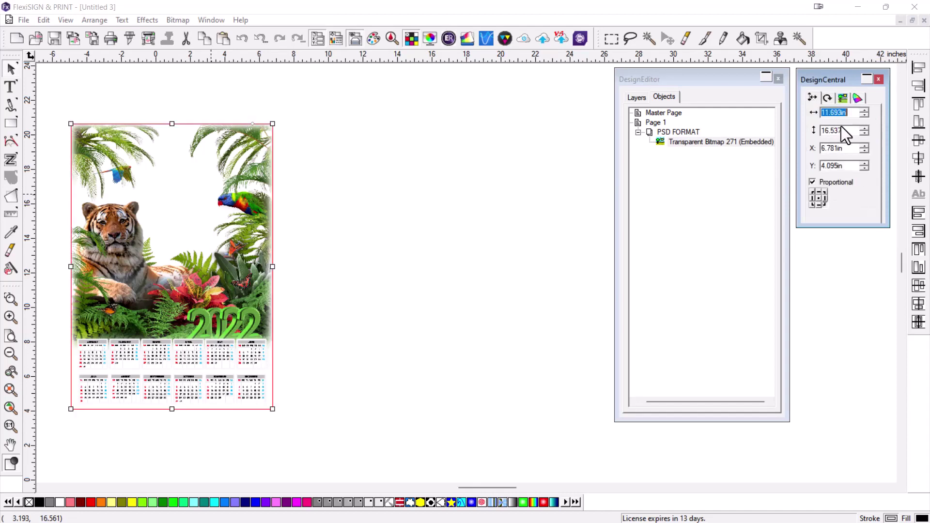
click(844, 99)
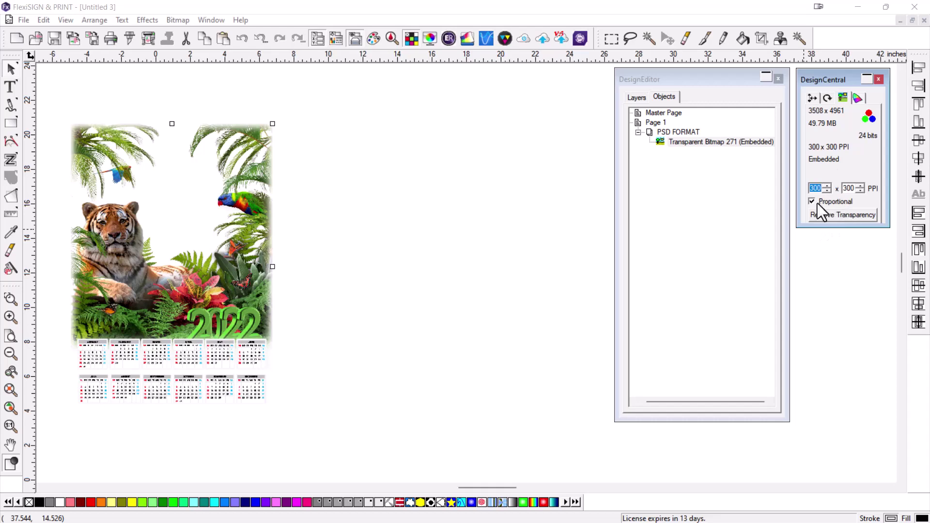
- Draw a black rectangle about 4.4 × 1.2 in and move it over the parrot on the calendar
click(11, 123)
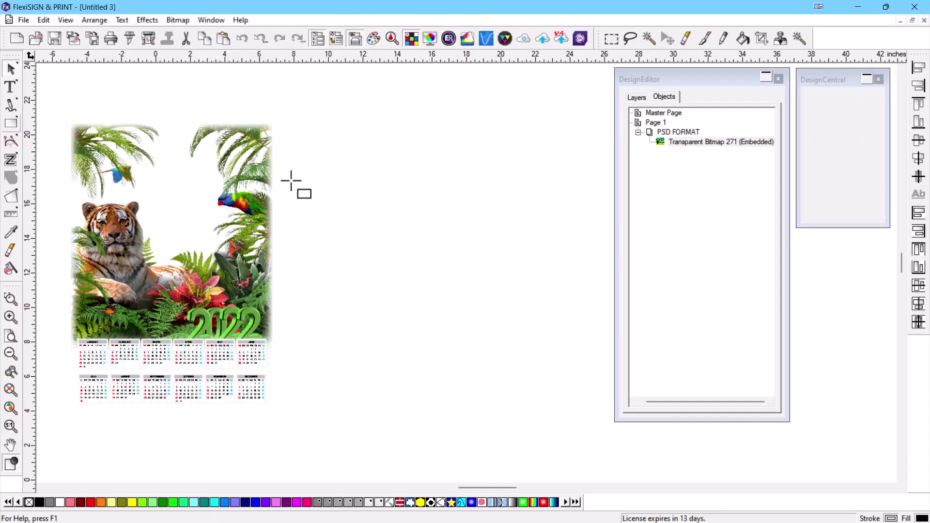
drag(348, 163, 269, 184)
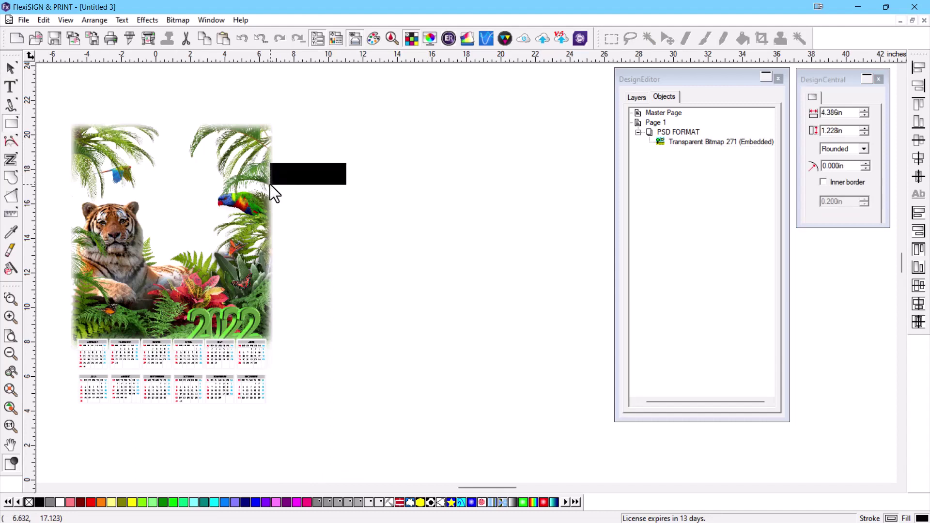
drag(321, 171, 242, 204)
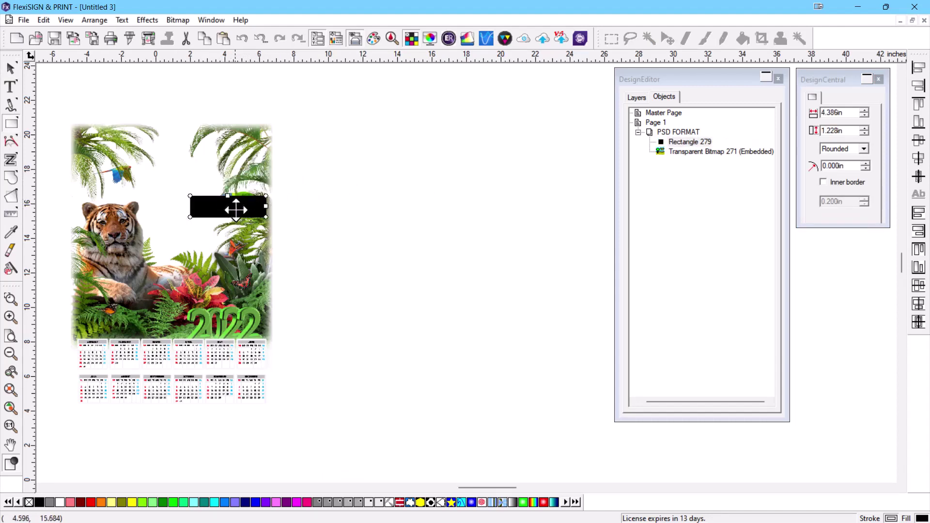
- Send the black rectangle behind the calendar bitmap to test the bitmap's transparency
right_click(235, 208)
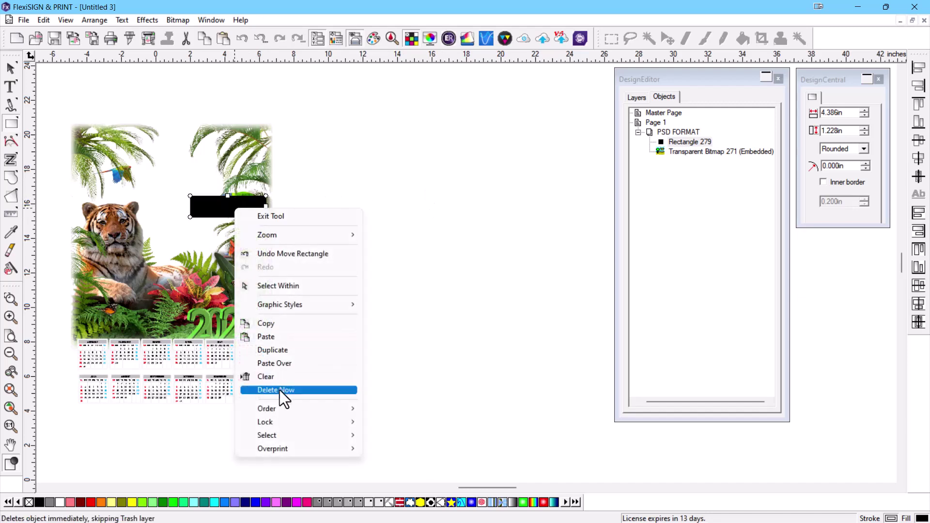
mouse_move(332, 409)
click(383, 421)
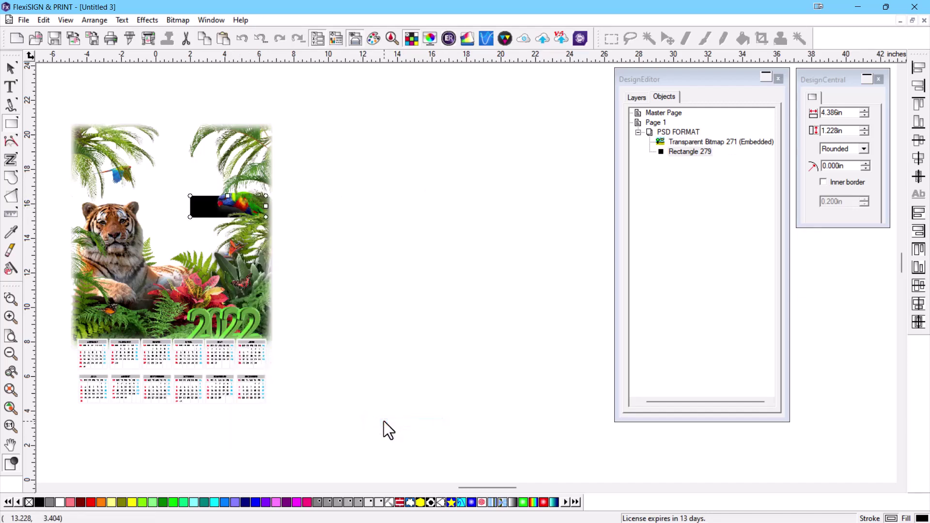
- Move the black rectangle off the calendar into the blank area and delete it
click(11, 68)
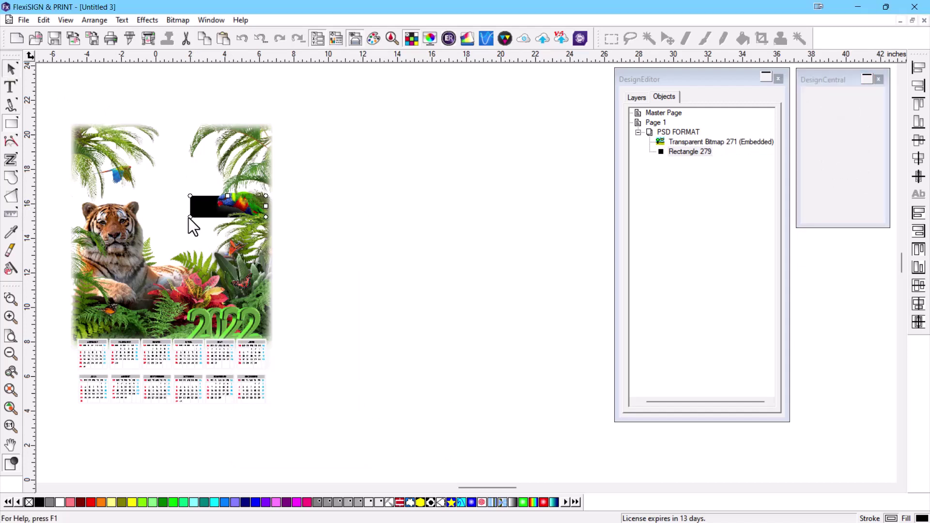
click(201, 208)
drag(201, 208, 348, 156)
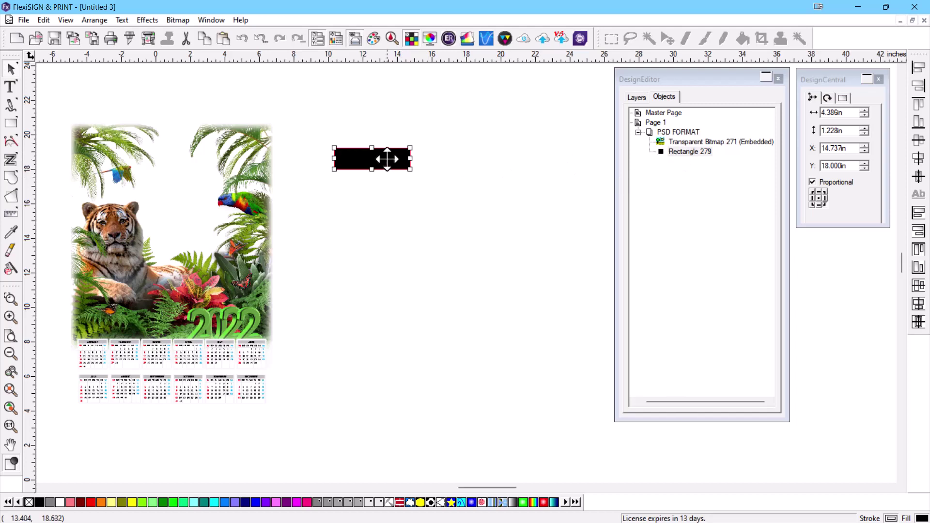
key(Delete)
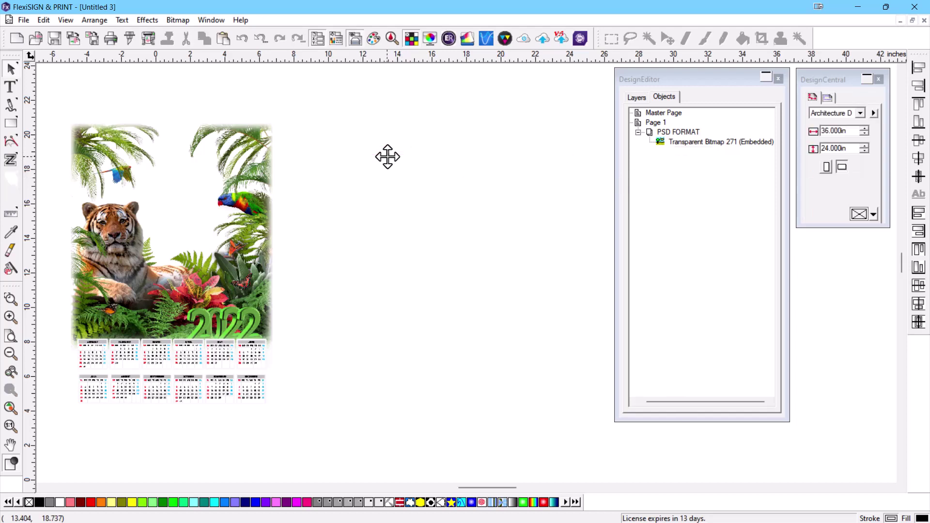
- On a new layer, import cal_tiger.tif from Downloads as separate layers, with its upper-left corner at about 7.8, 20.6 in
click(638, 97)
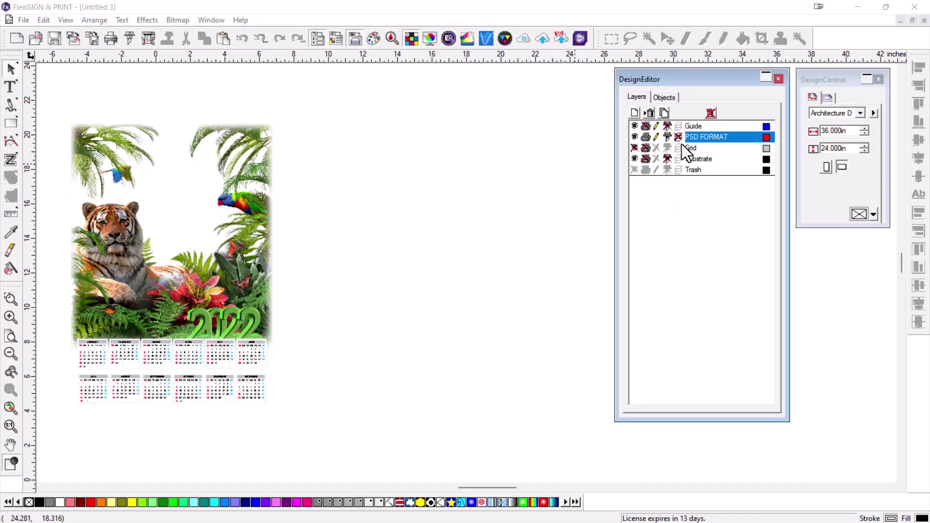
click(634, 113)
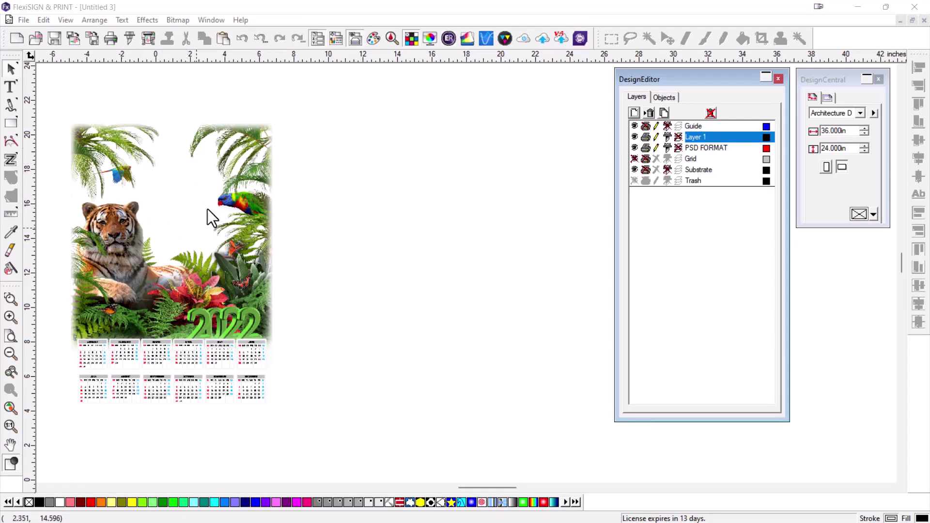
click(23, 18)
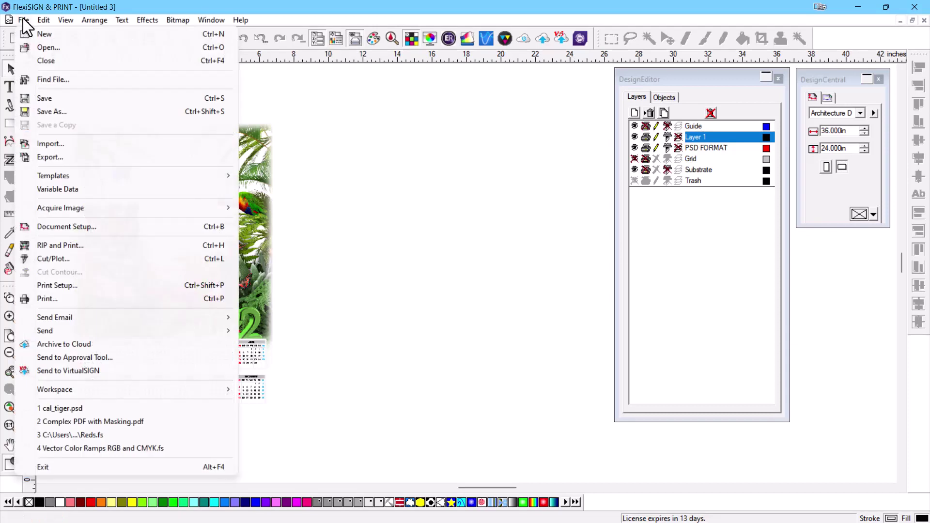
click(62, 145)
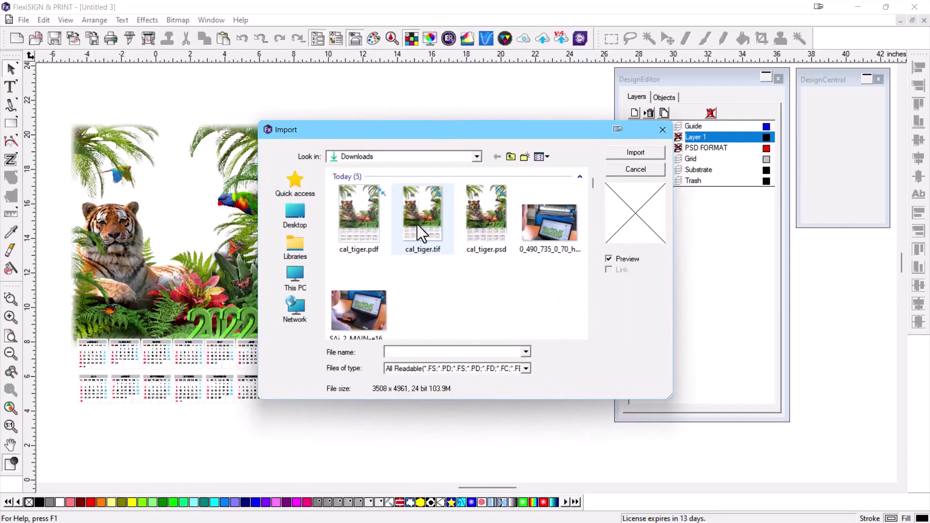
click(422, 213)
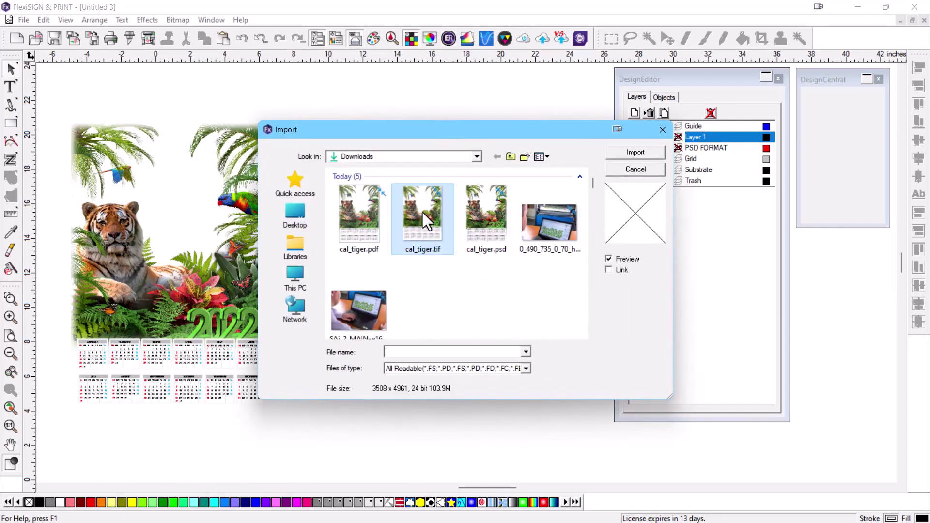
click(635, 152)
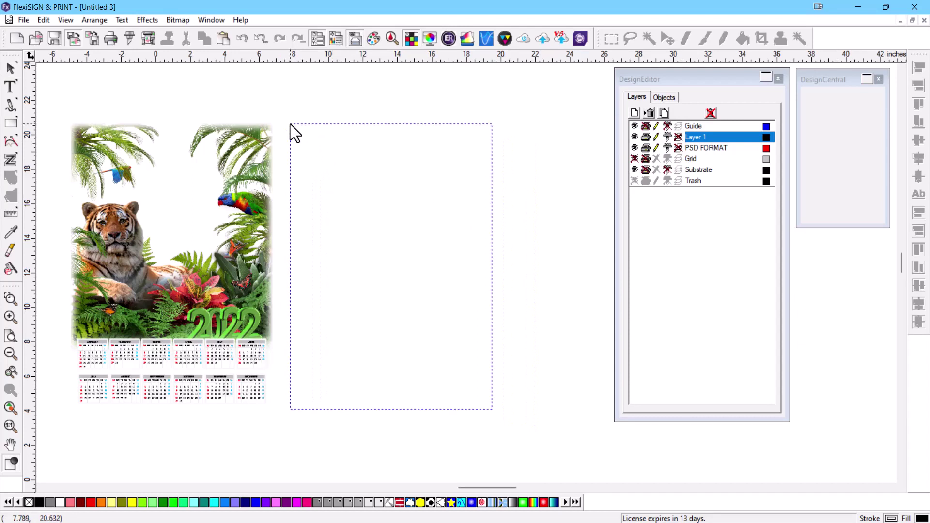
click(290, 125)
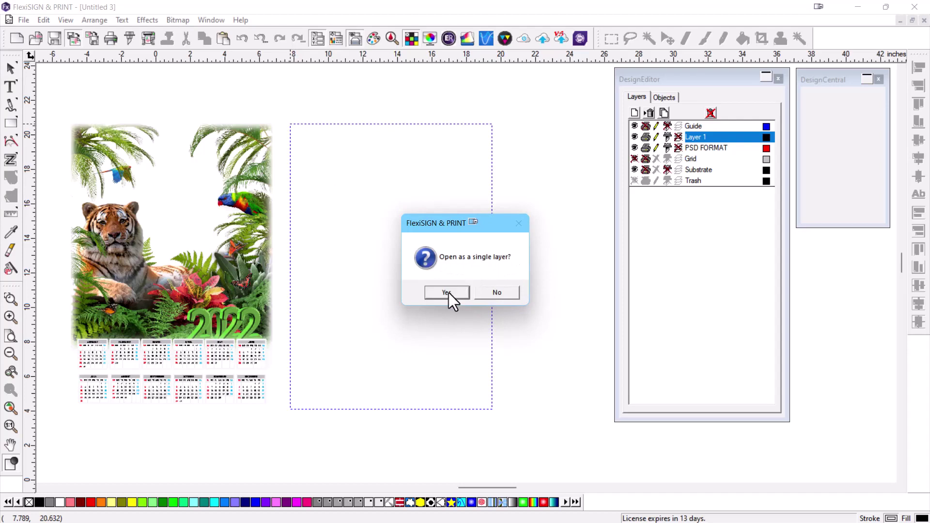
click(496, 294)
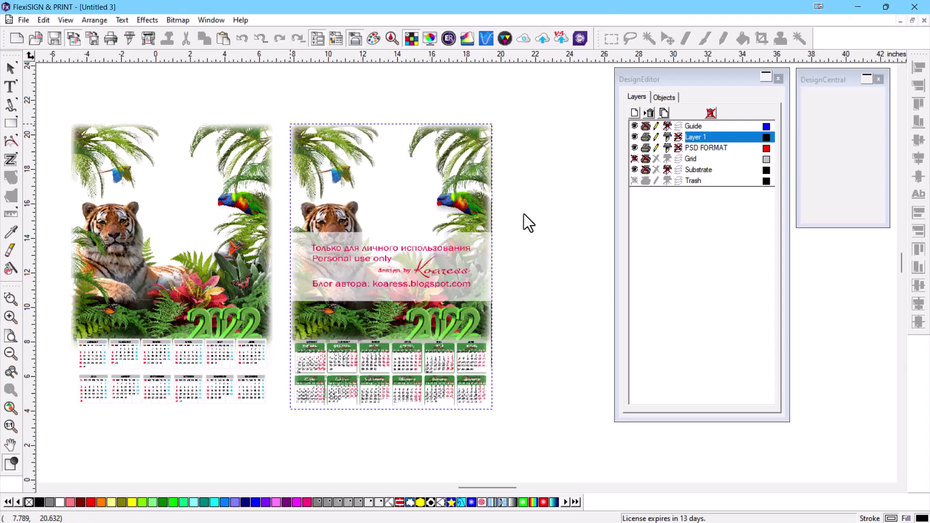
- Select the imported TIFF calendar, switch to Photoshop and temporarily show the Personal use only layer for comparison
click(343, 281)
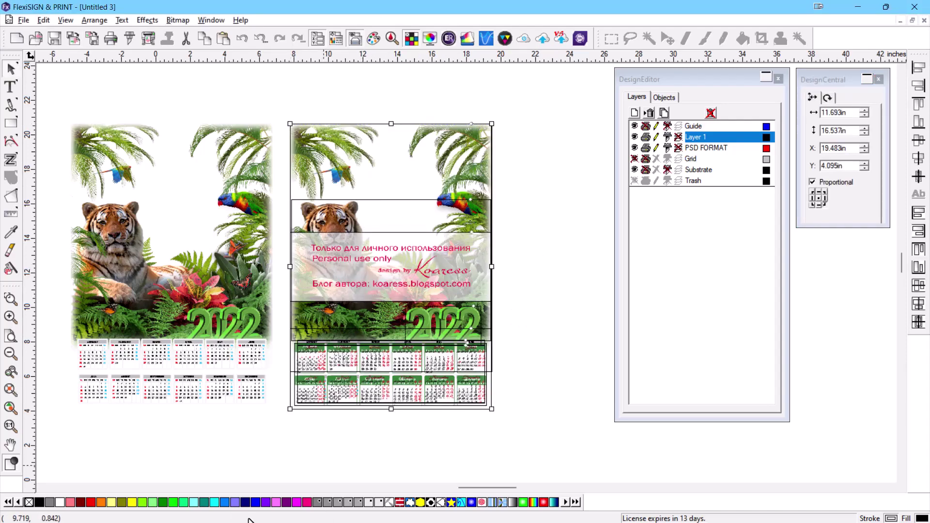
key(alt+Tab)
click(271, 241)
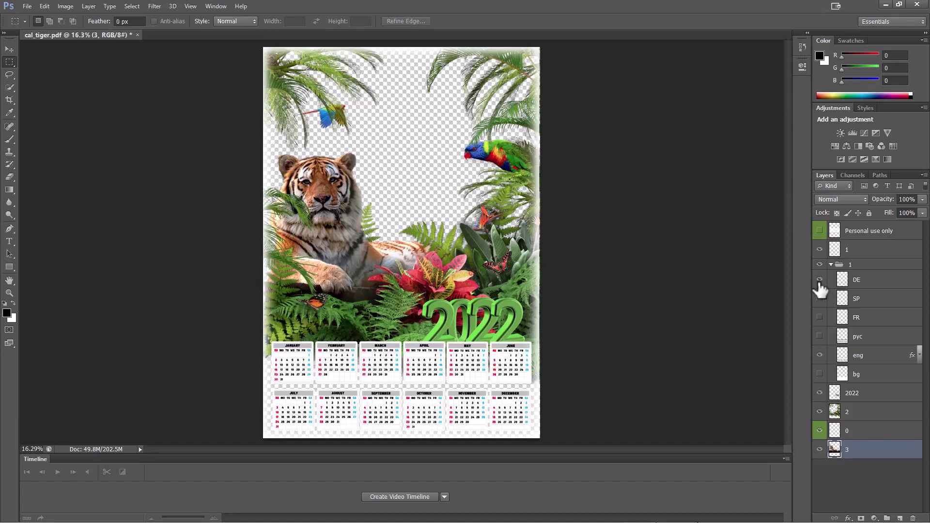
click(819, 281)
click(820, 231)
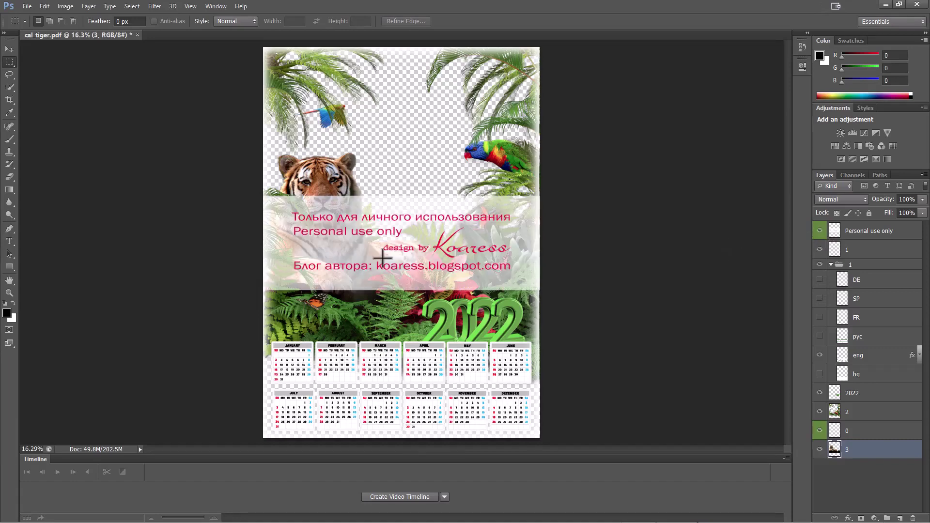
click(820, 232)
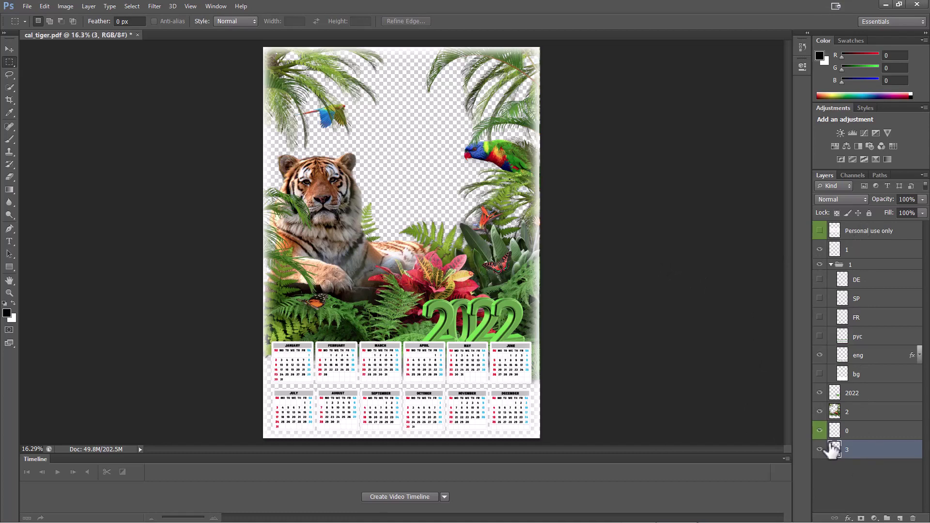
- Switch back to FlexiSIGN & PRINT and reselect the imported TIFF calendar to examine how its parts are grouped
key(alt+Tab)
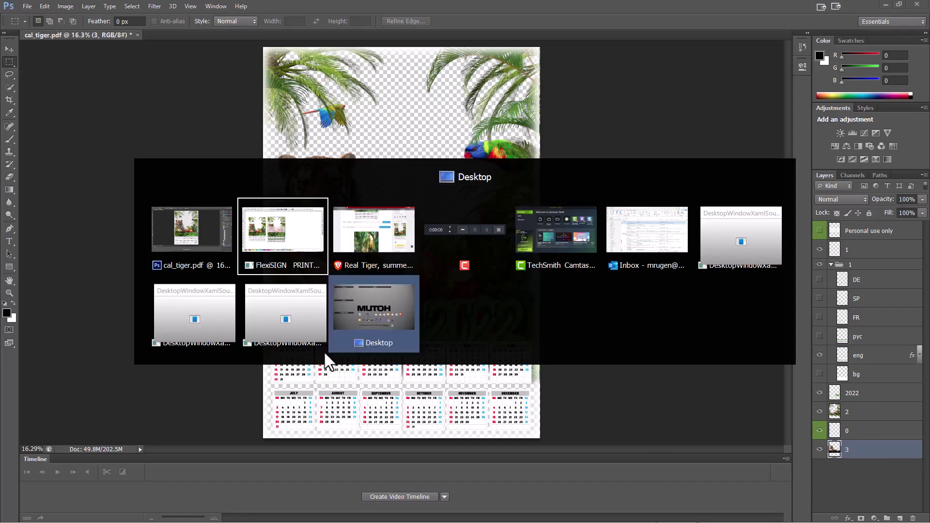
click(266, 230)
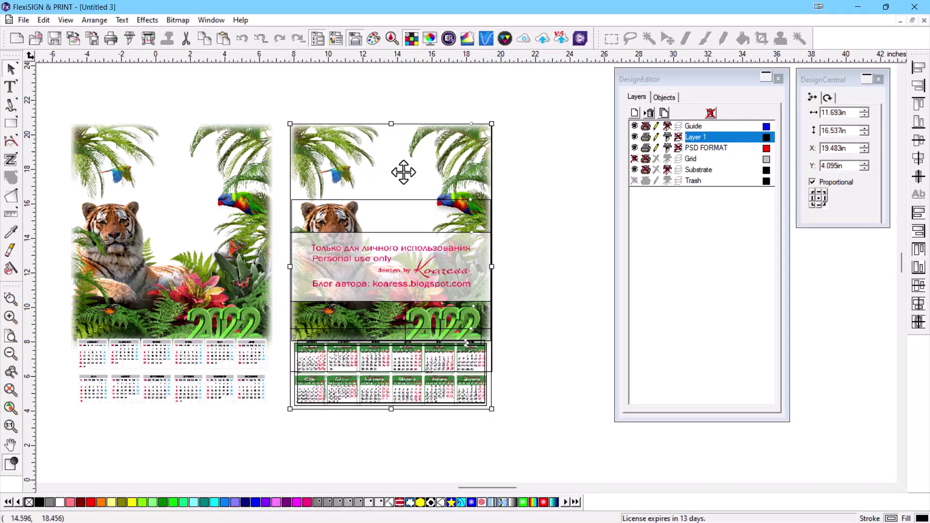
click(559, 226)
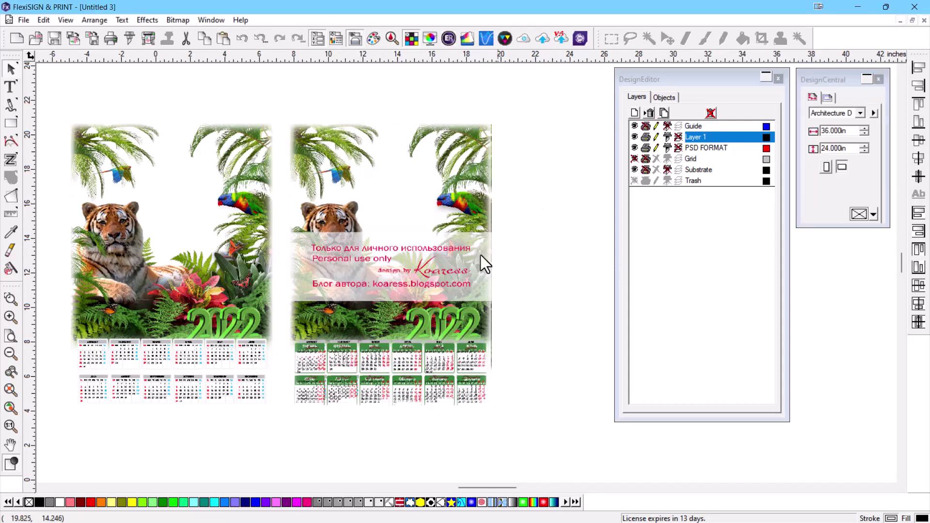
click(439, 263)
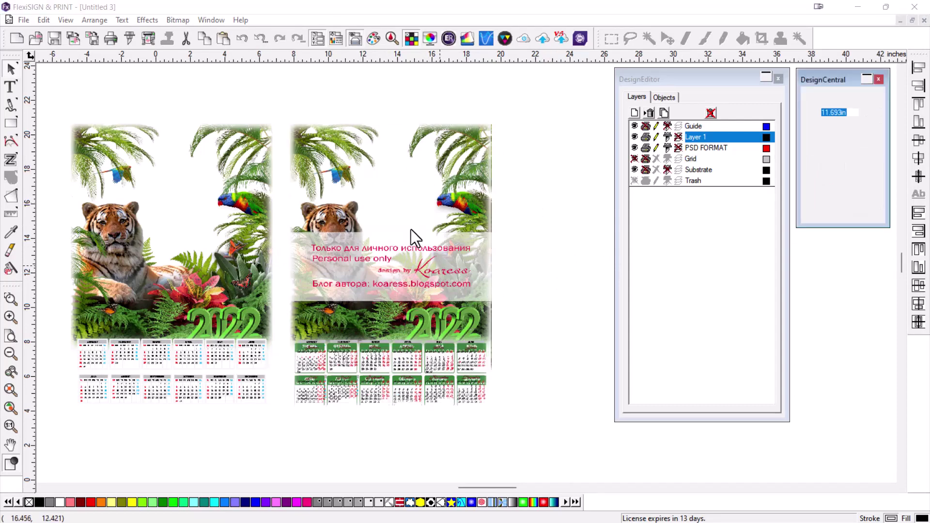
click(414, 202)
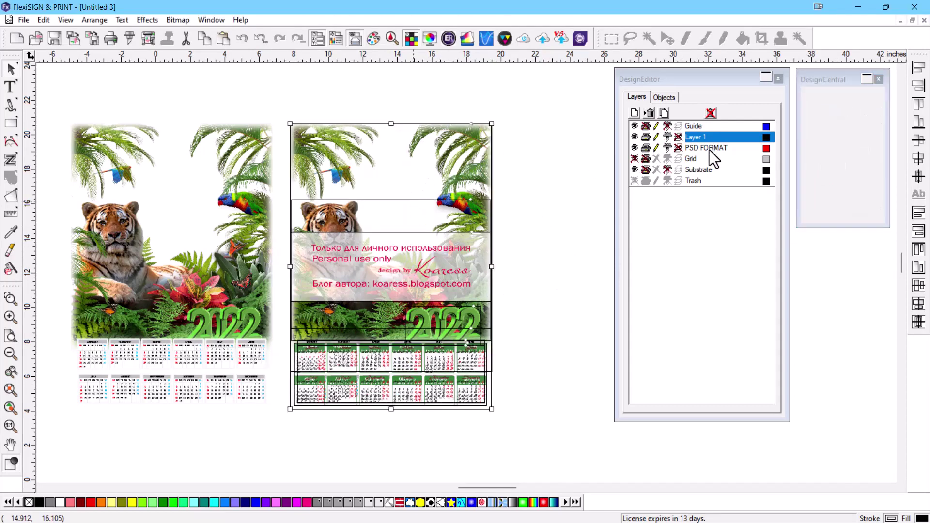
- Rename Layer 1, which holds the imported TIFF calendar, to TIF FORMAT
double_click(698, 138)
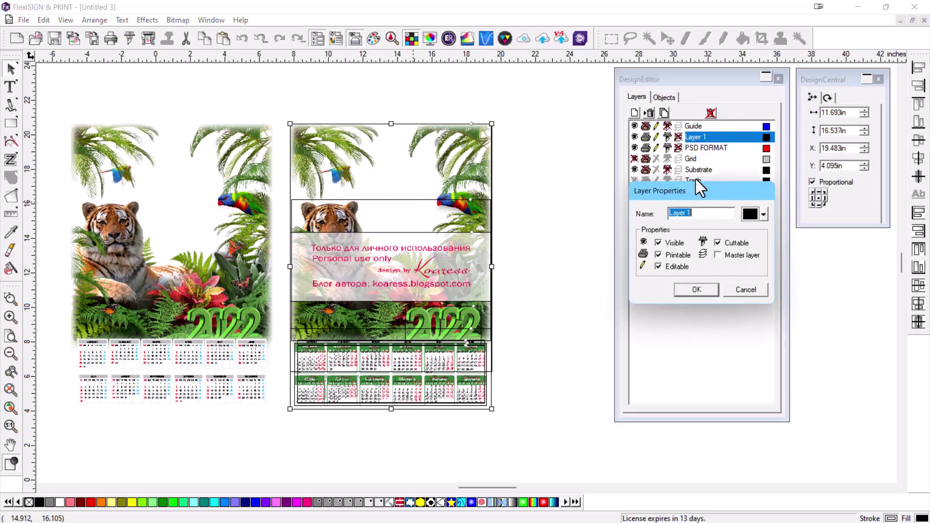
text(TIF FORMAT)
click(694, 292)
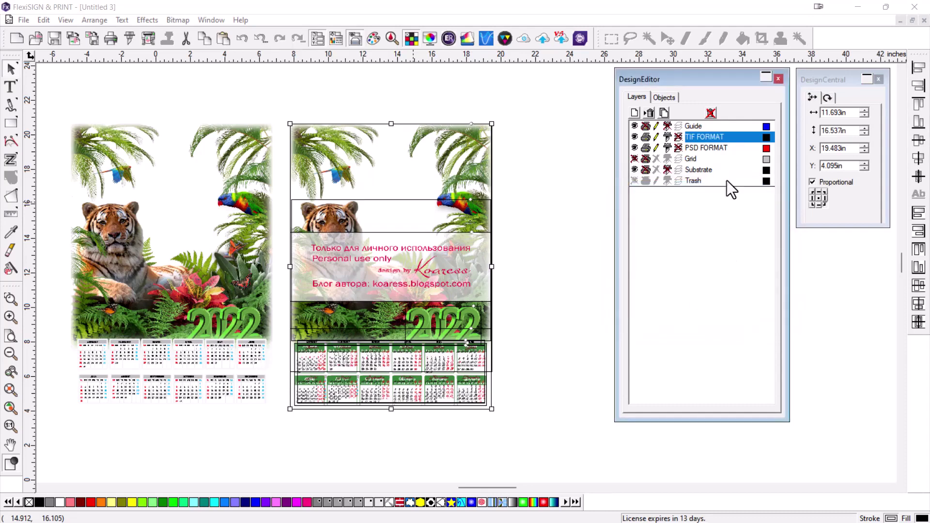
- Expand the group on the TIF FORMAT layer and compare its objects with the source file's layers in Photoshop
click(662, 99)
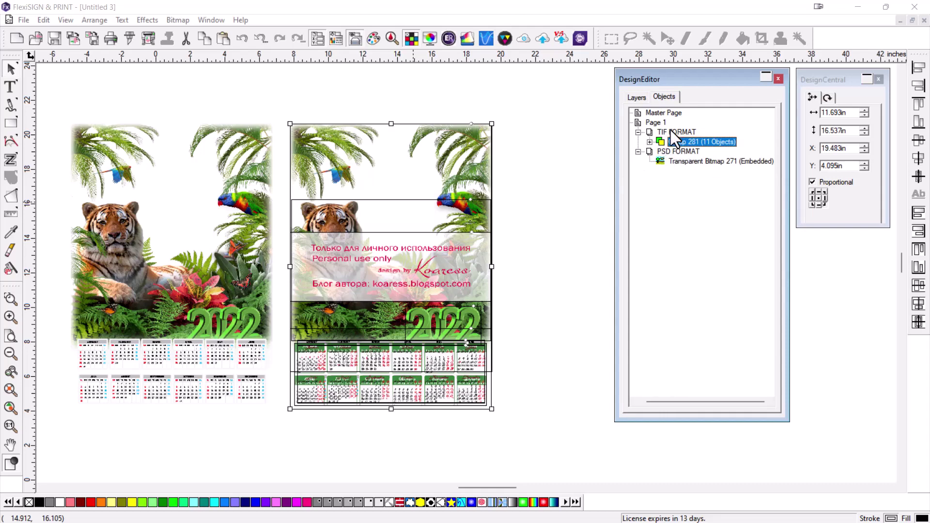
click(650, 142)
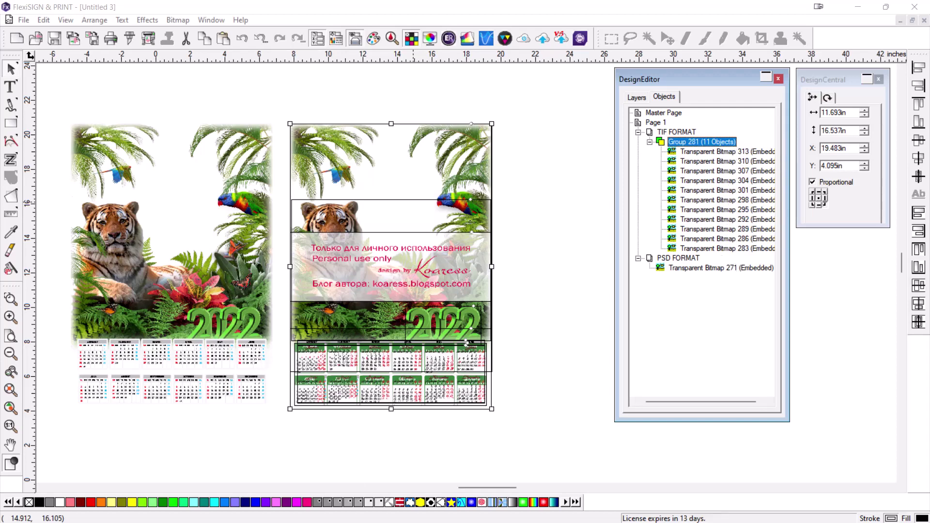
key(alt+Tab)
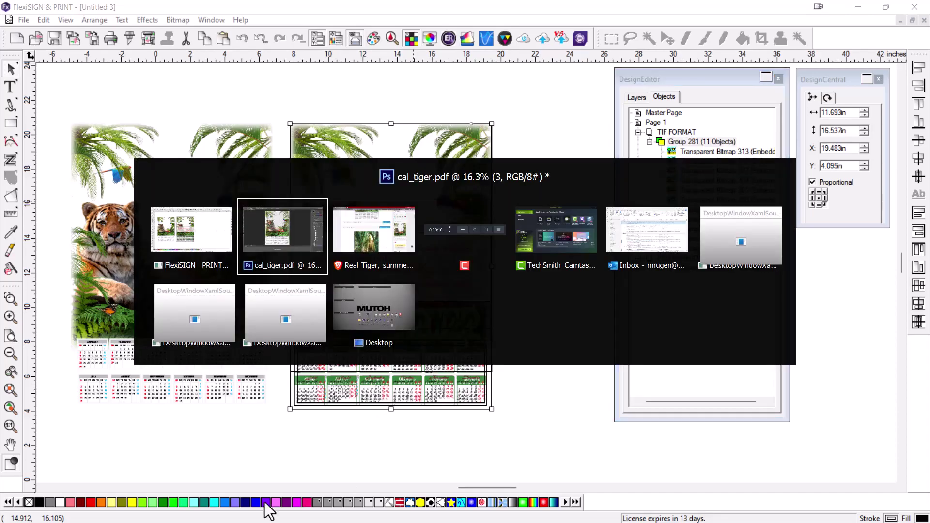
click(280, 234)
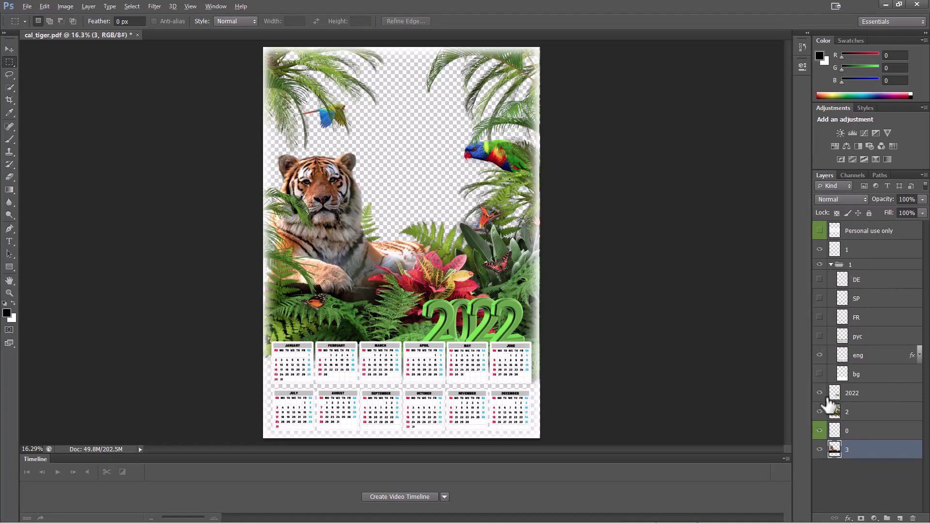
key(alt+Tab)
click(198, 236)
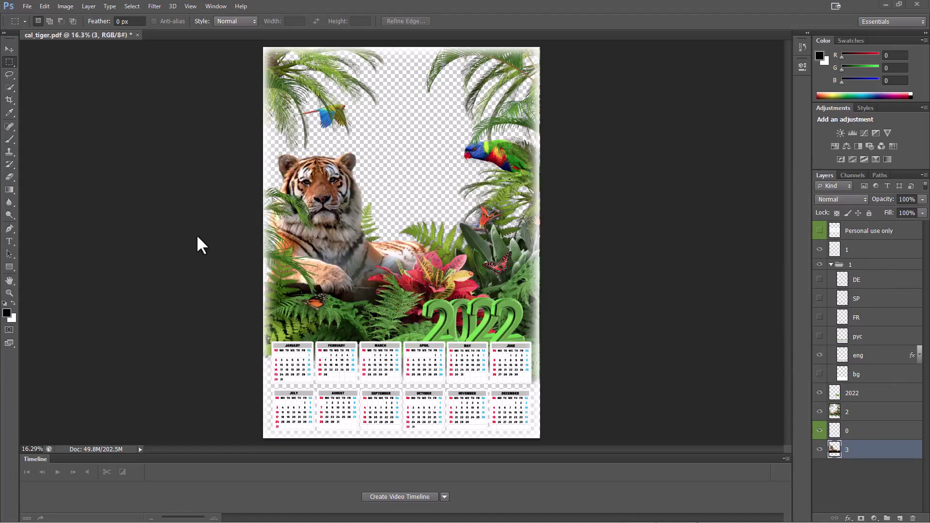
- Switch back to FlexiSIGN & PRINT, widen DesignEditor so the full object names fit, and deselect the TIFF calendar group
key(alt+Tab)
click(304, 232)
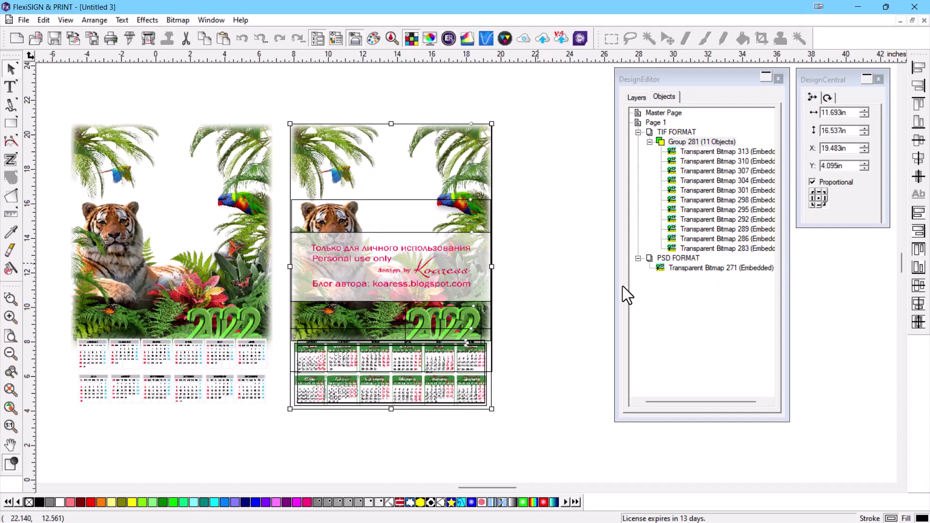
drag(615, 286, 594, 288)
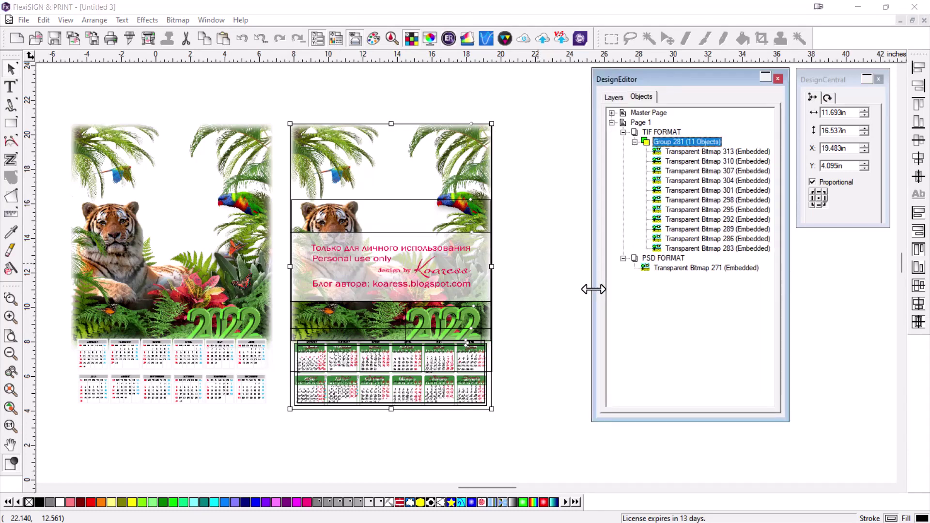
click(535, 180)
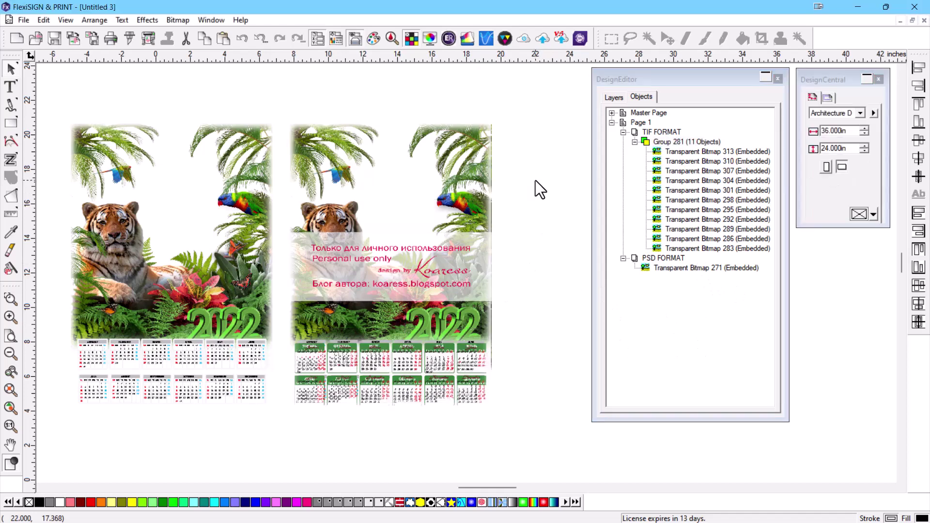
- Move the tiger bitmap (Transparent Bitmap 283) out of the TIFF calendar group to inspect it, and undo the move
click(685, 249)
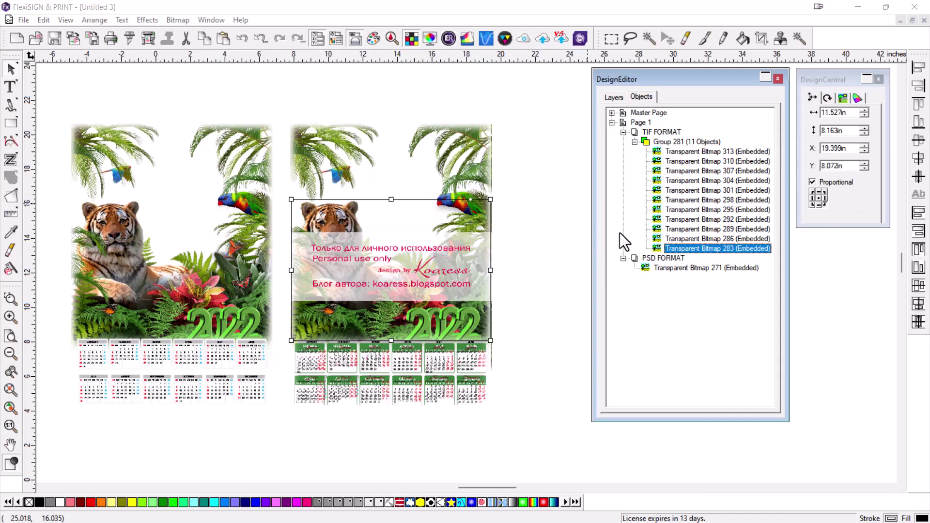
drag(378, 218, 584, 233)
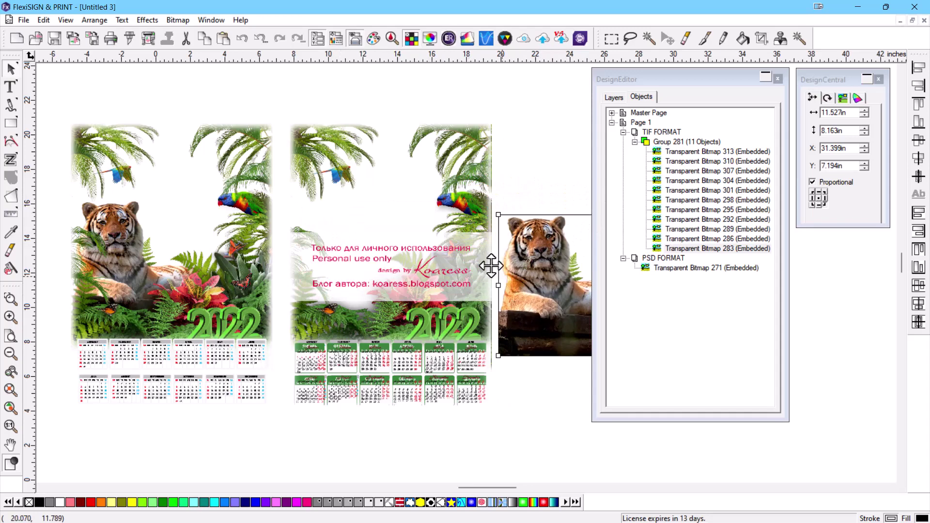
click(243, 37)
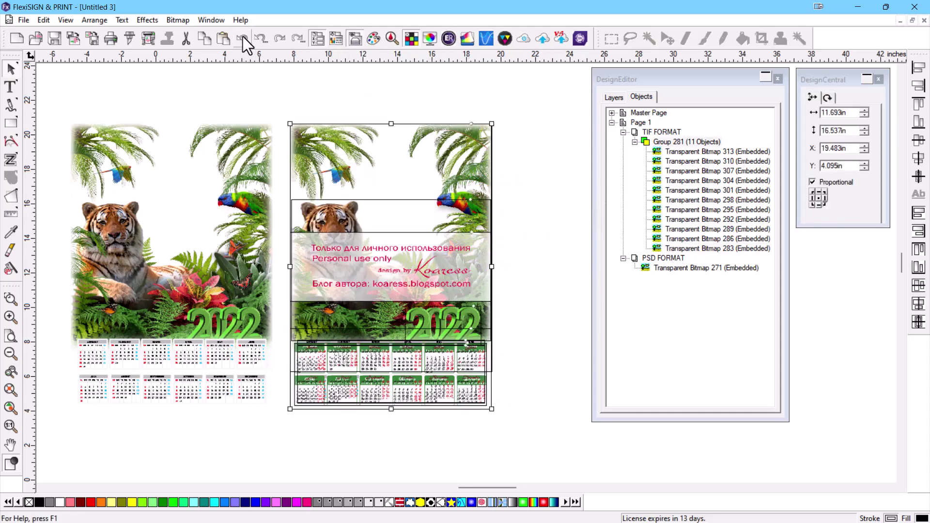
- Move the foliage and parrots bitmap (Transparent Bitmap 286) aside to check its transparency, and undo the move
click(704, 239)
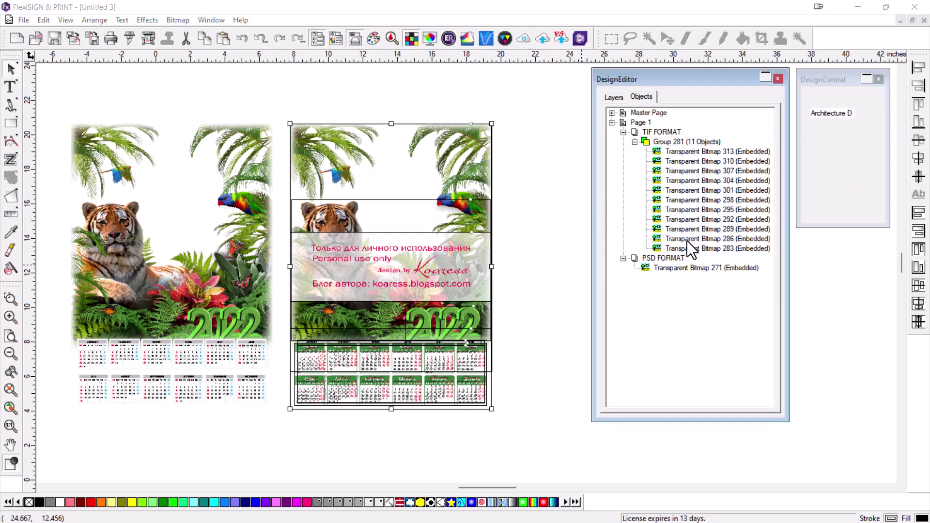
click(673, 238)
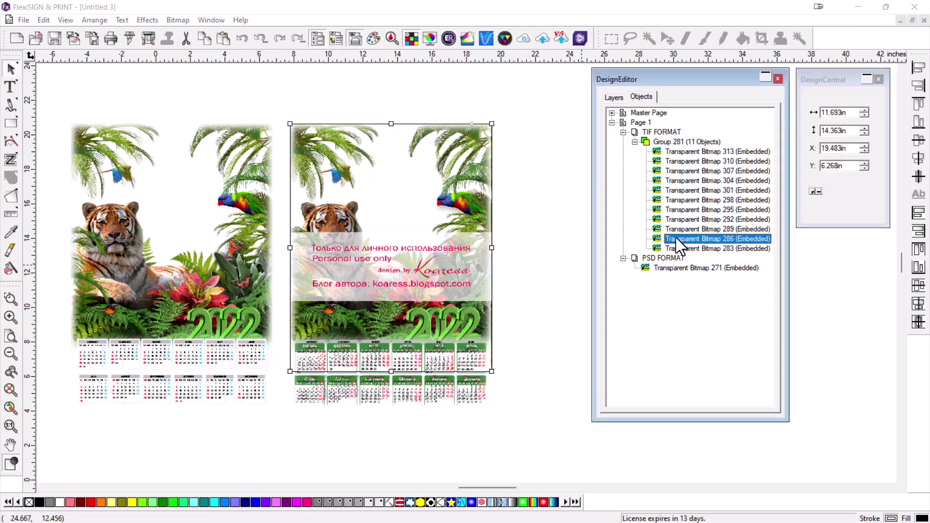
click(384, 194)
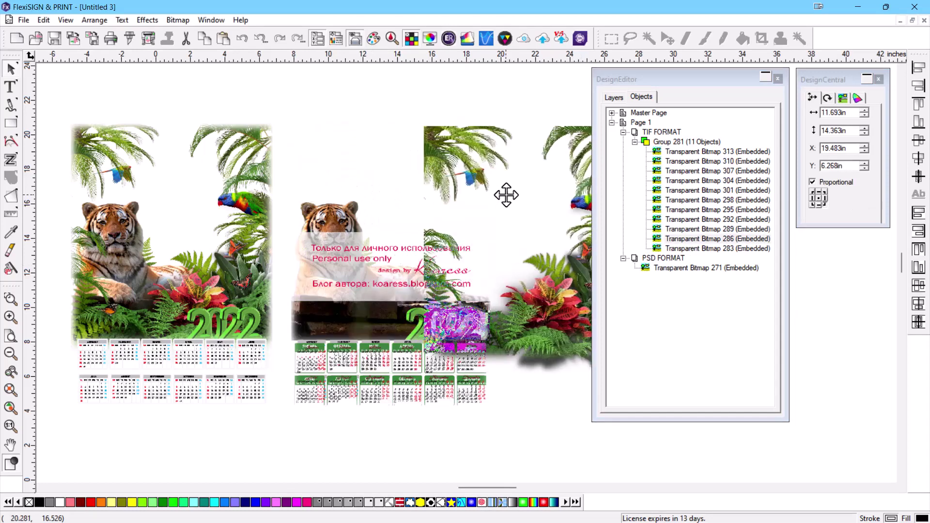
click(243, 38)
click(242, 38)
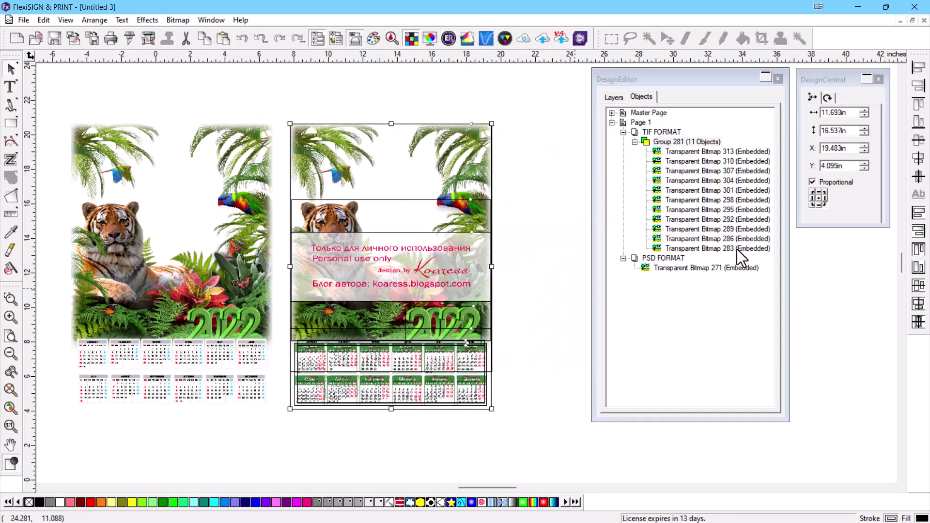
- Select the 2022 lettering bitmap in the TIFF group to examine its extent, and open its name for editing
click(718, 229)
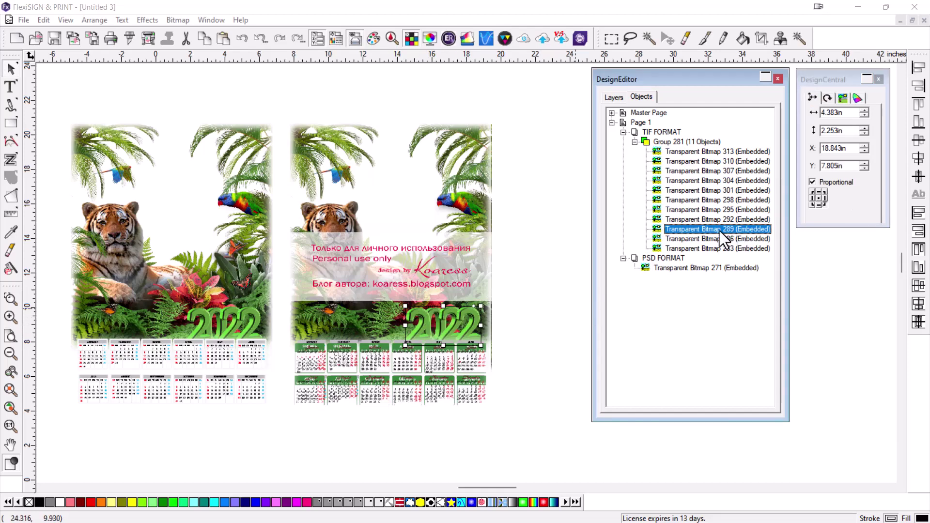
right_click(679, 228)
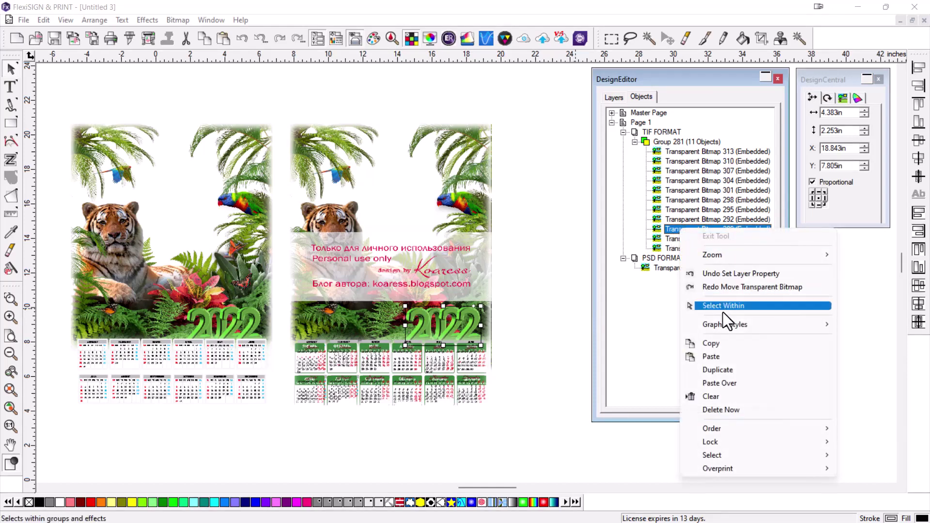
click(638, 357)
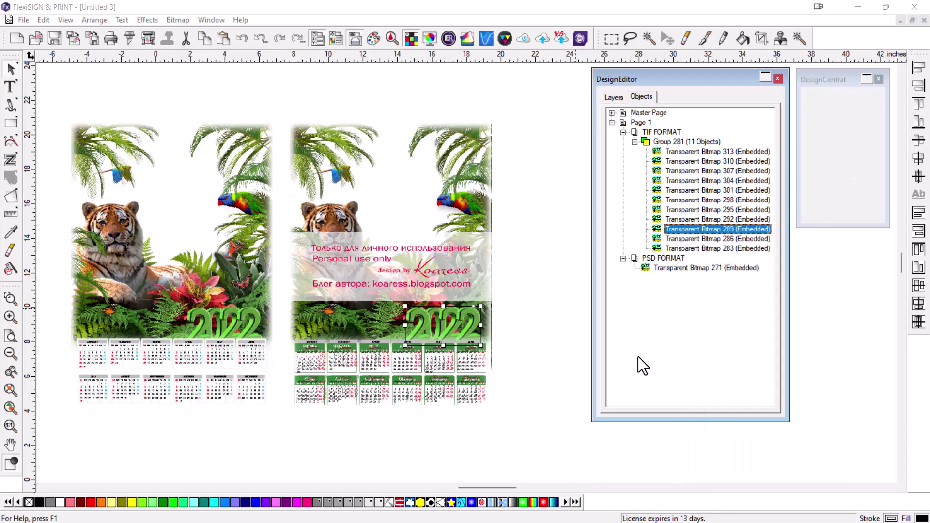
click(680, 231)
click(682, 228)
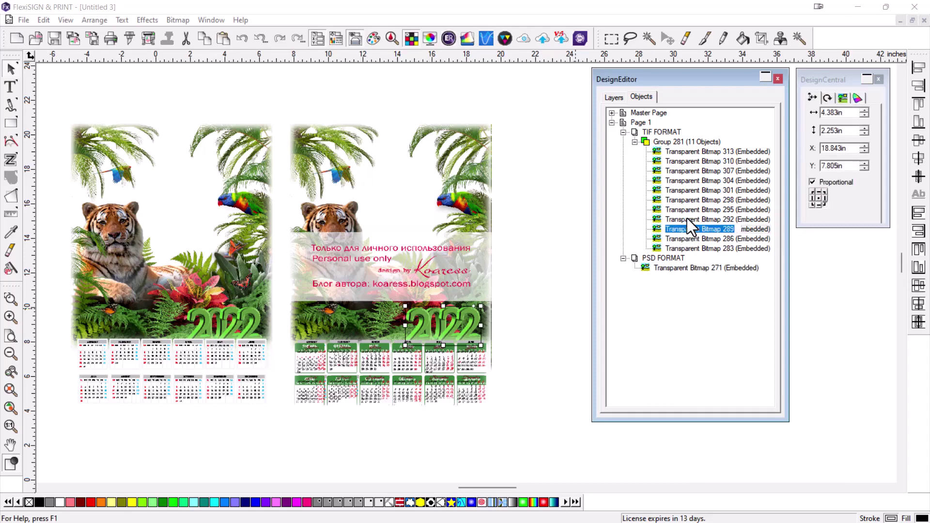
key(Delete)
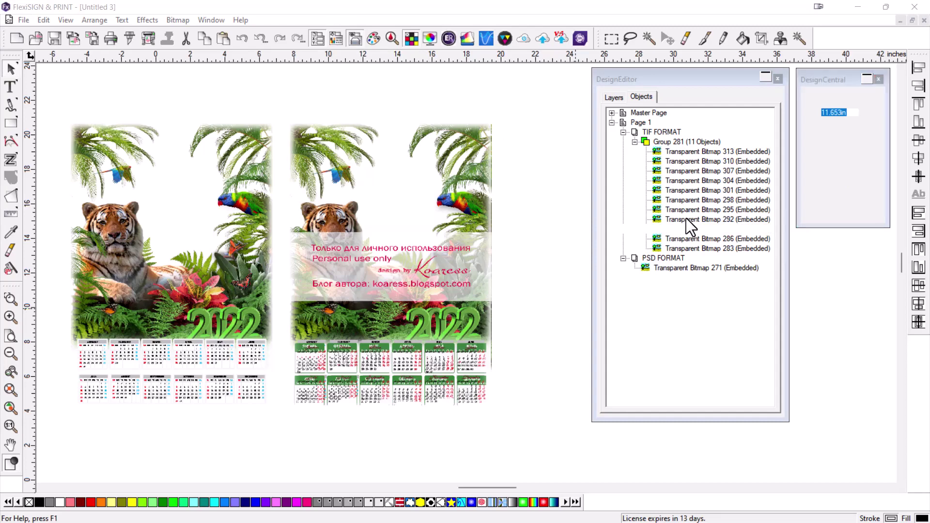
- Move Transparent Bitmap 292 off the month grids of the TIFF calendar to inspect it, and undo the move
click(686, 219)
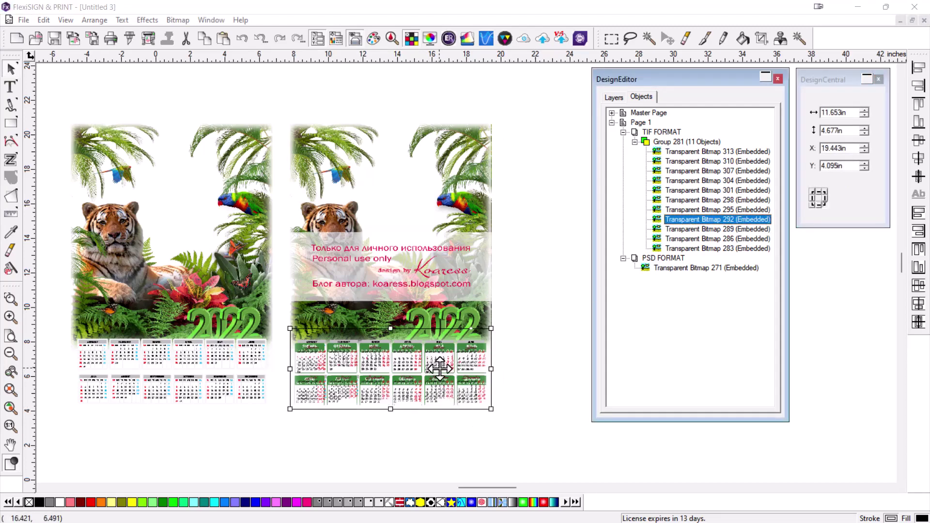
drag(439, 369, 512, 431)
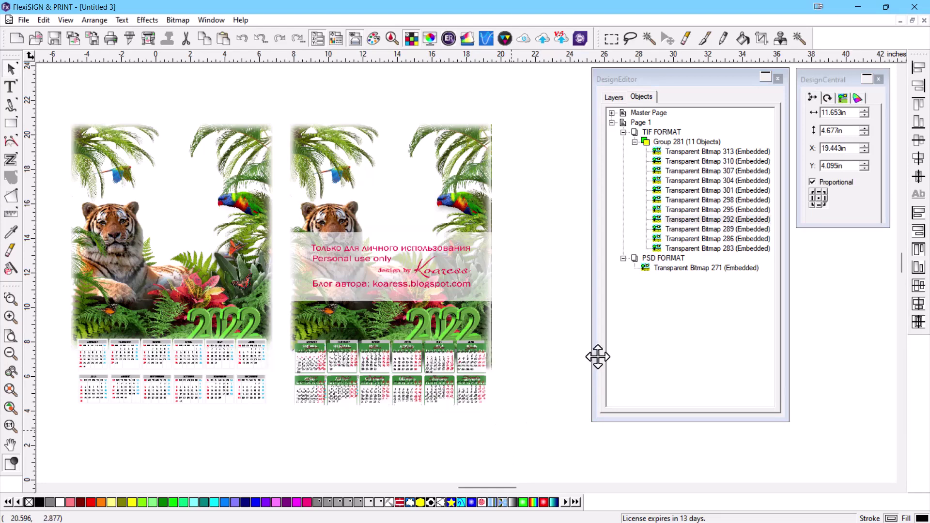
click(697, 301)
click(242, 38)
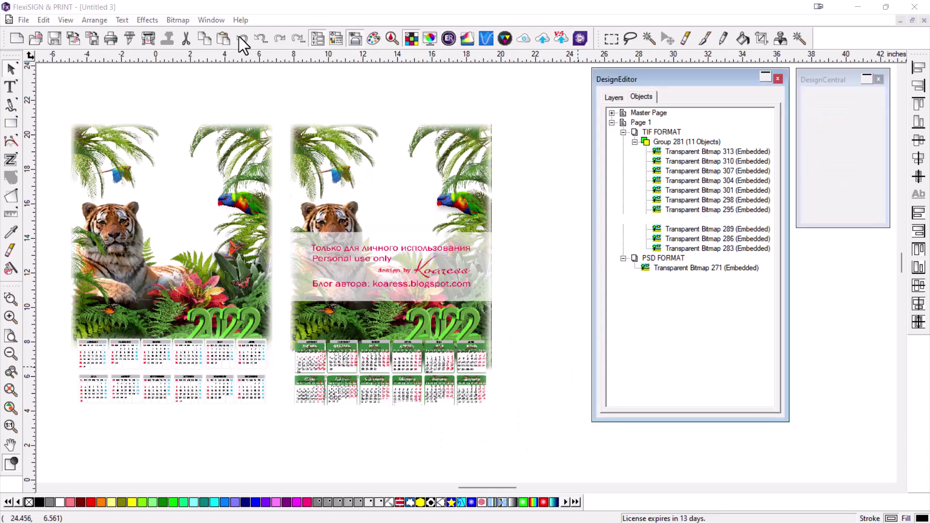
- Move the English month grid bitmap below the TIFF calendar, compare it with the PSD version up close, and undo the move
click(708, 208)
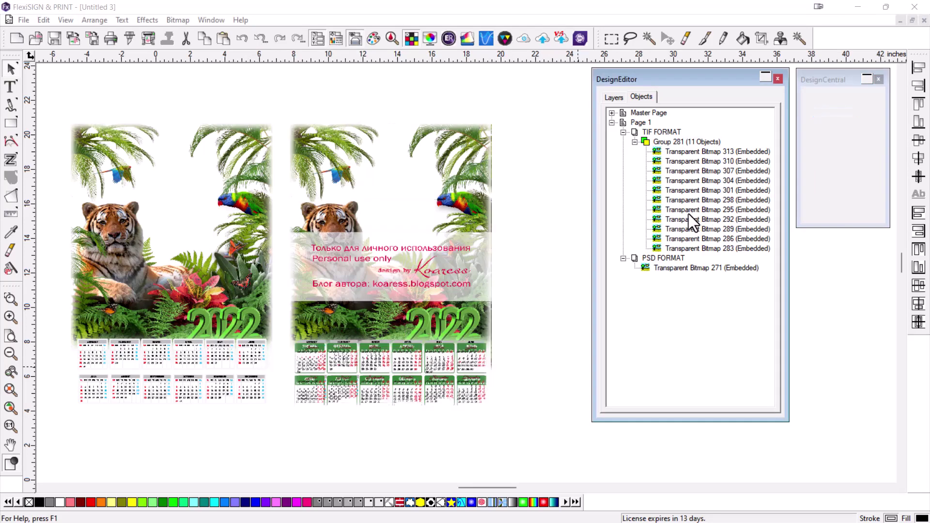
click(673, 209)
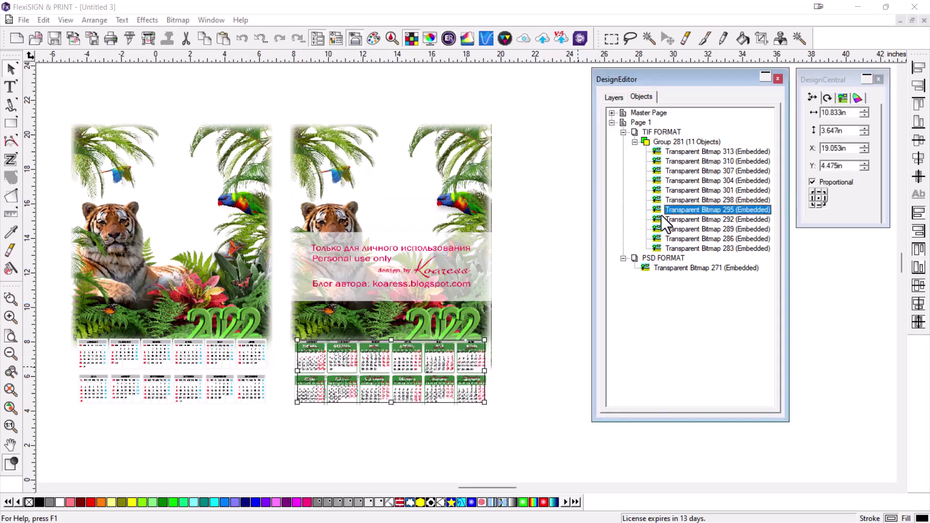
drag(435, 365, 491, 428)
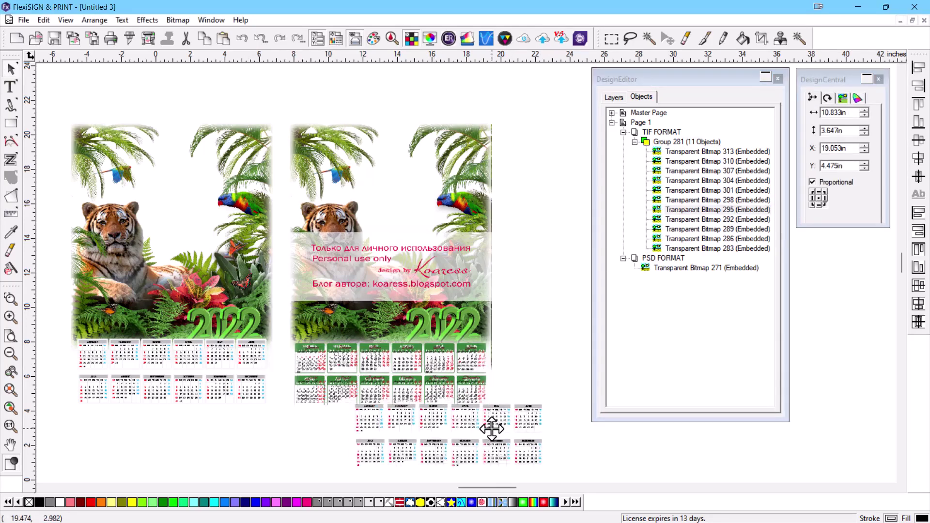
click(11, 299)
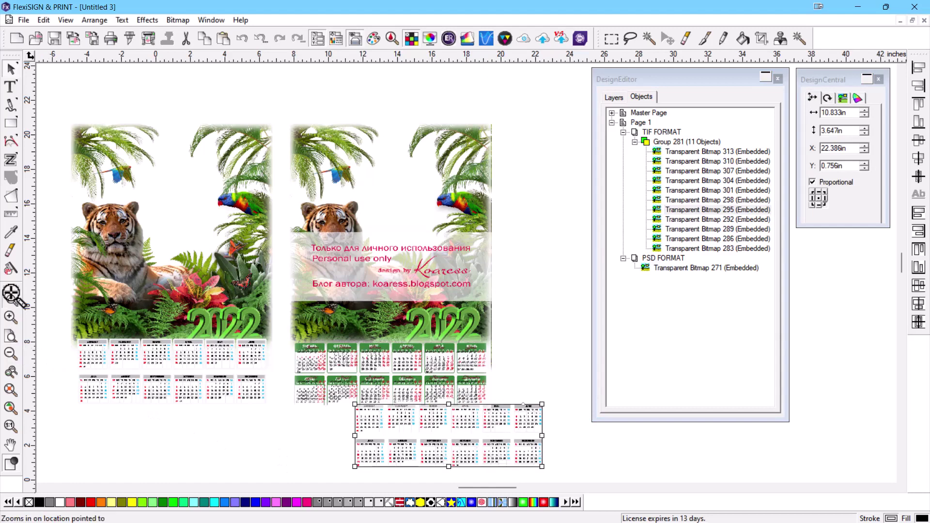
drag(195, 300, 457, 452)
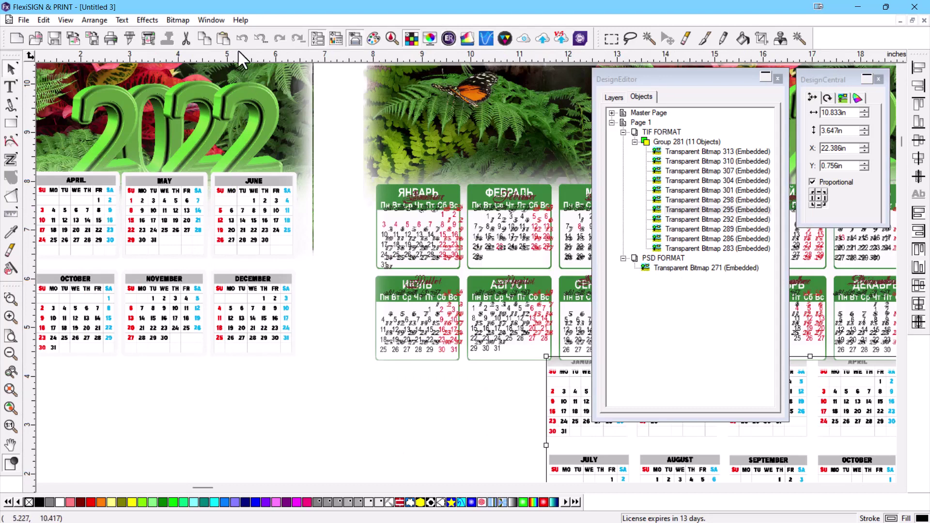
click(239, 34)
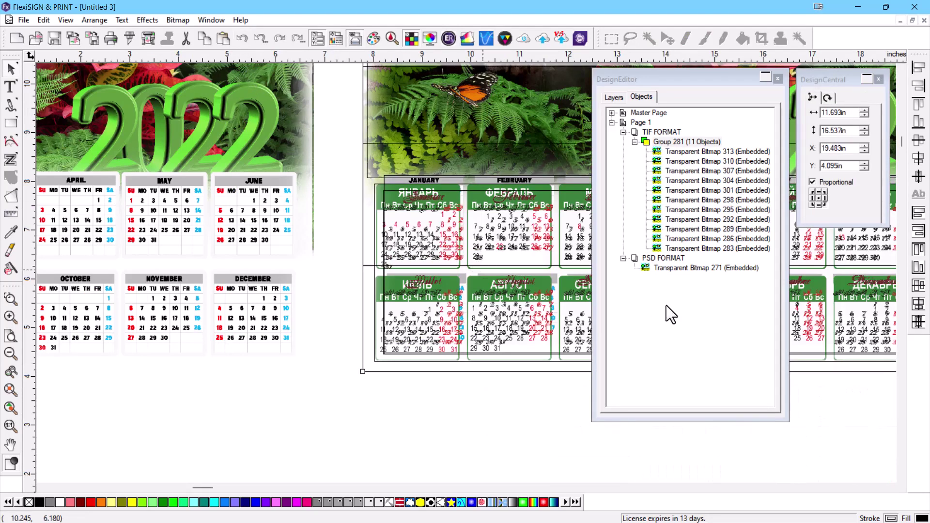
- Pull the green Russian month grid bitmap out below the TIFF calendar and delete it
click(691, 199)
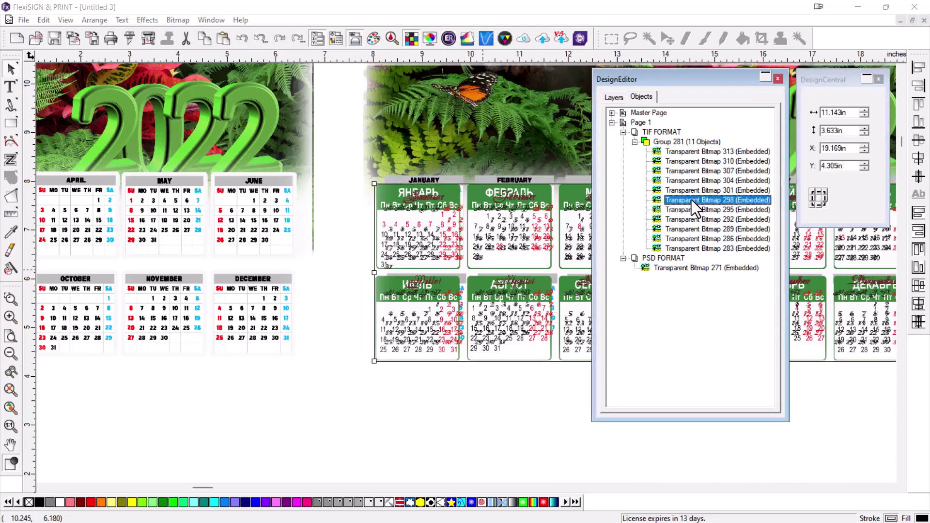
click(457, 315)
drag(458, 315, 345, 485)
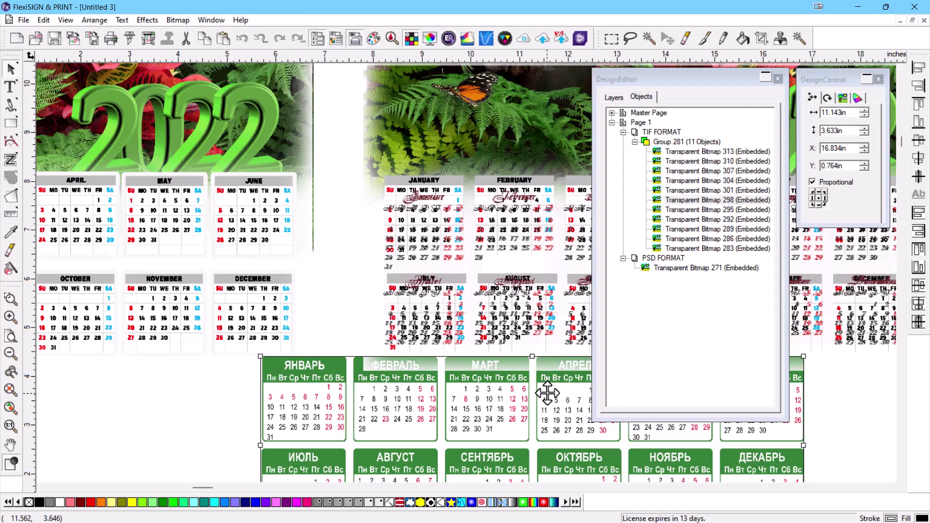
key(Delete)
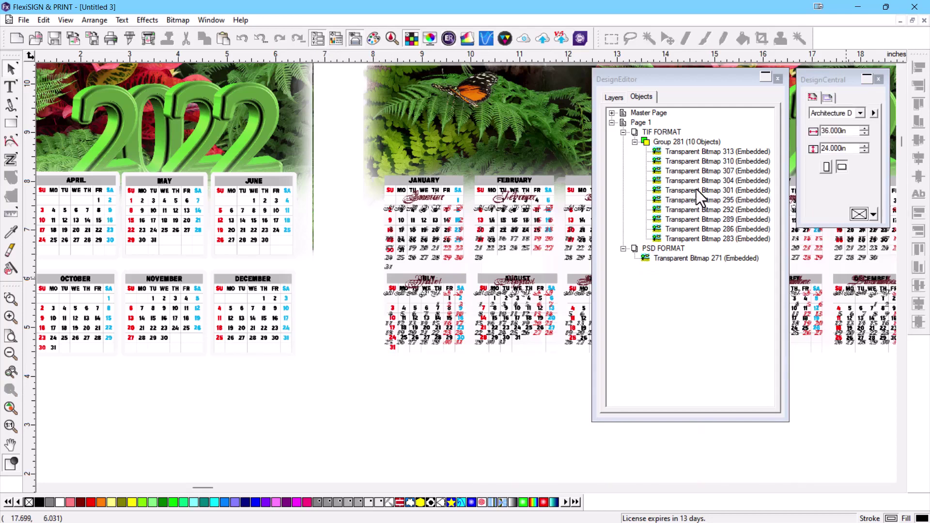
- Pull the French month grid bitmap out below the TIFF calendar and delete it
click(693, 188)
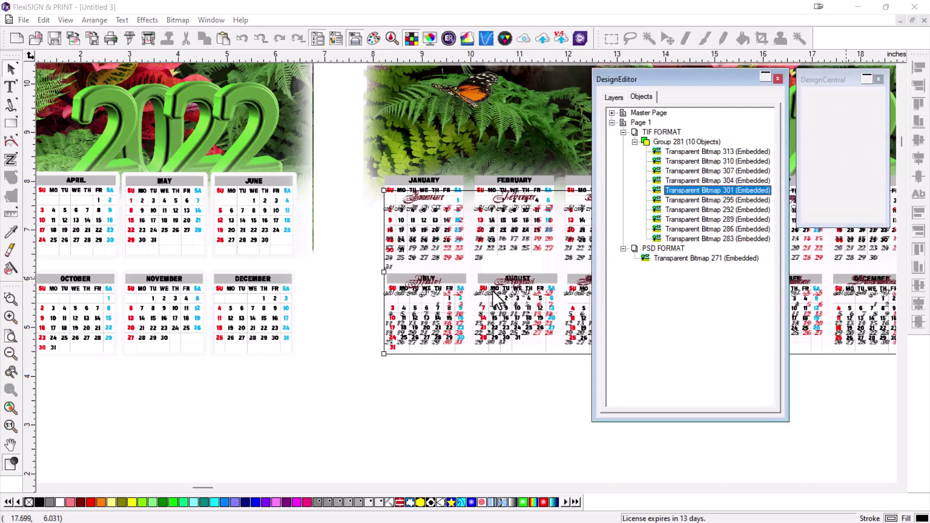
drag(464, 239, 346, 401)
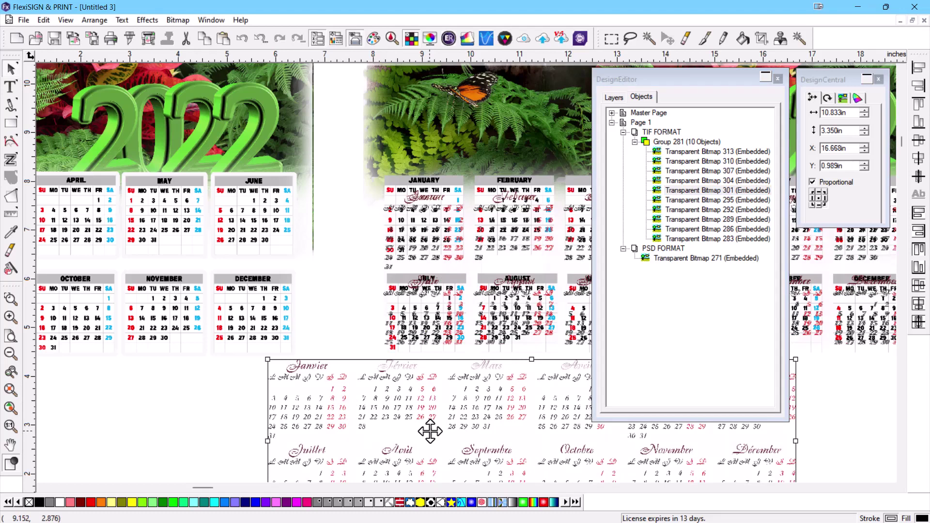
key(Delete)
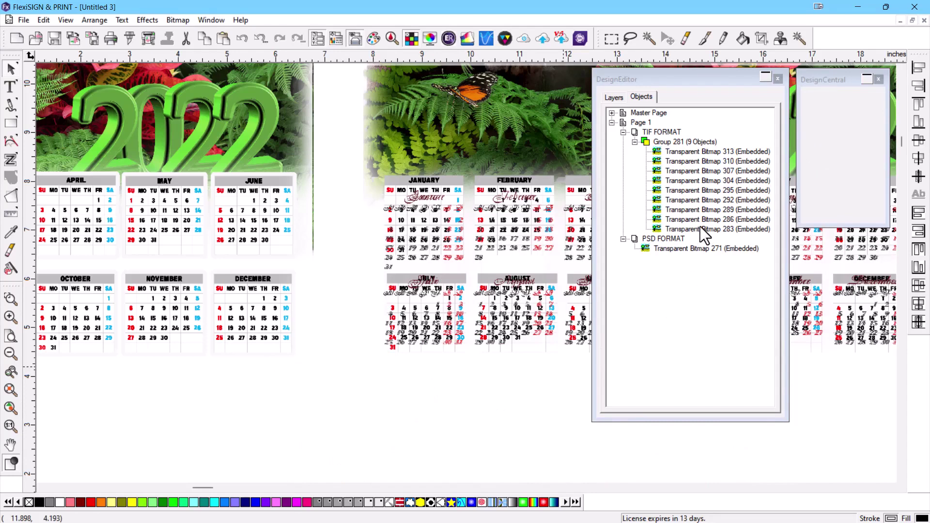
- Pull the Spanish and German month grid bitmaps out below the TIFF calendar one by one and delete both
click(699, 179)
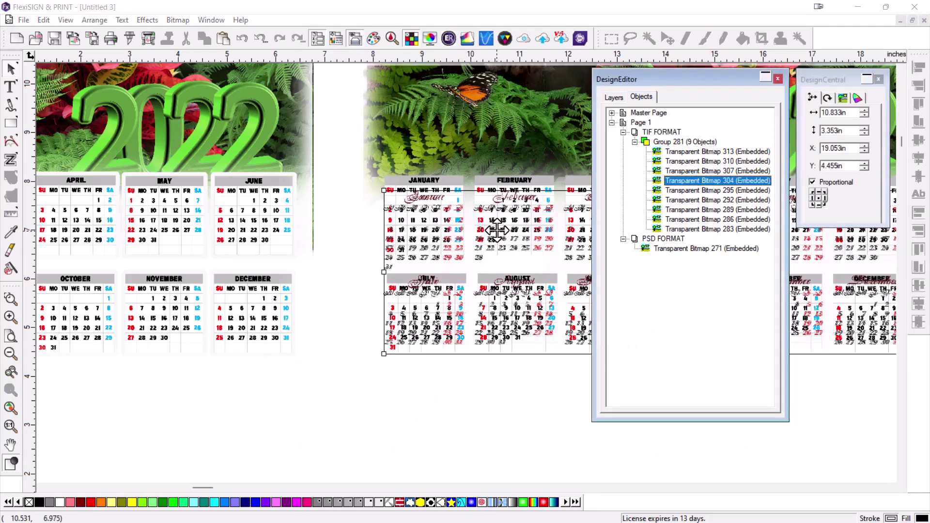
drag(497, 231, 364, 410)
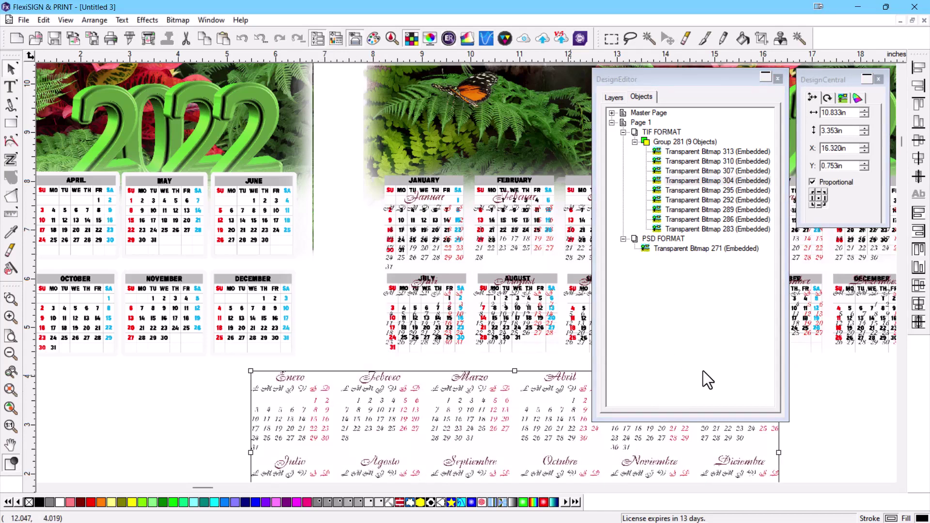
key(Delete)
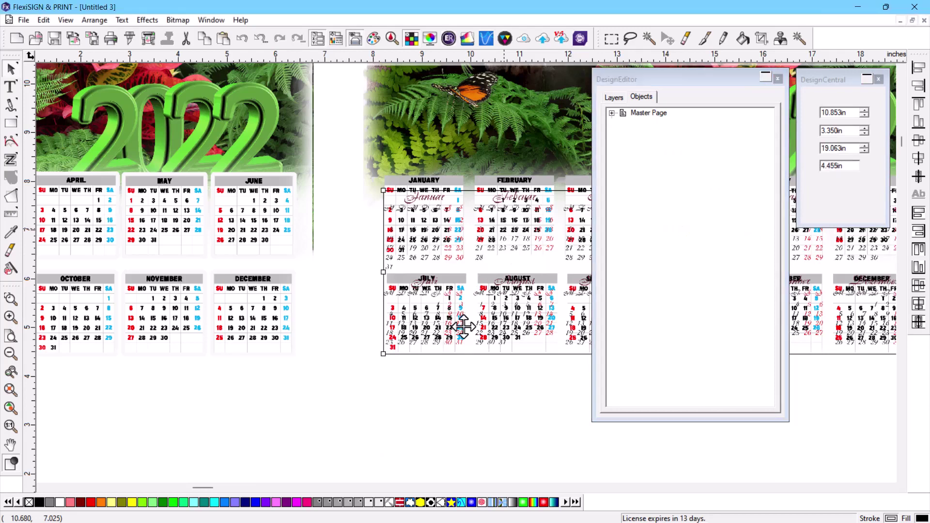
drag(464, 327, 407, 409)
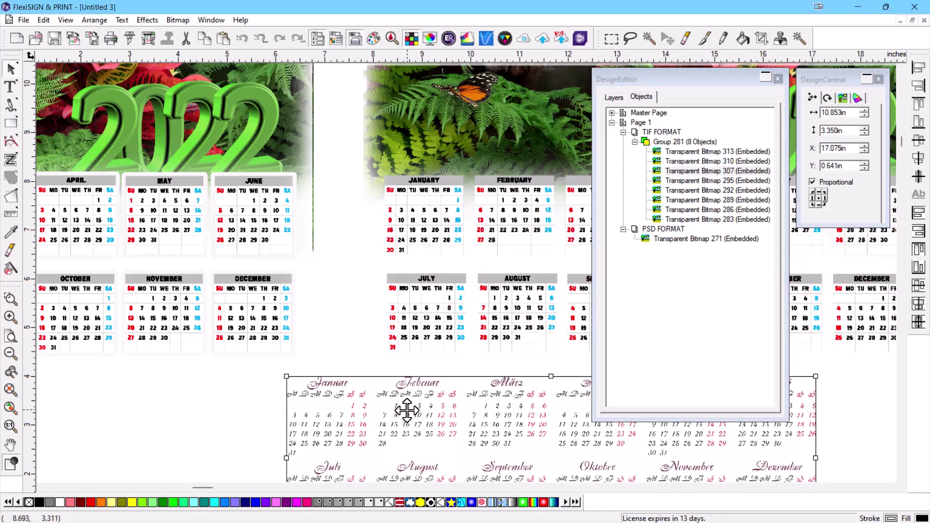
key(Delete)
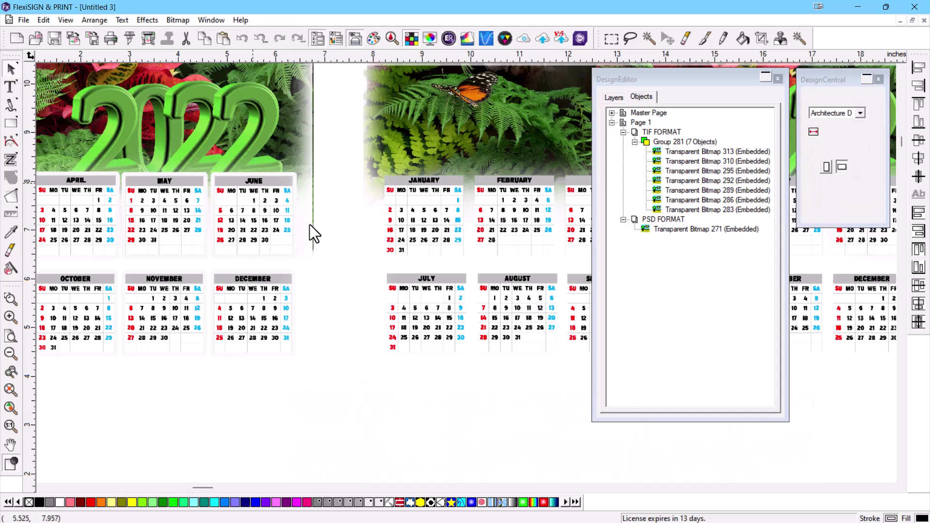
- Delete the pink personal-use notice bitmap from the TIFF calendar's group
click(685, 161)
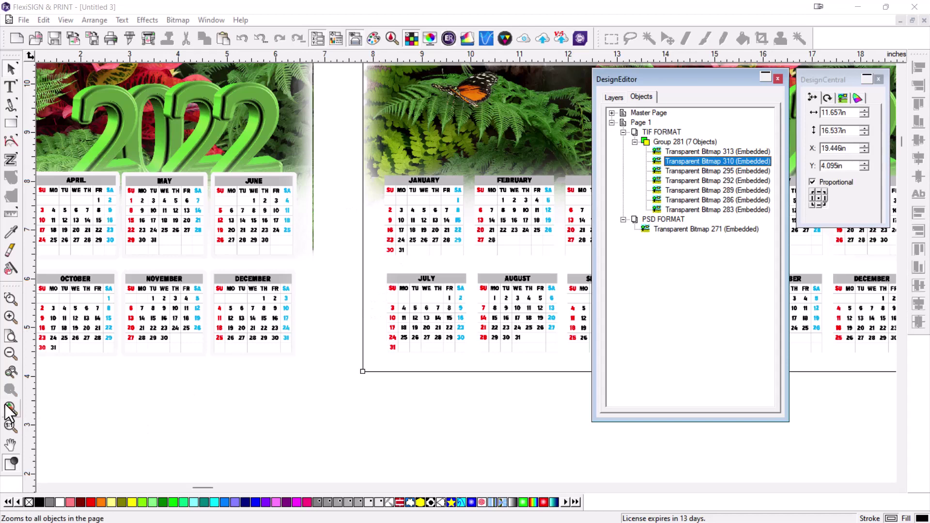
click(280, 410)
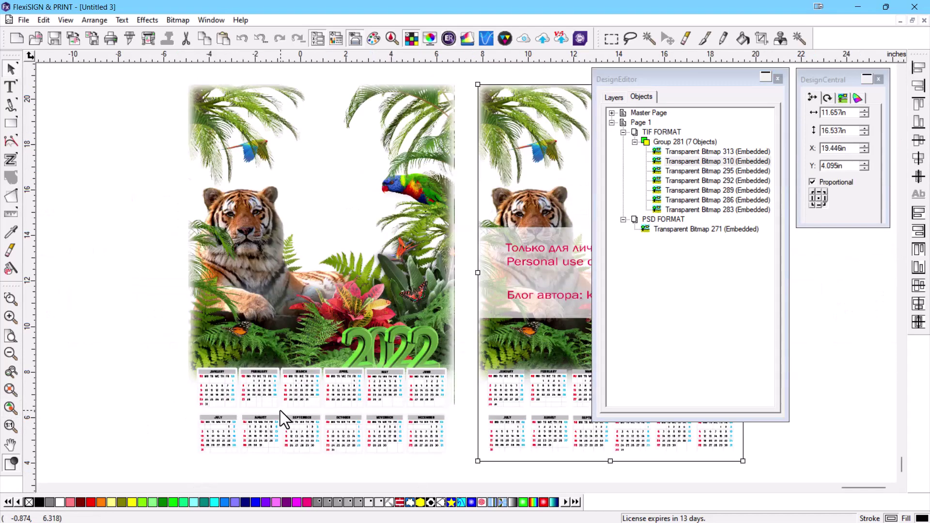
click(699, 152)
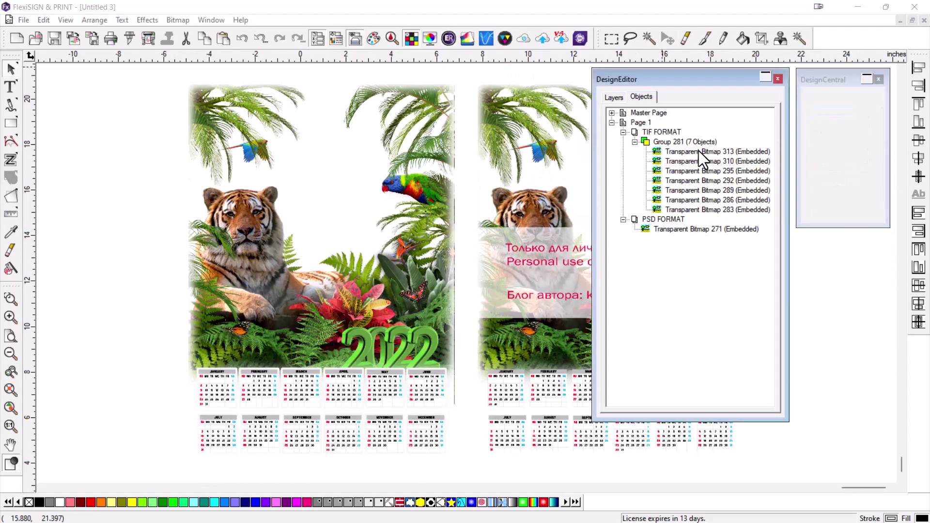
click(698, 151)
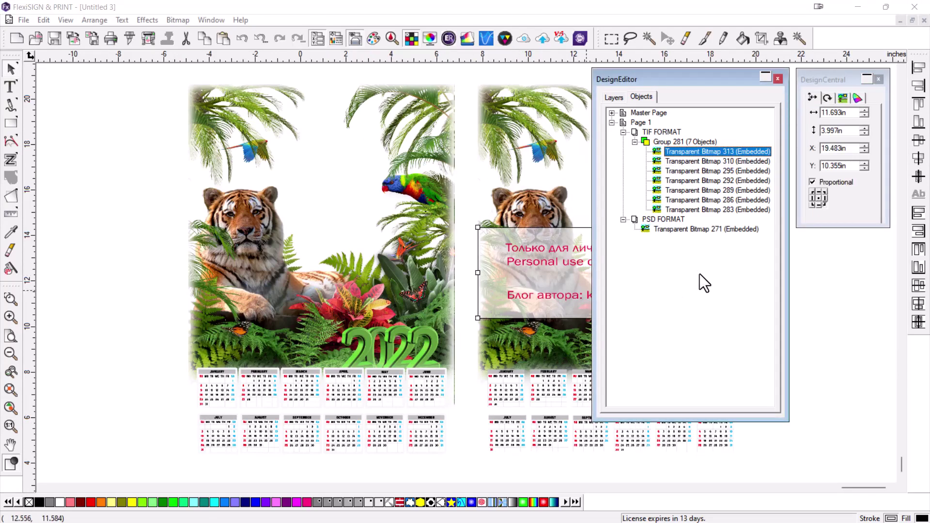
key(Delete)
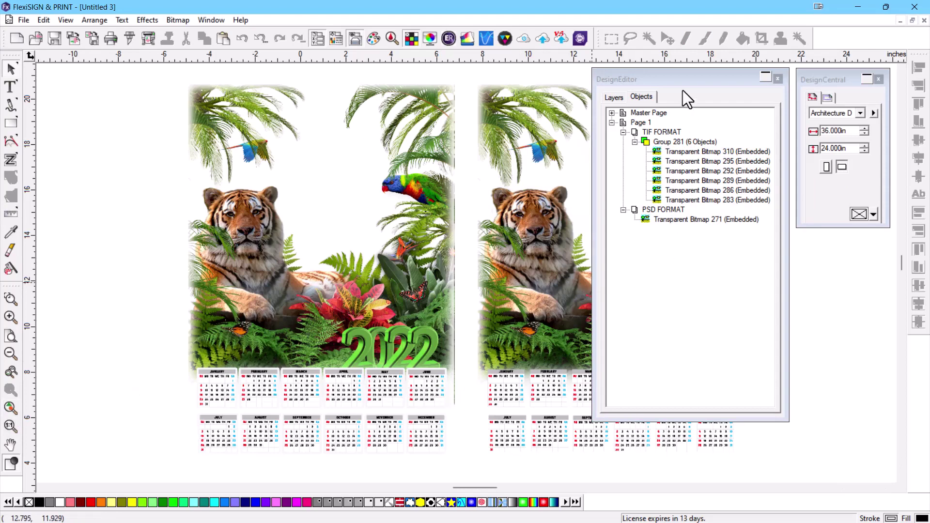
- Review the layer list and compare the objects held in the TIF FORMAT and PSD FORMAT layers
drag(682, 77, 673, 94)
click(607, 116)
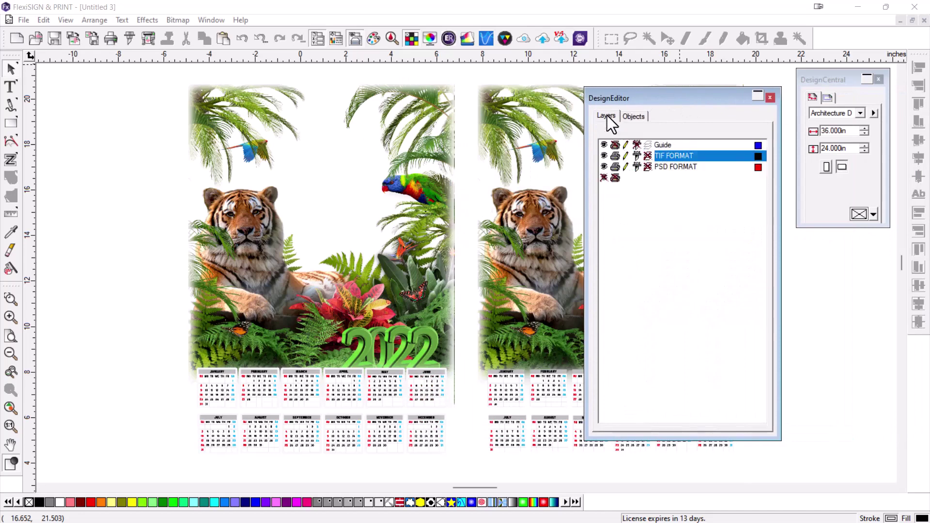
click(672, 167)
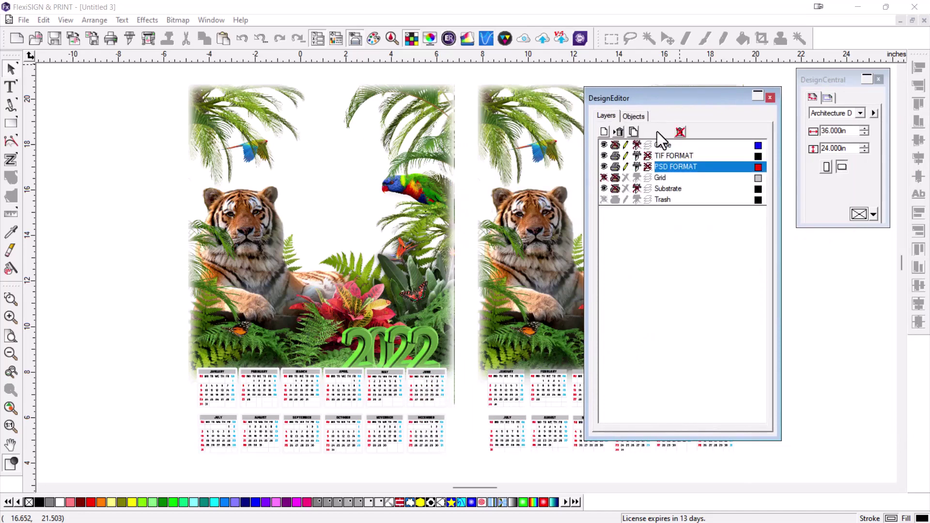
click(634, 116)
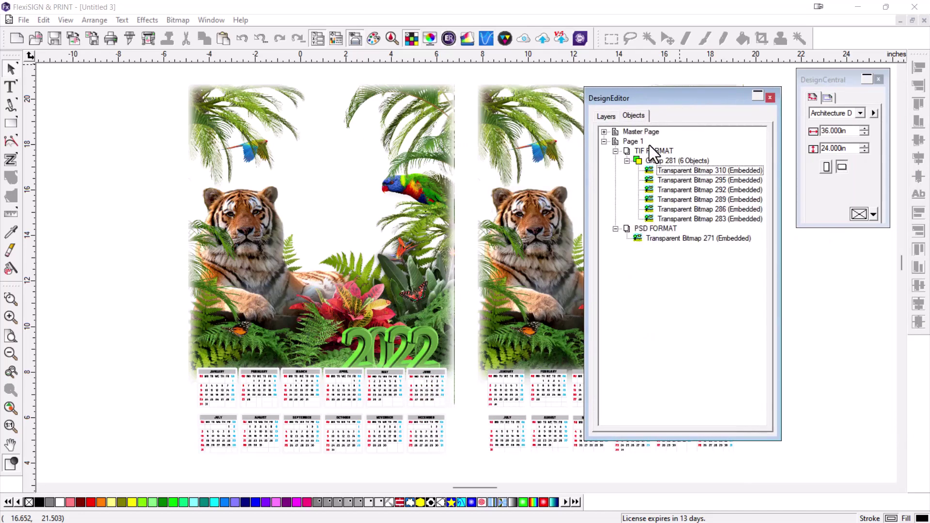
click(676, 240)
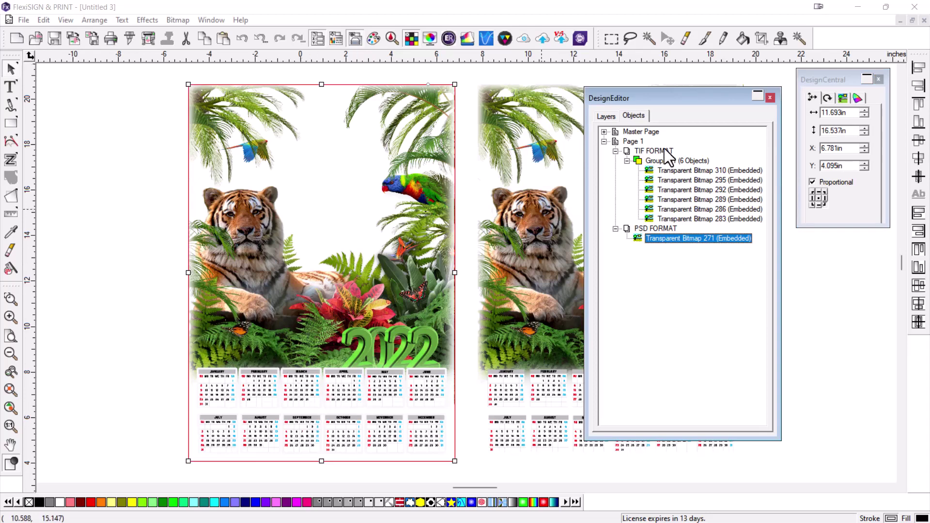
key(Escape)
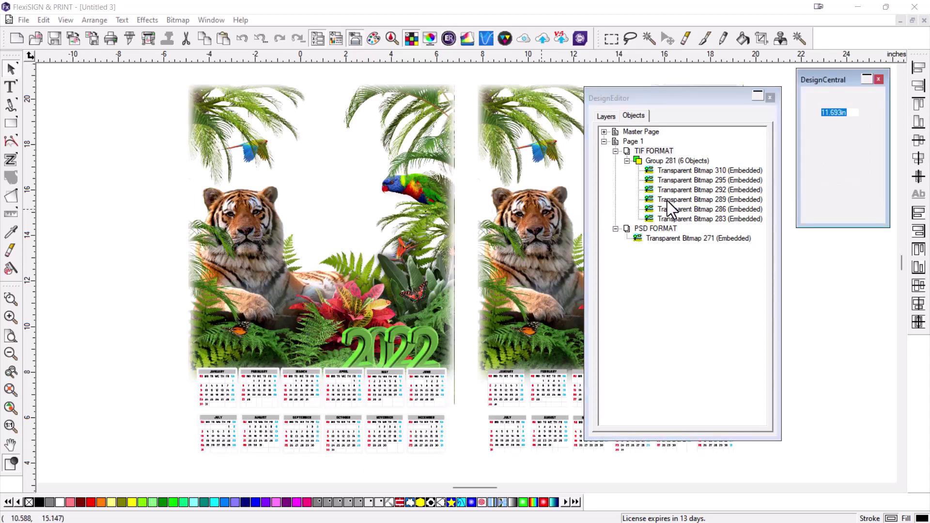
click(667, 201)
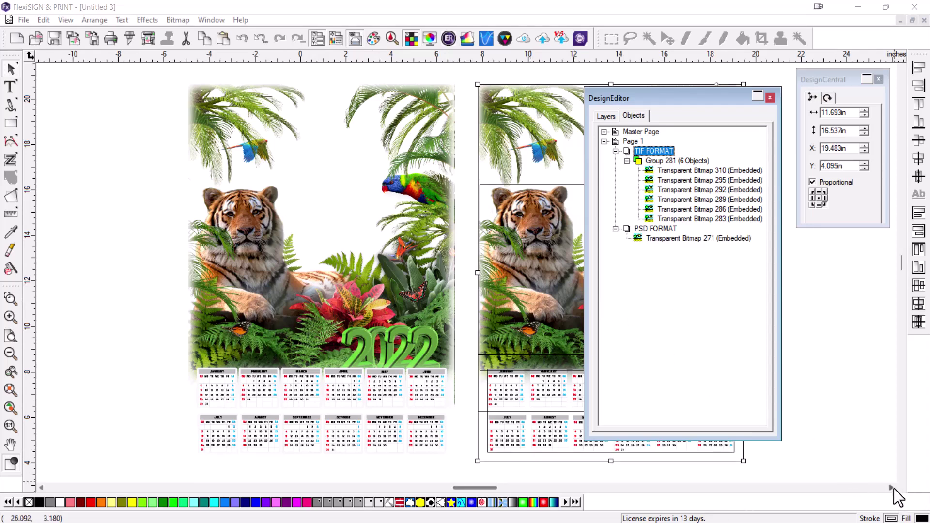
- Import the cal_tiger calendar from Downloads for the PDF comparison and place it to the right of the TIFF calendar
click(893, 488)
drag(888, 486, 889, 486)
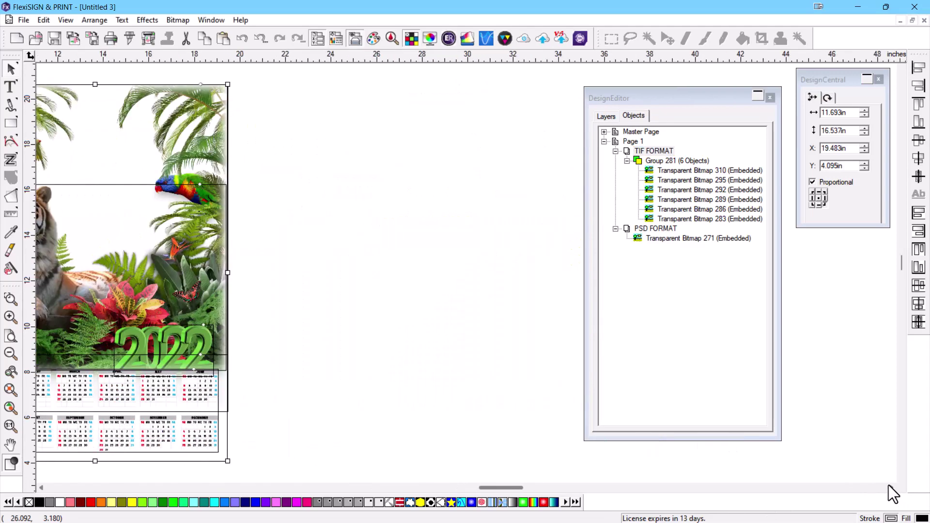
click(287, 138)
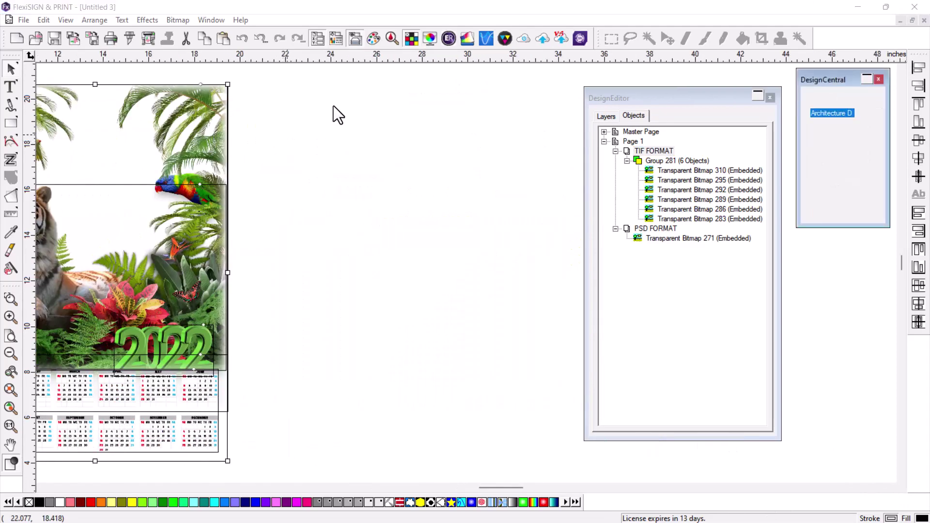
click(25, 18)
click(48, 140)
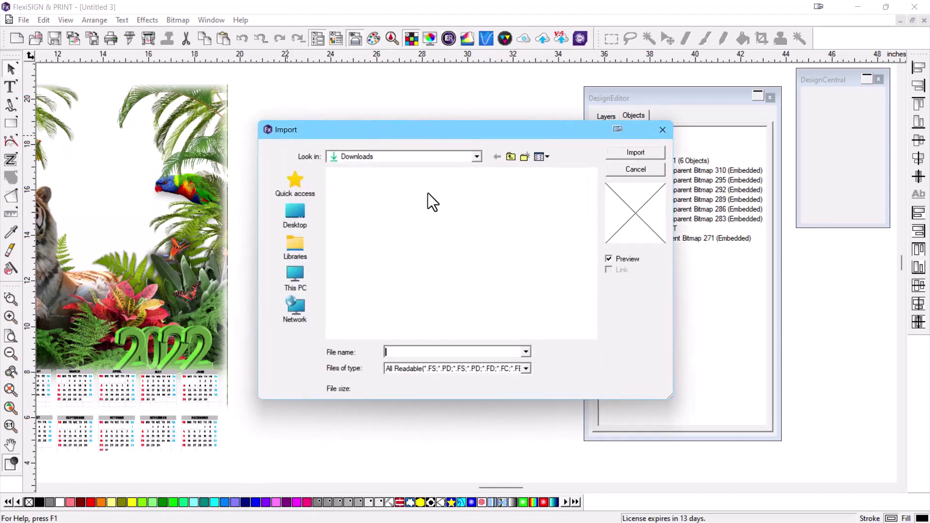
click(485, 206)
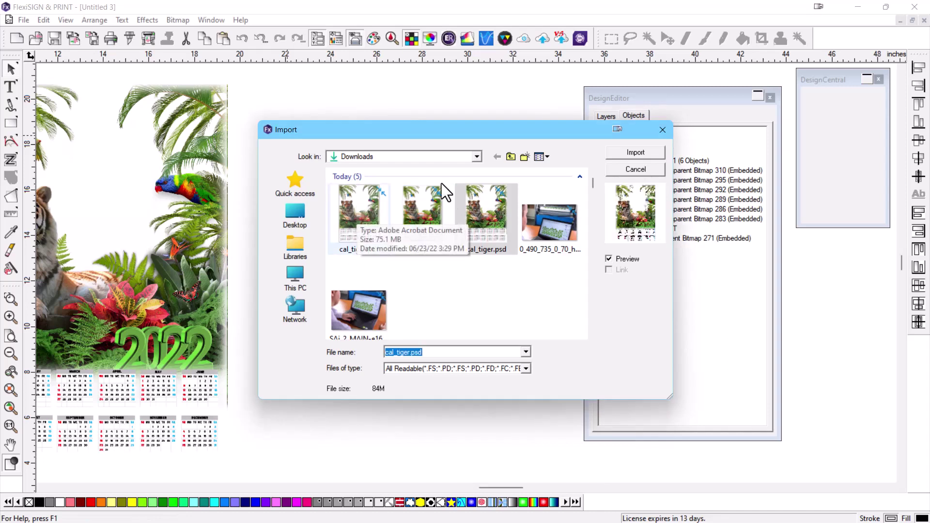
click(625, 149)
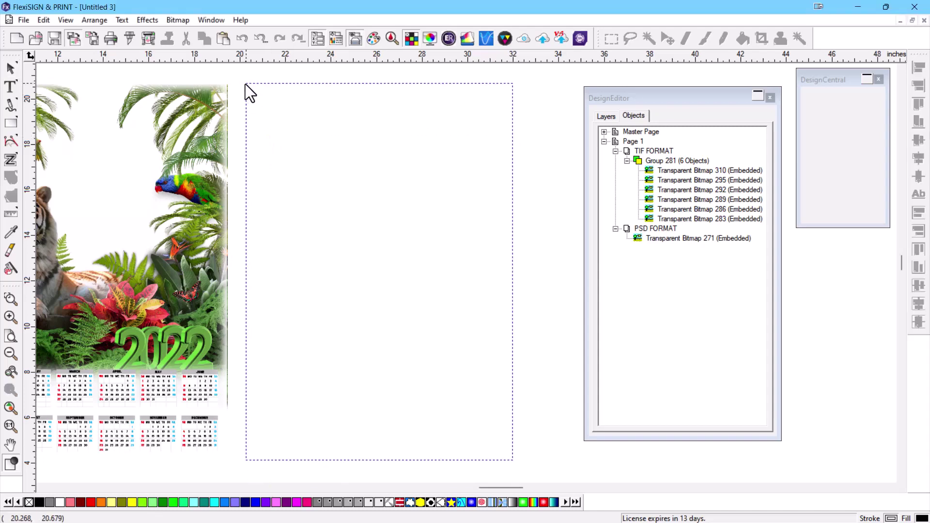
click(245, 83)
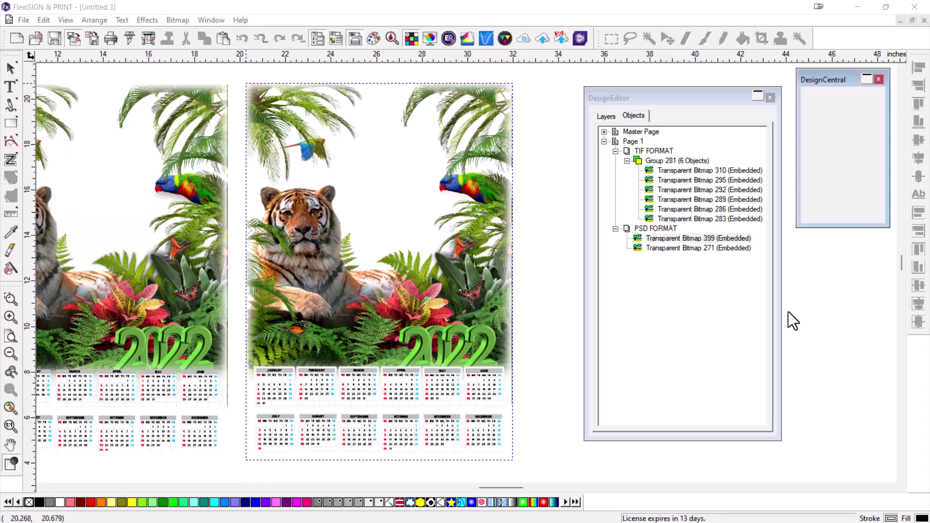
- Compare the objects in the PSD FORMAT layer and select the newly imported calendar bitmap
click(638, 236)
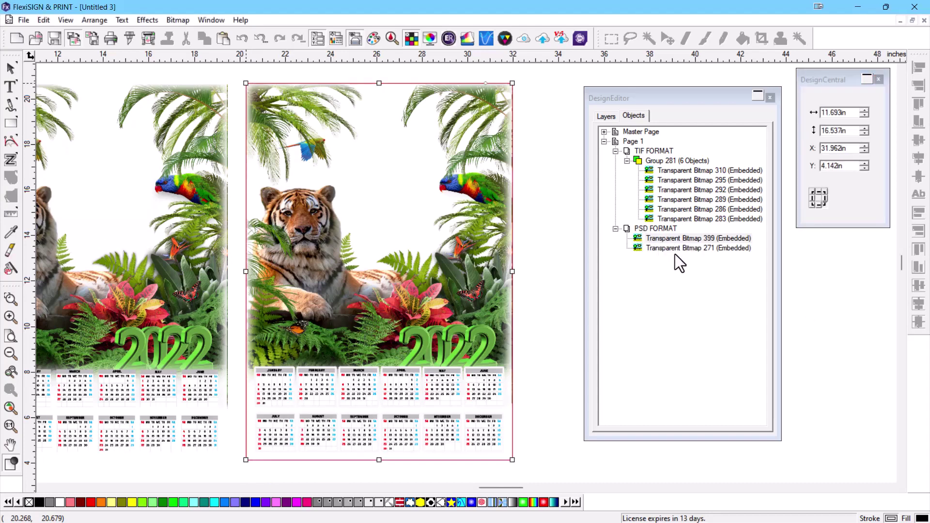
click(645, 225)
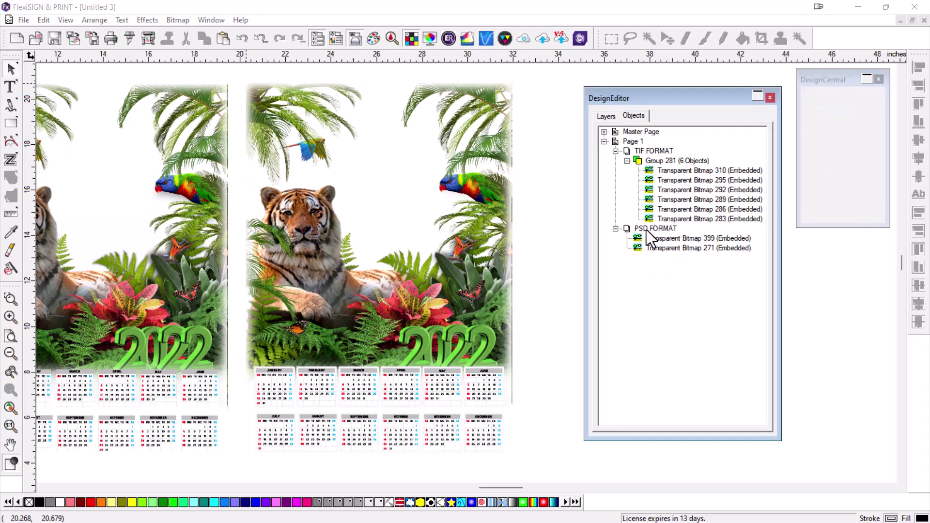
click(655, 230)
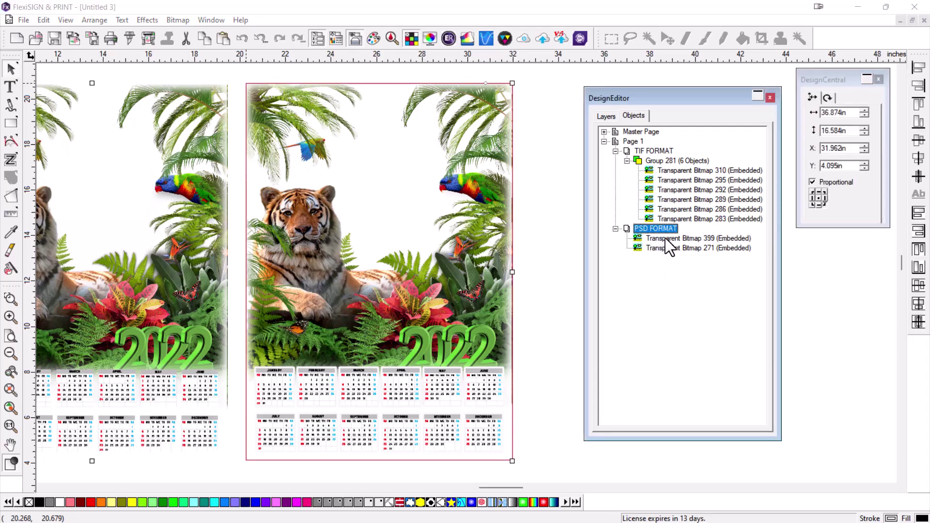
click(665, 238)
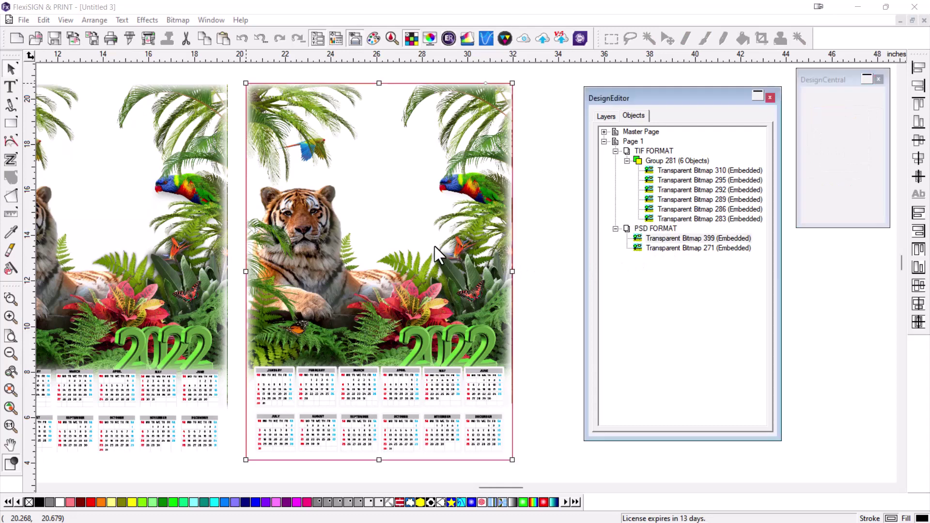
- Add a new layer above PSD FORMAT and delete the surplus Layer 2
click(606, 118)
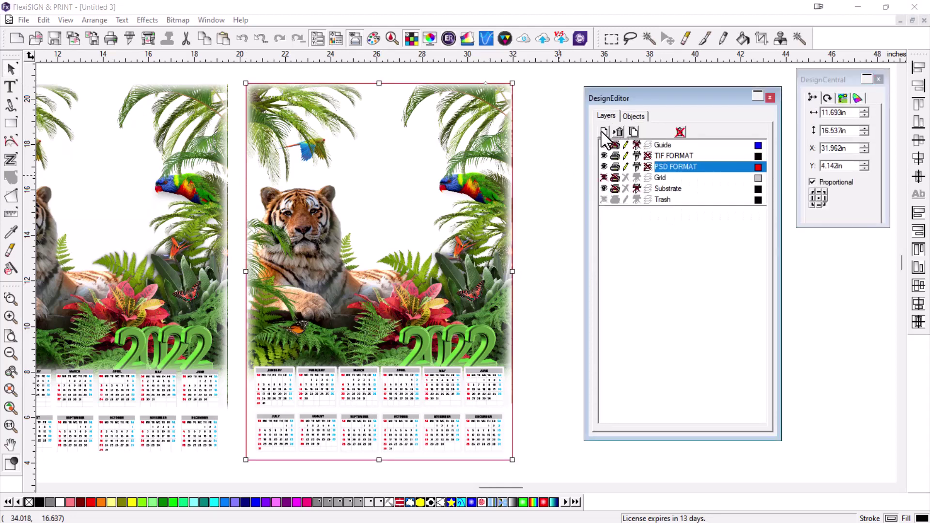
click(603, 131)
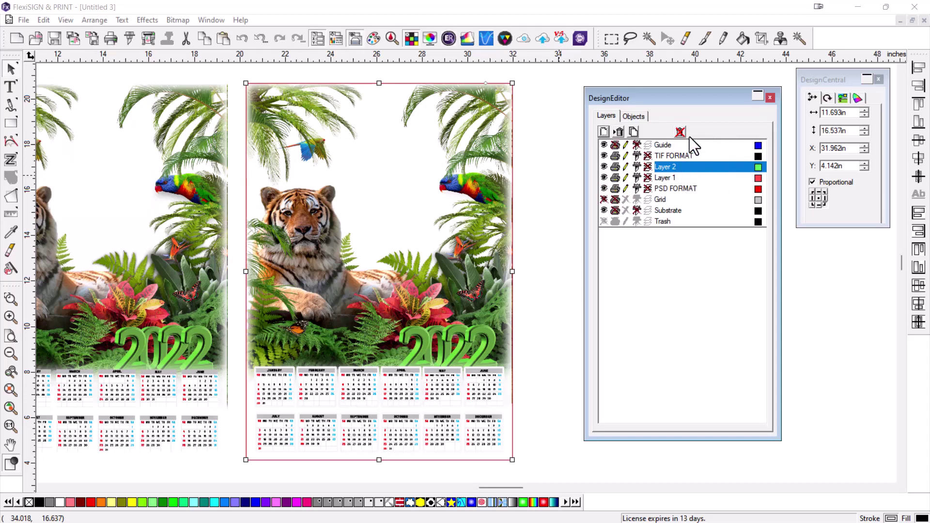
click(681, 134)
click(664, 178)
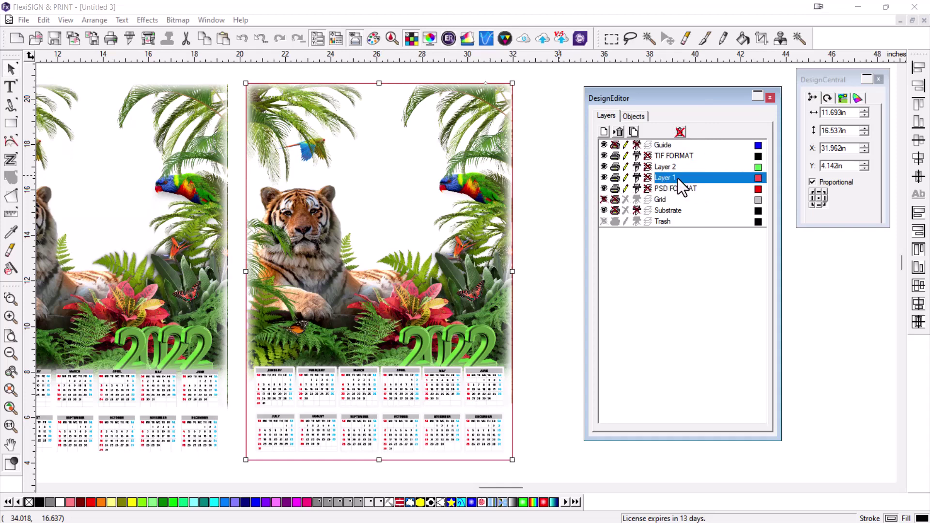
click(673, 167)
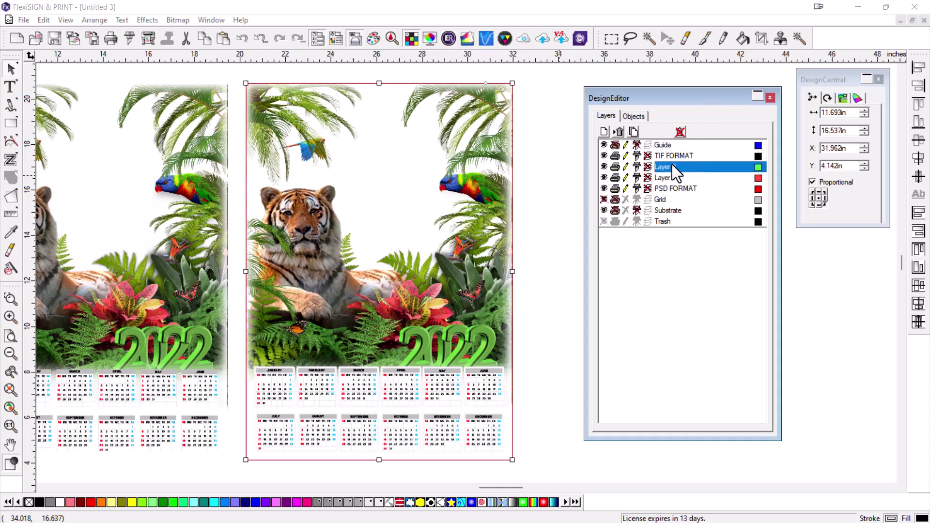
click(618, 132)
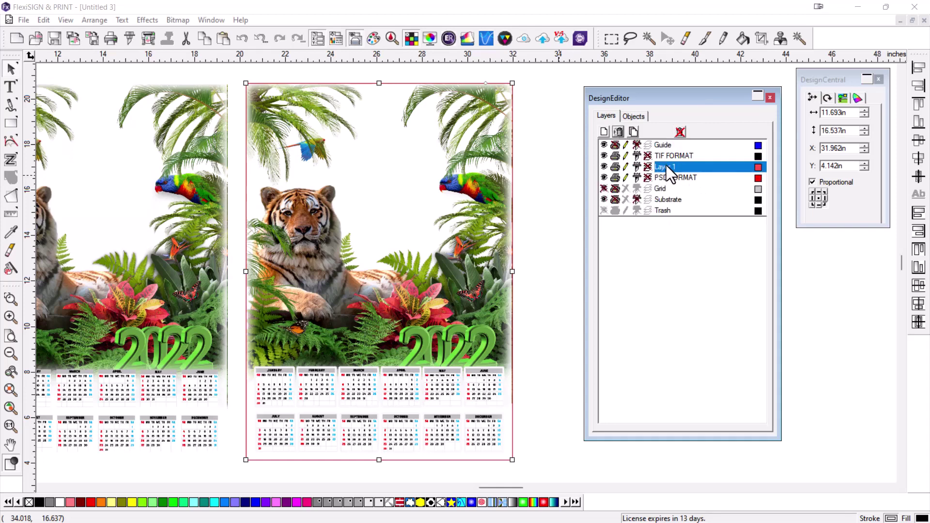
- Rename Layer 1 to PDF FORMAT
double_click(668, 166)
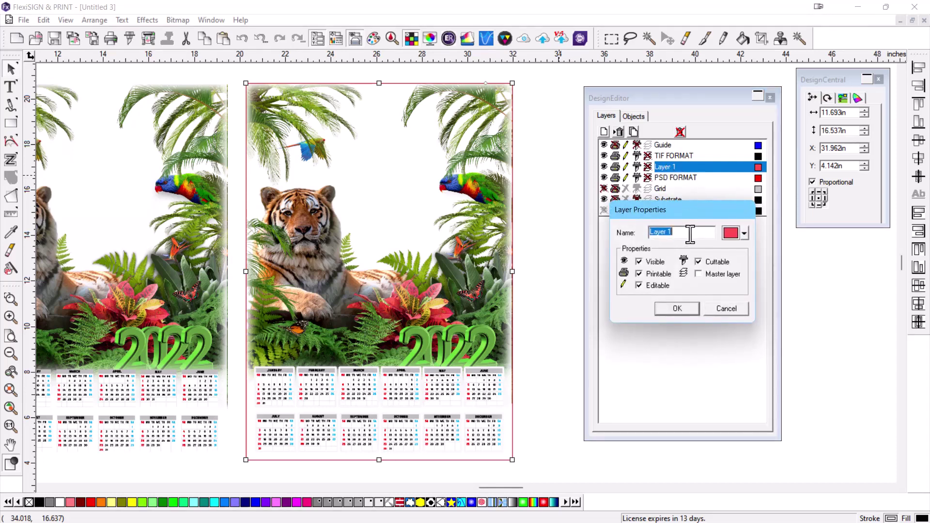
text(PDF FORMAT)
click(682, 306)
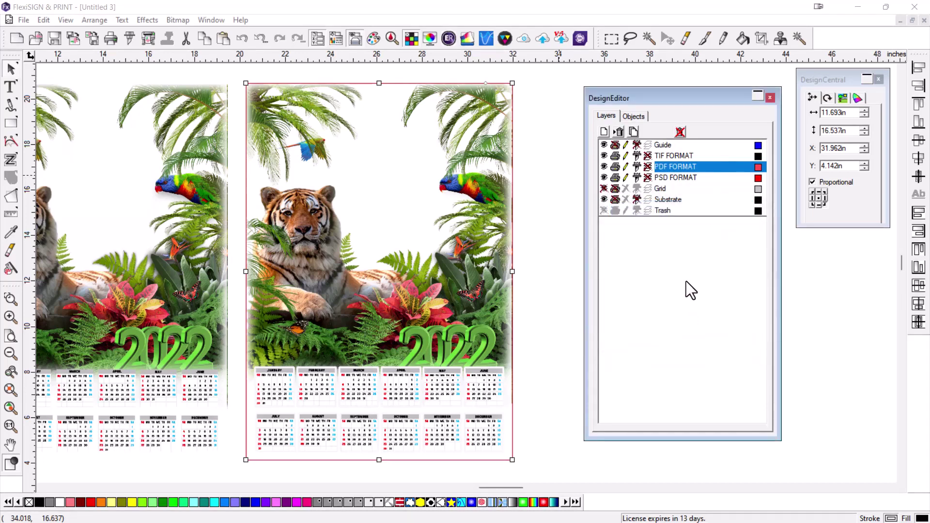
- Move the newly imported calendar bitmap from the PSD FORMAT layer into the PDF FORMAT layer
click(634, 116)
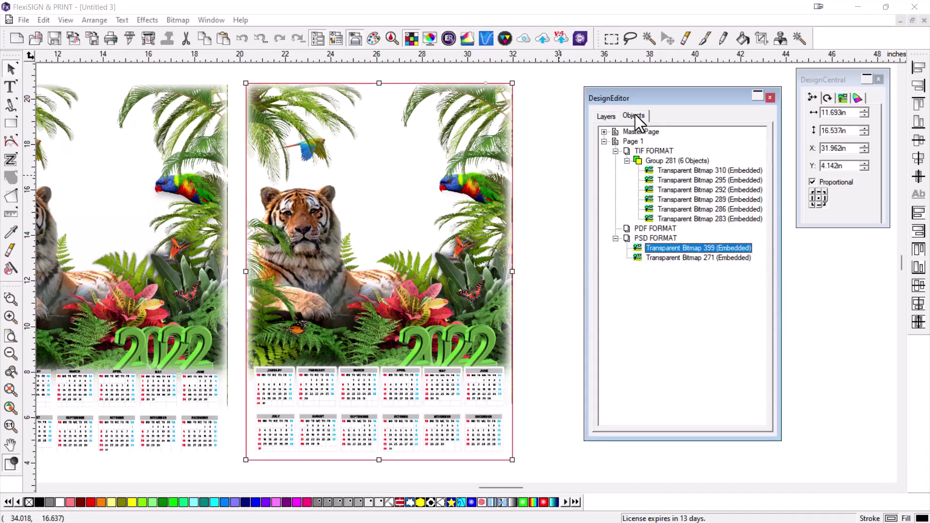
click(366, 221)
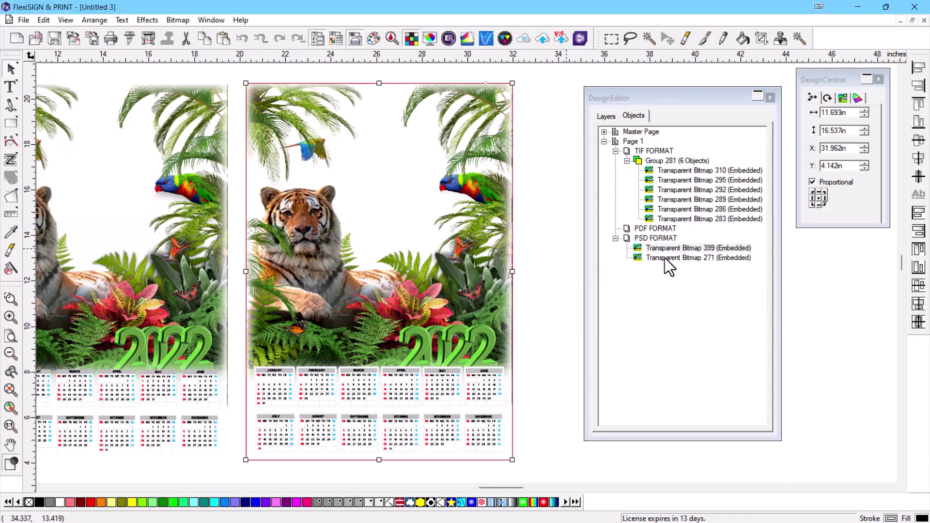
click(654, 245)
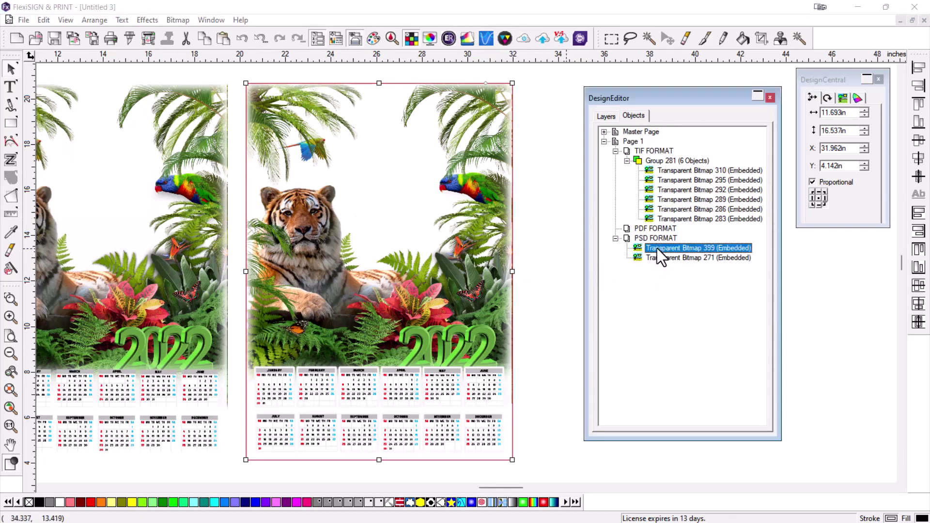
key(Escape)
click(645, 228)
drag(645, 229, 648, 228)
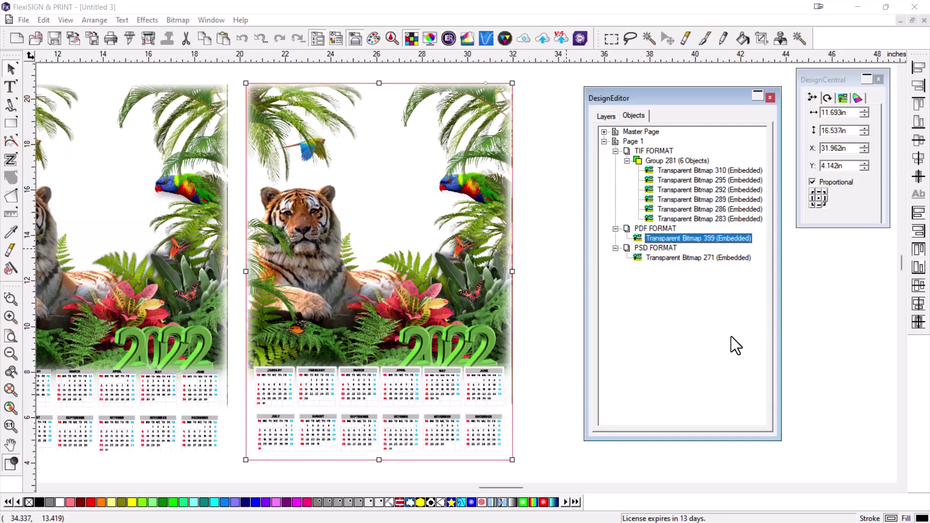
- Draw a black rectangle about 36.25 in wide and 1.38 in high spanning the area above all three calendars
click(8, 410)
click(9, 410)
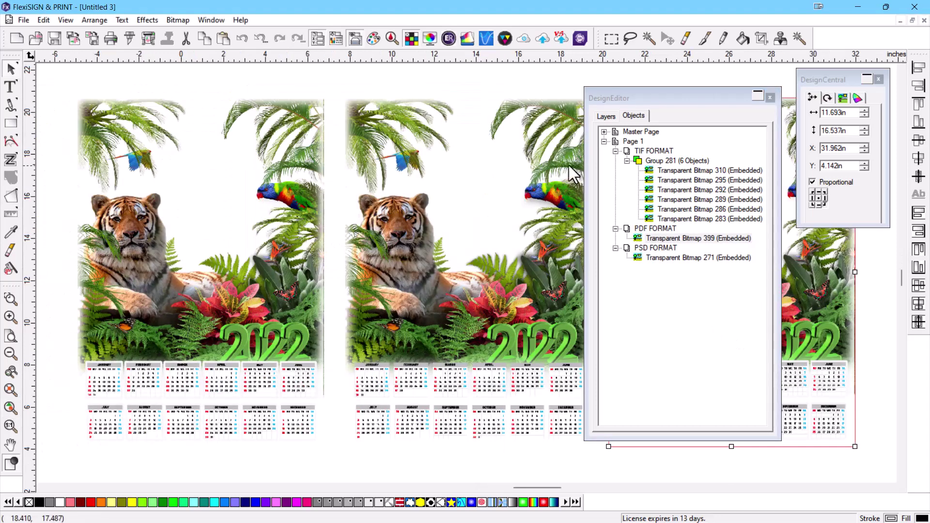
drag(692, 95, 141, 258)
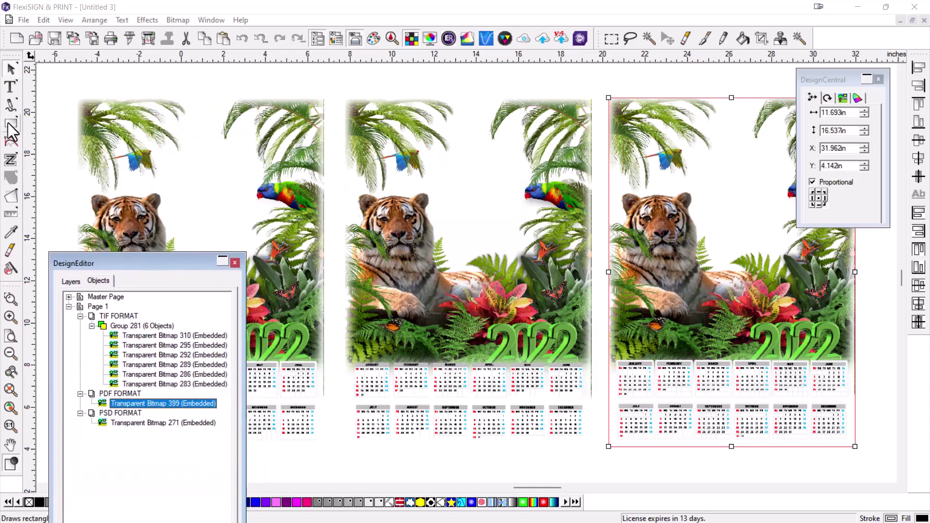
click(76, 73)
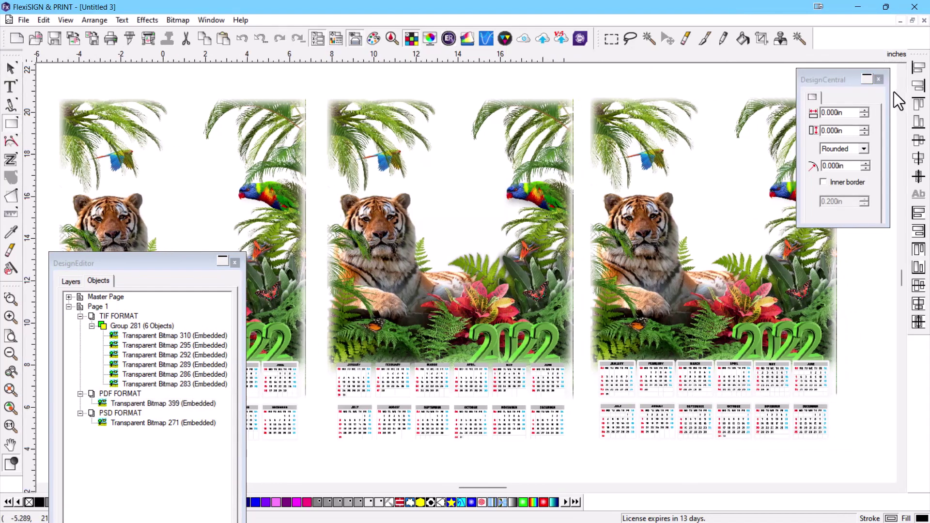
drag(51, 71, 819, 101)
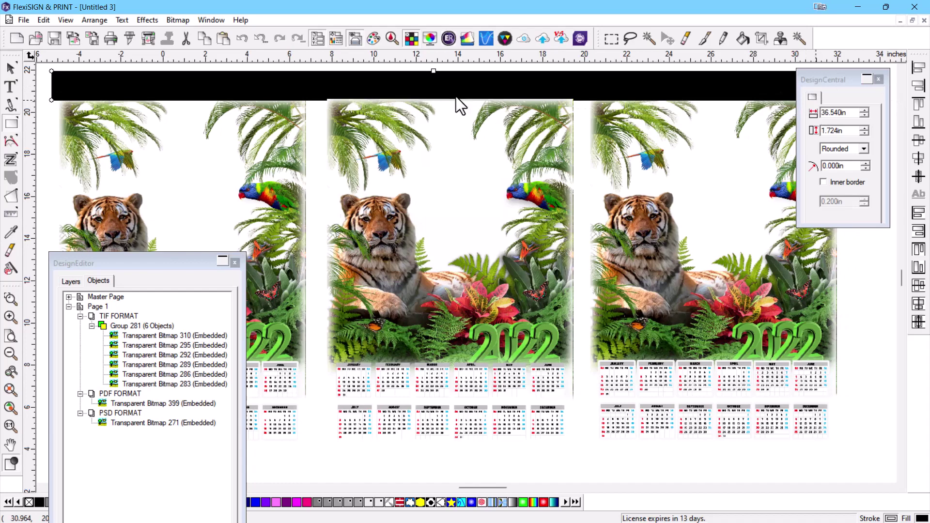
- Send the black rectangle to the back of its layer and move it down across the tigers' heads in all three calendars
right_click(405, 77)
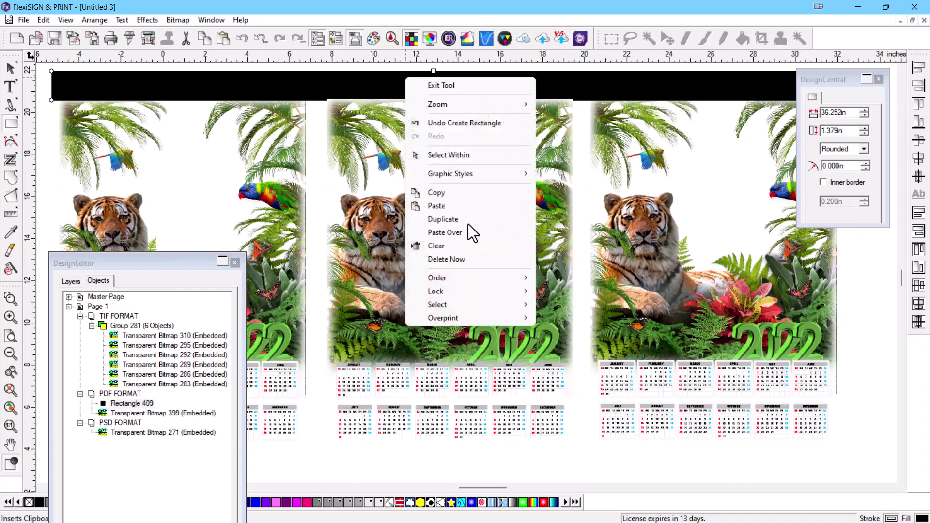
mouse_move(465, 279)
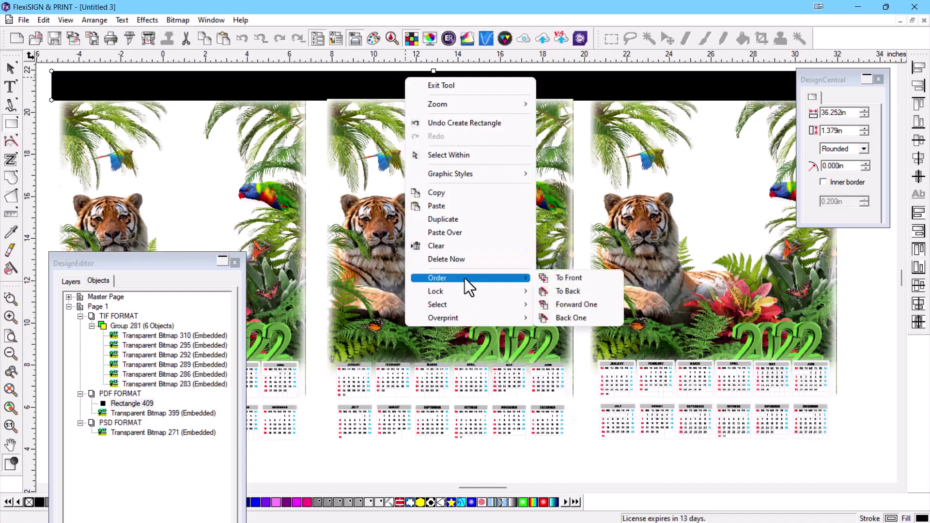
click(551, 291)
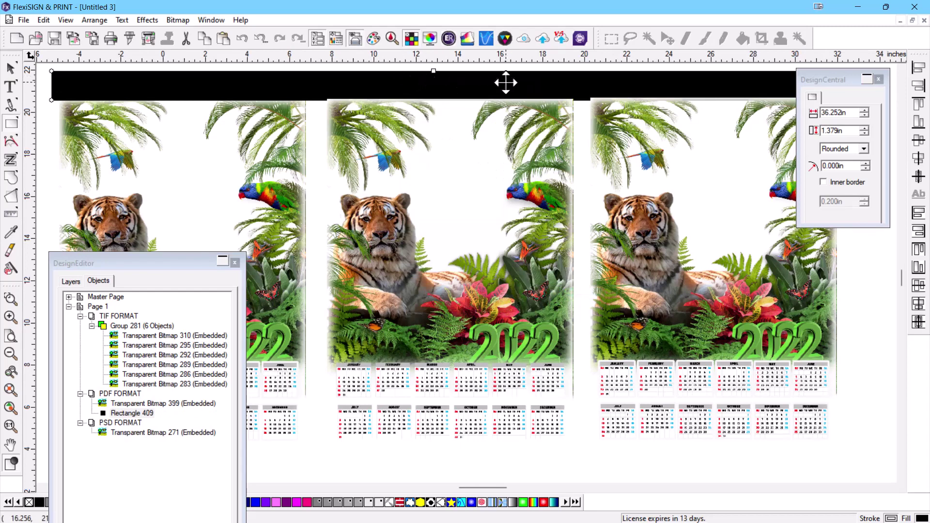
drag(505, 79, 517, 203)
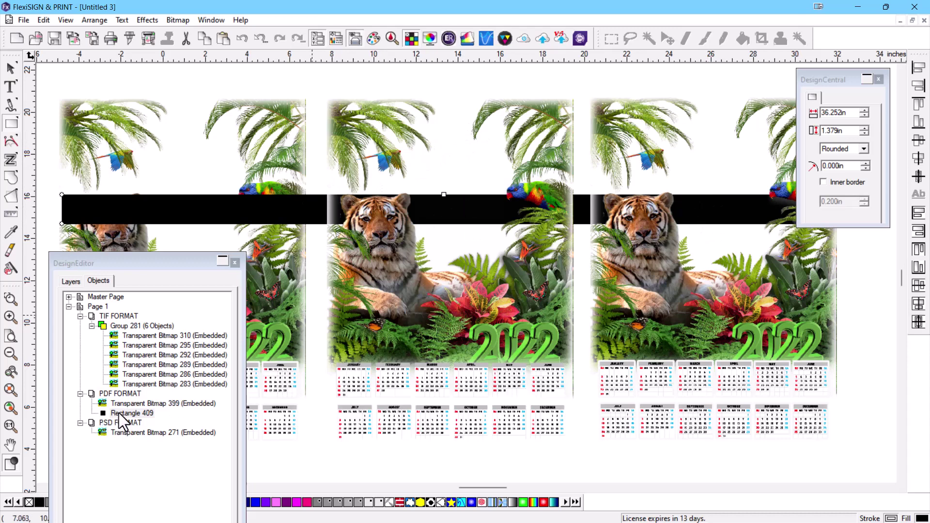
- Move the black rectangle out of the PDF FORMAT layer to below the calendar bitmap in the PSD FORMAT layer
drag(159, 258, 535, 159)
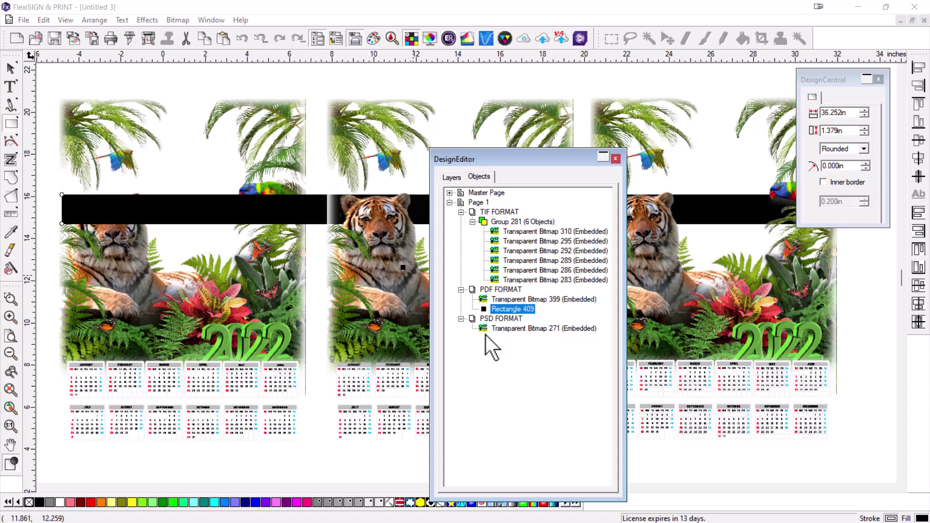
drag(503, 334, 502, 334)
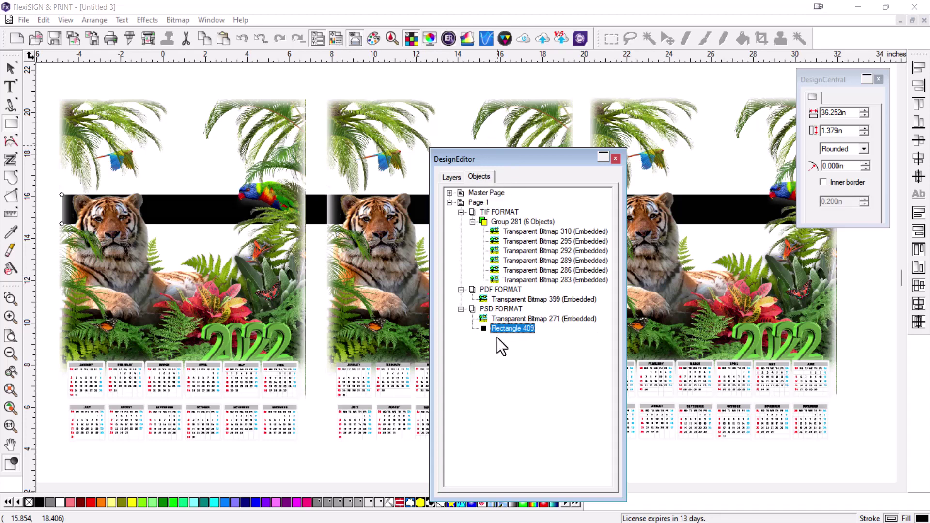
drag(540, 162, 391, 133)
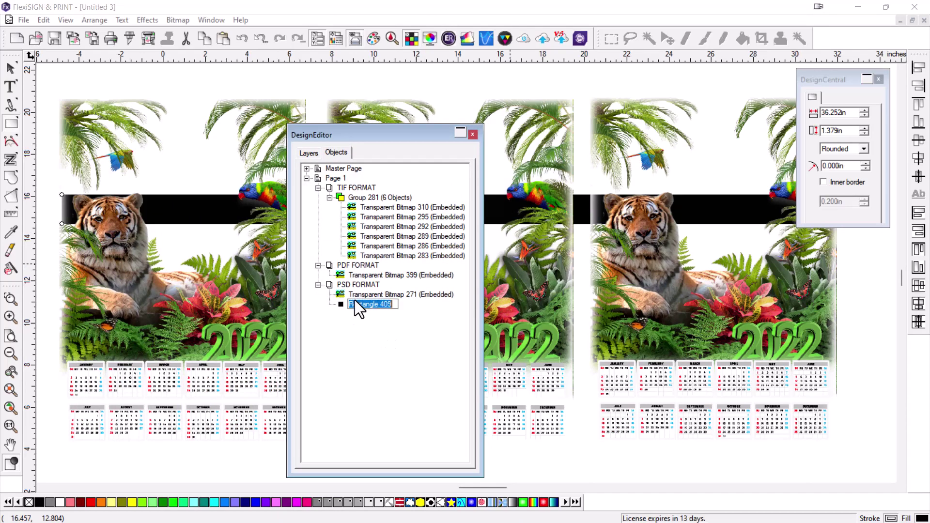
- Delete the black rectangle from the PSD FORMAT layer
key(Delete)
key(ctrl+z)
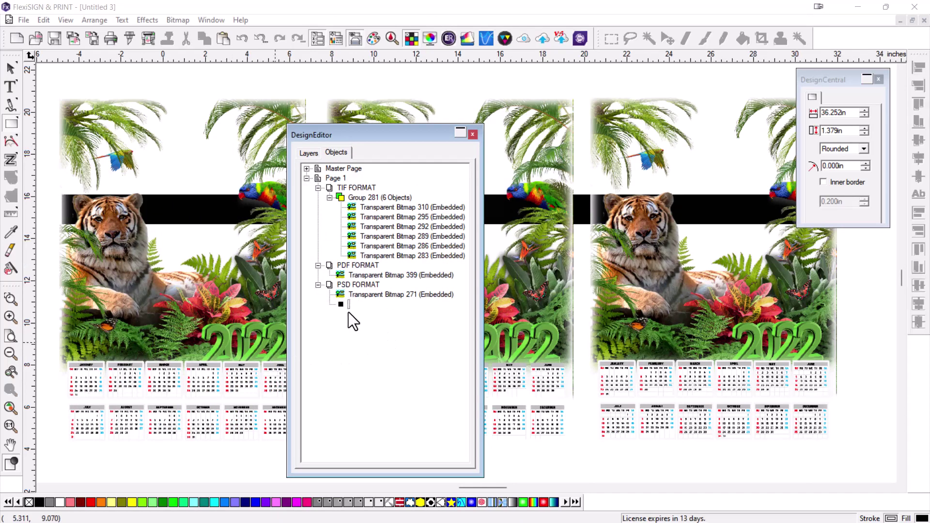
click(341, 304)
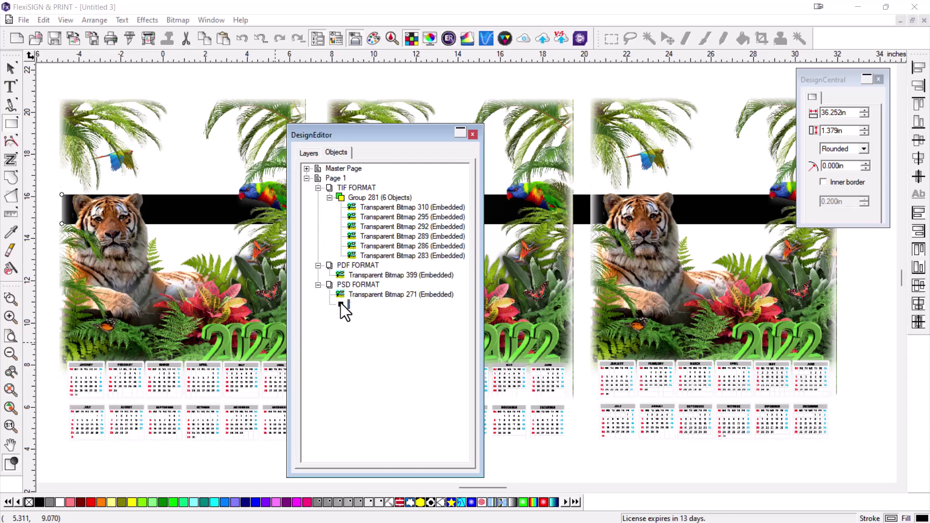
key(Delete)
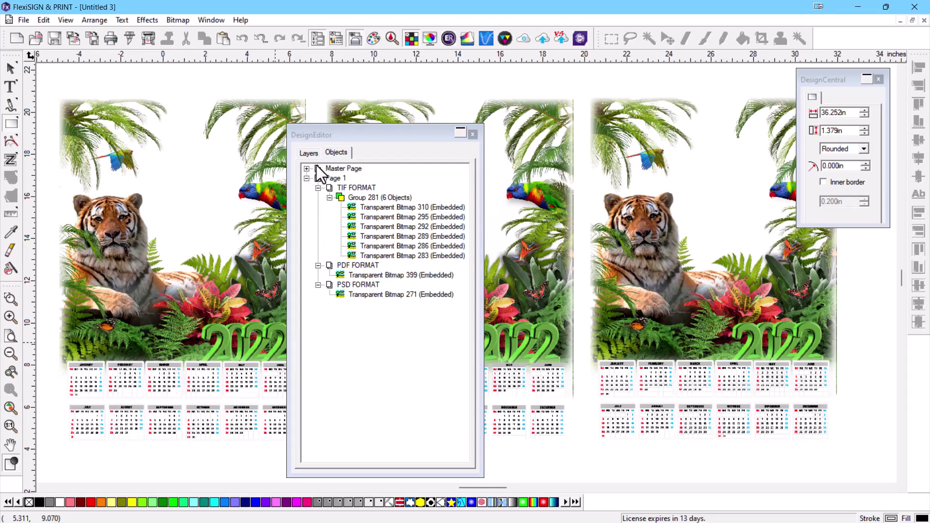
- Hide the PSD FORMAT and PDF FORMAT layers so that only the TIF FORMAT calendar is shown
click(310, 153)
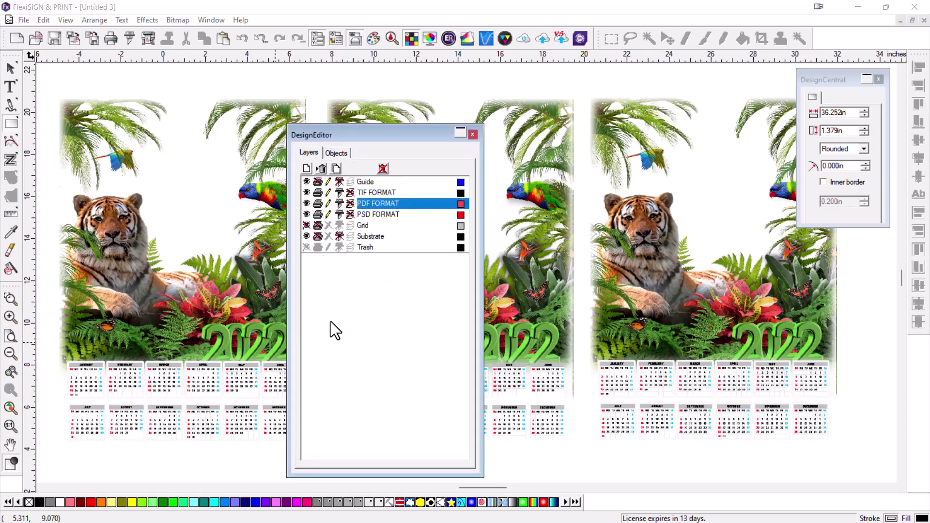
click(307, 214)
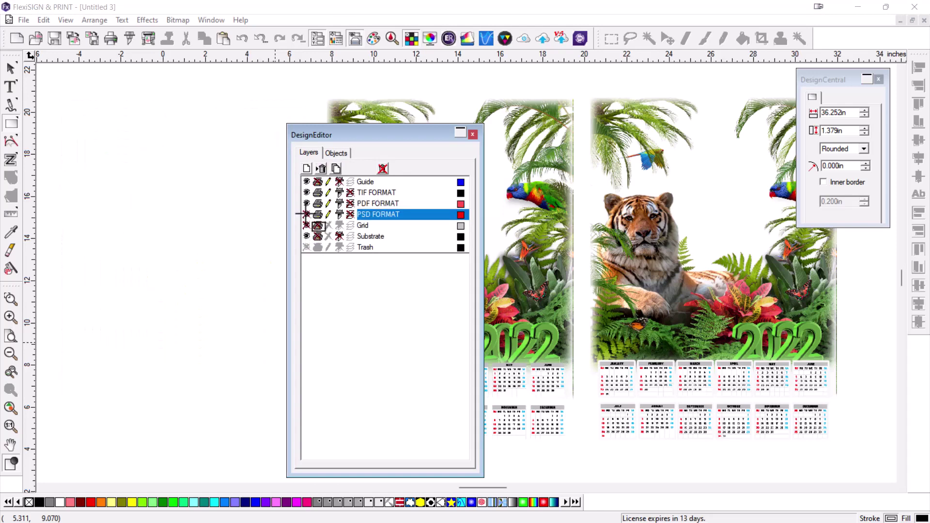
click(306, 203)
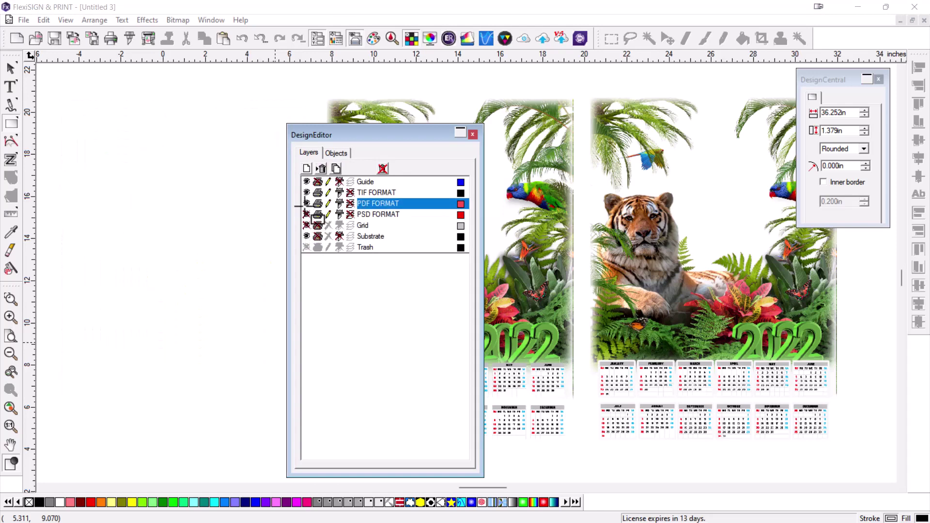
drag(360, 132, 139, 95)
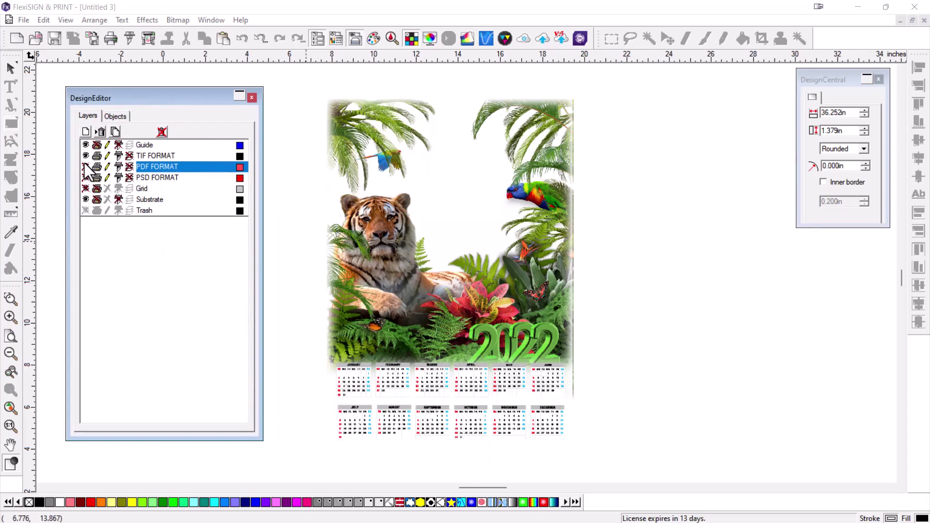
- Make TIF FORMAT the active layer and examine the objects it contains
click(156, 156)
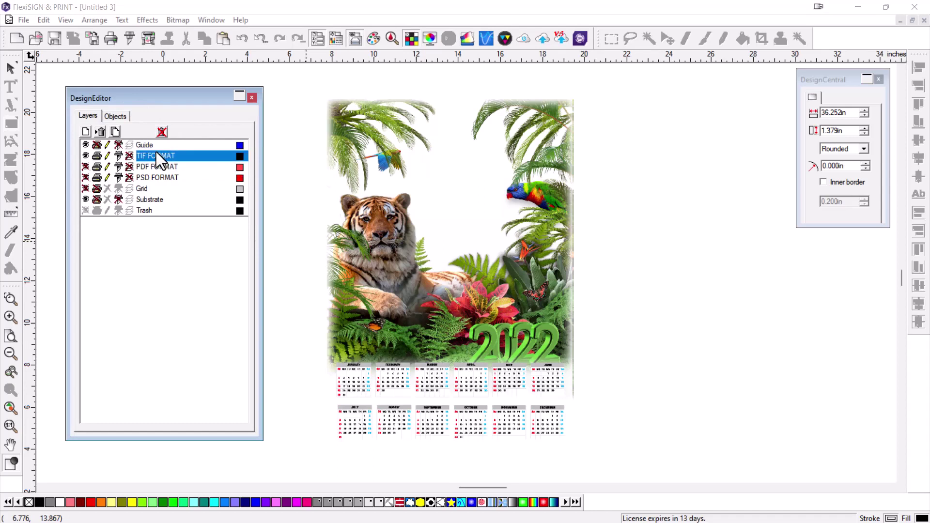
click(116, 116)
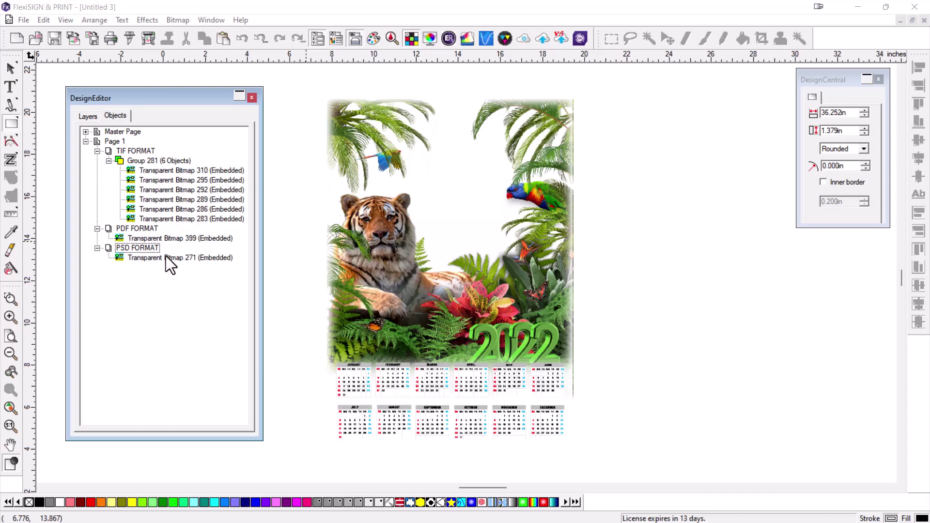
click(134, 151)
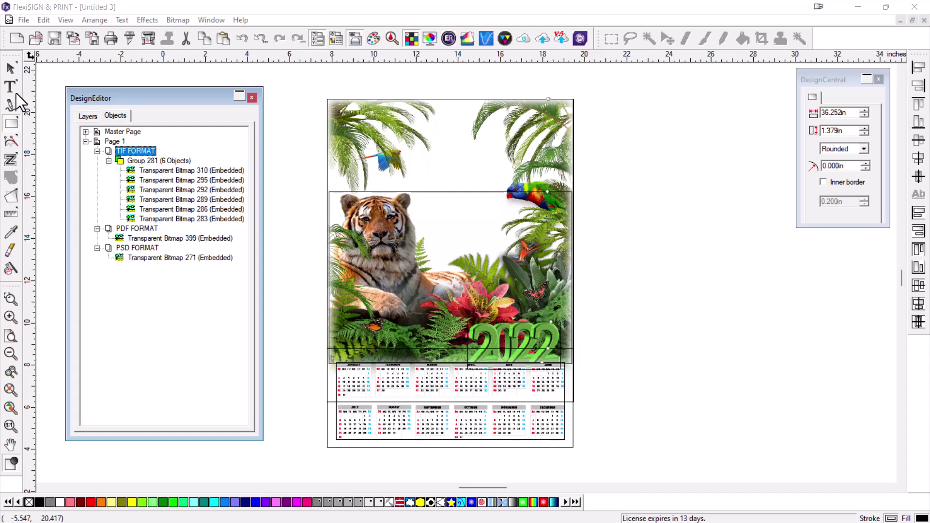
click(87, 117)
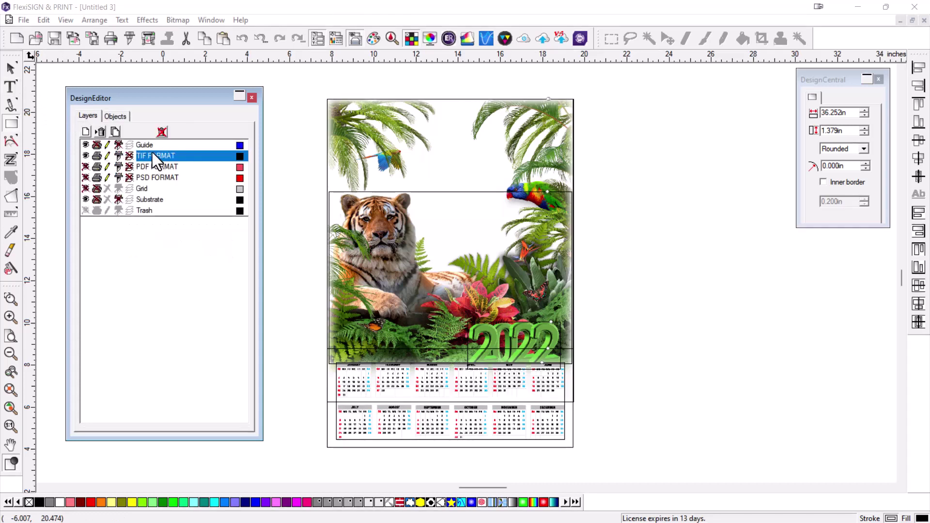
- Add the text MUTOH in the empty area beside the TIF calendar
click(11, 88)
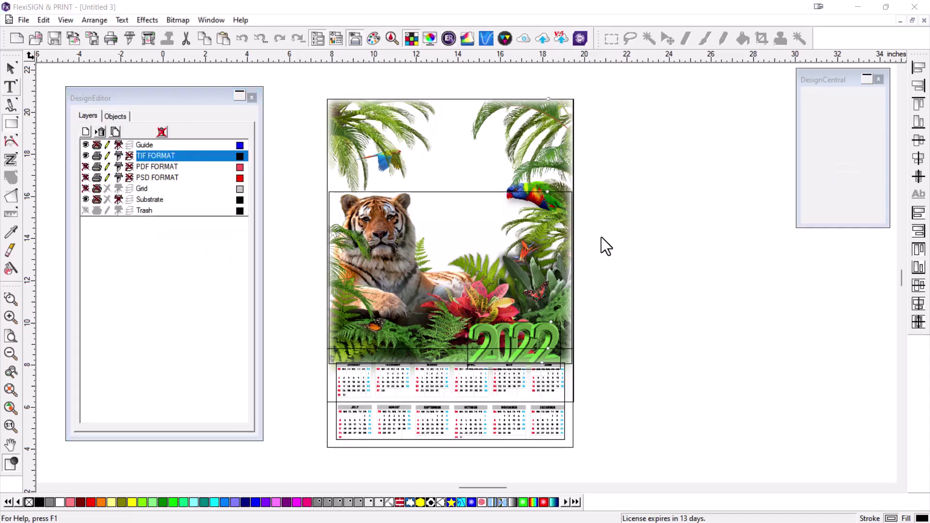
click(595, 234)
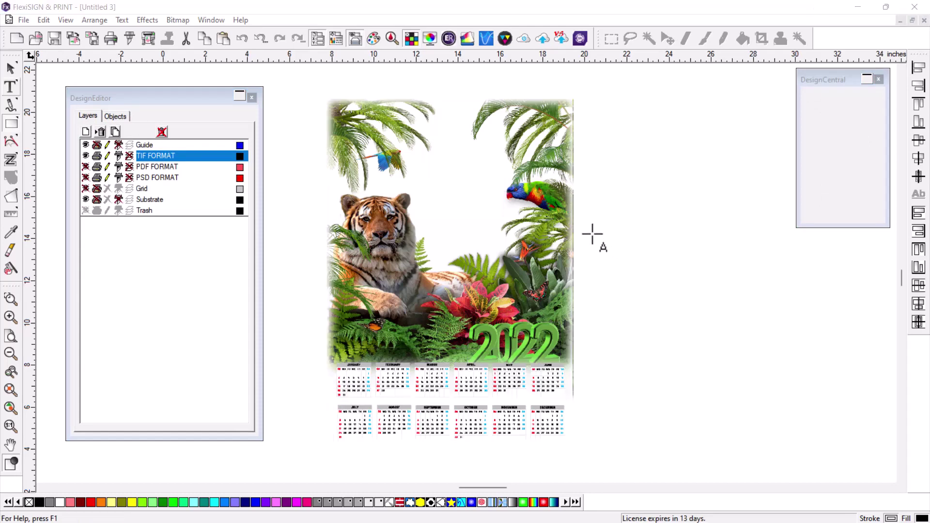
click(592, 234)
text(MUTOH)
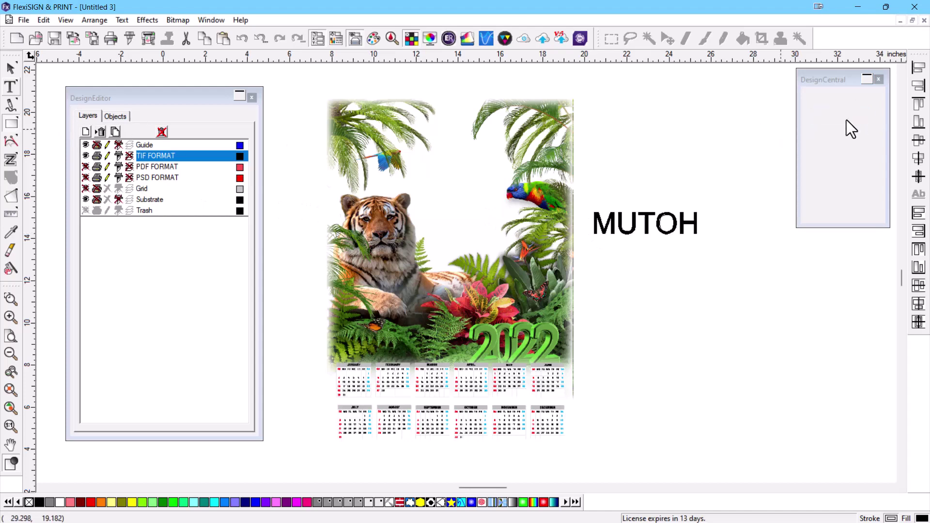
- Set the font of the MUTOH text to Arial Black
click(846, 114)
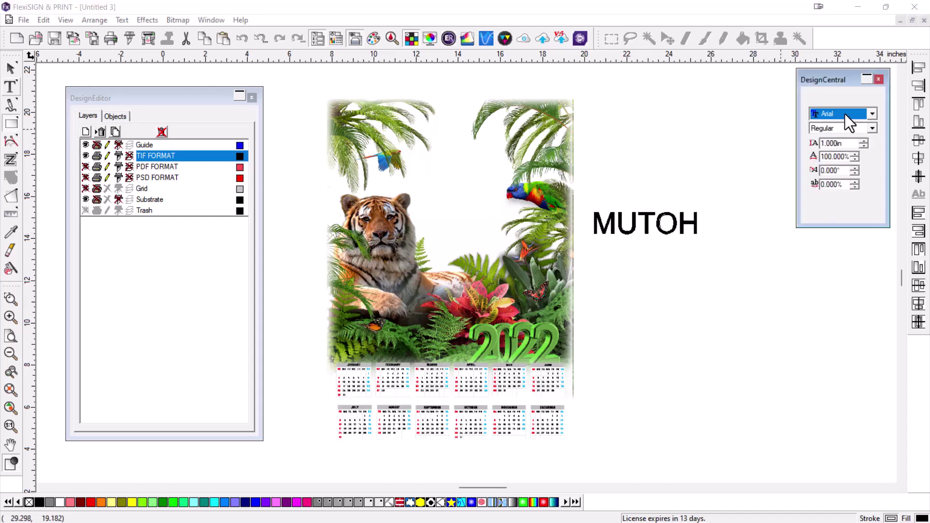
click(873, 114)
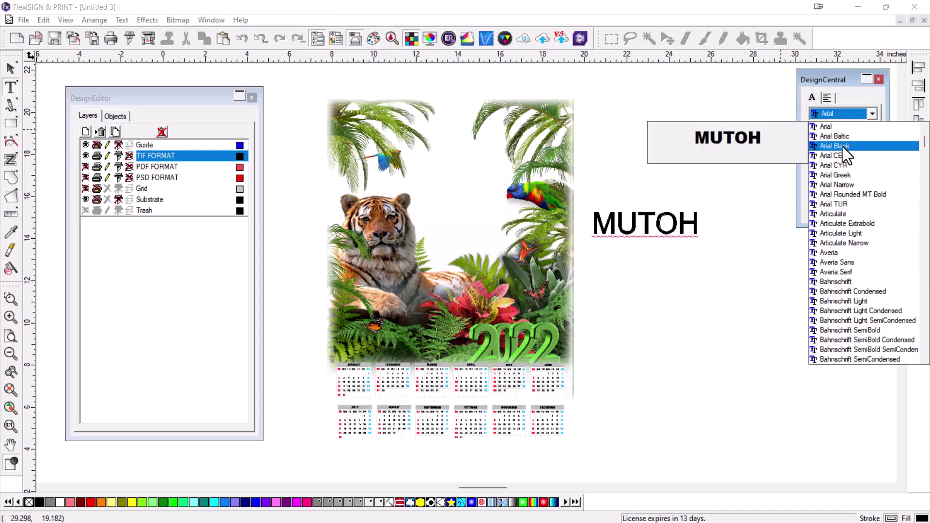
click(842, 146)
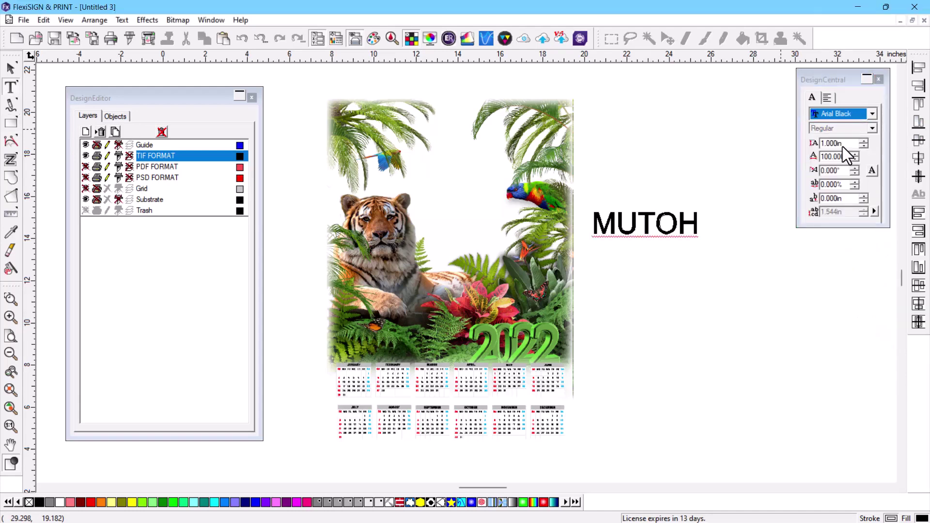
double_click(654, 221)
click(849, 118)
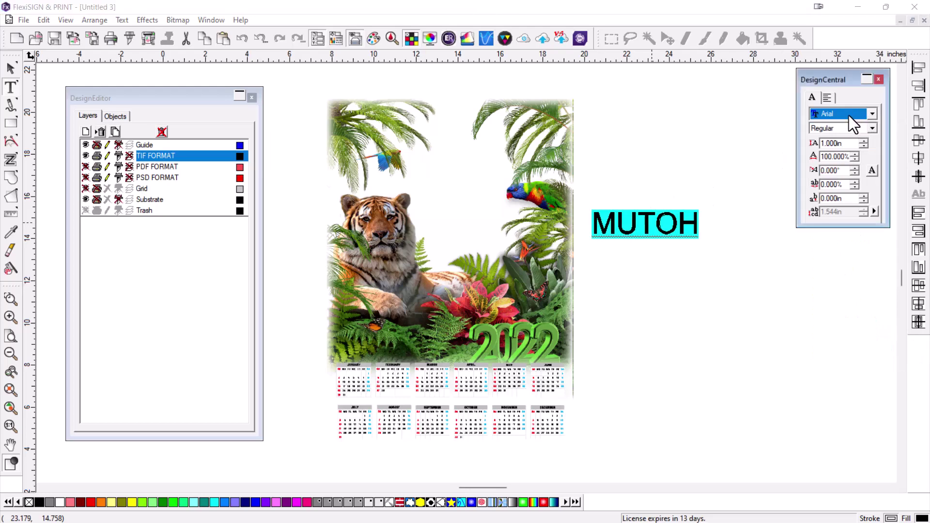
click(849, 117)
click(841, 146)
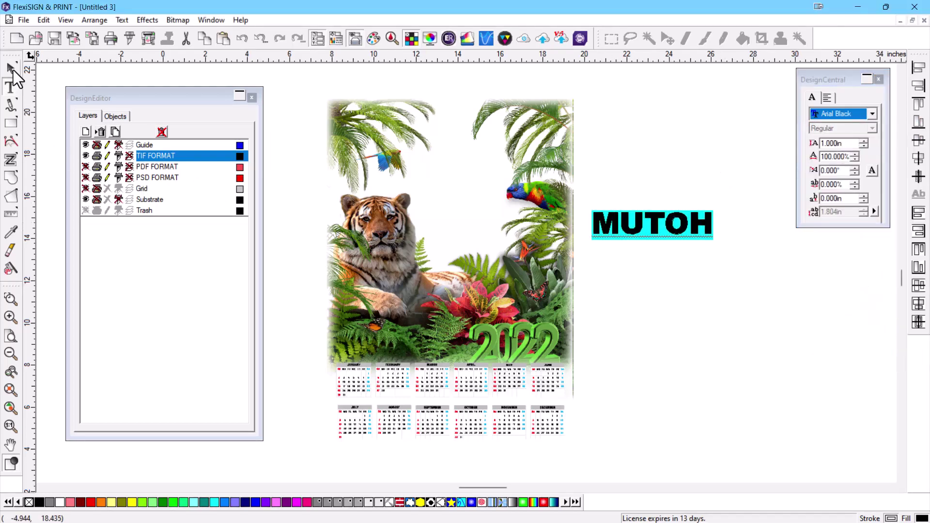
- Move the MUTOH text over the upper part of the TIF calendar and enlarge it to about 8.4 in wide
click(11, 69)
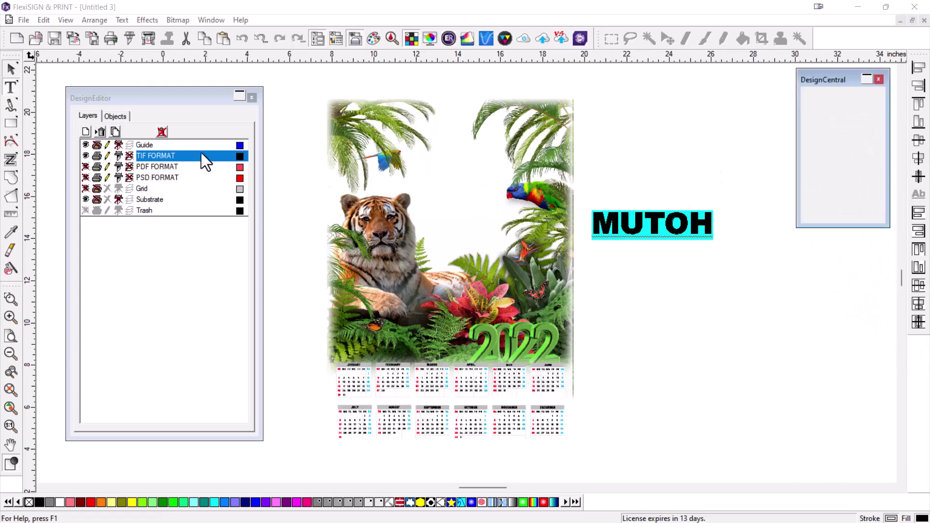
click(636, 229)
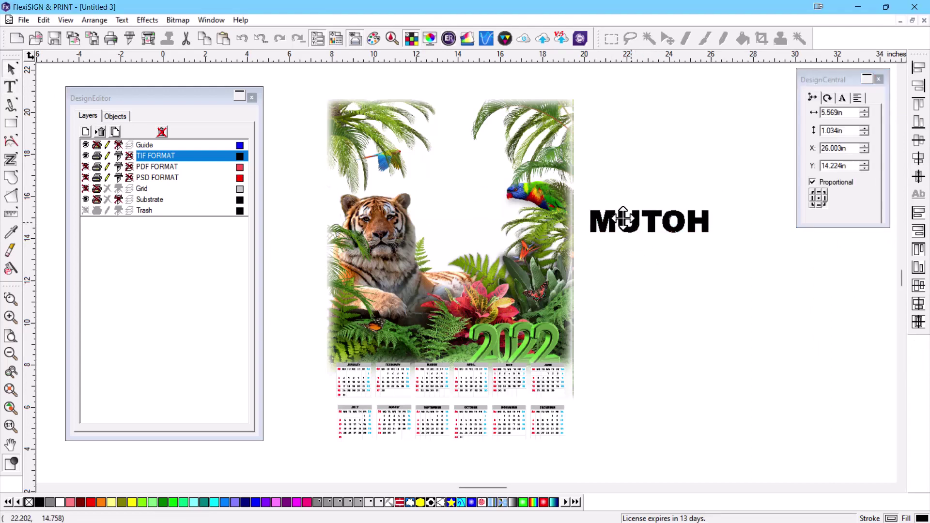
drag(624, 221, 385, 146)
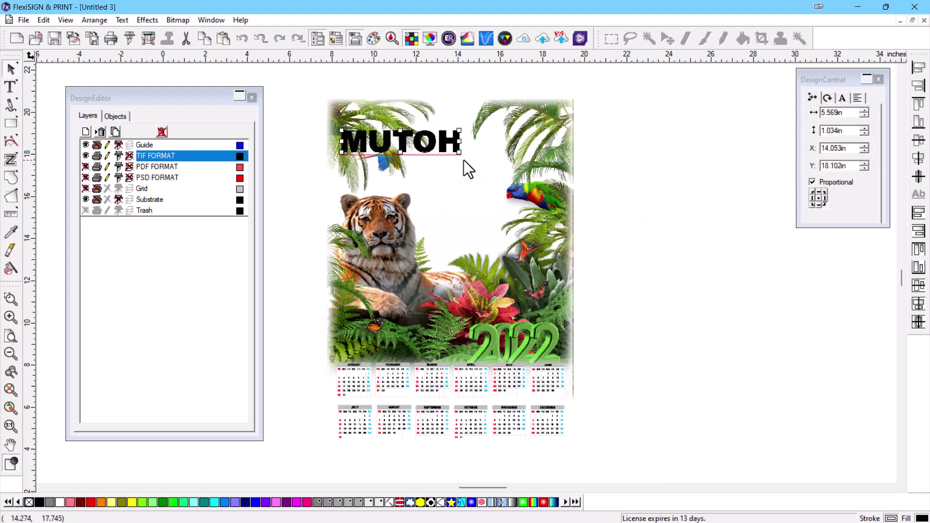
mouse_move(465, 151)
mouse_down()
mouse_move(474, 167)
mouse_move(458, 144)
mouse_up()
- Send the MUTOH text to the back, behind the TIF calendar artwork, and check the overlap
right_click(458, 144)
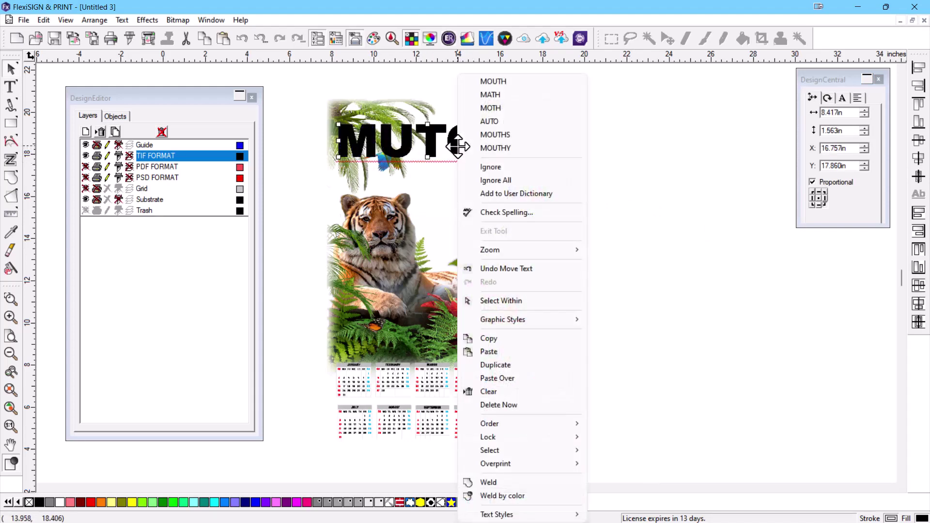
mouse_move(539, 424)
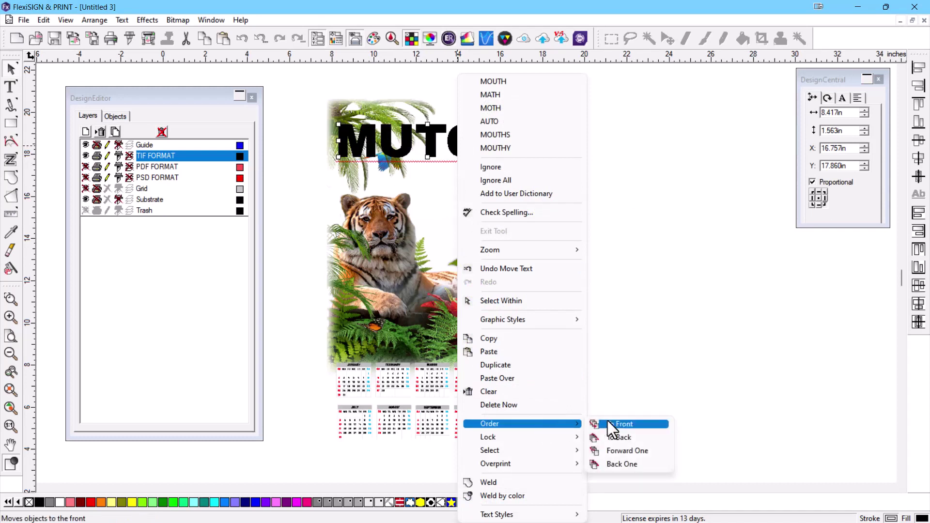
click(641, 434)
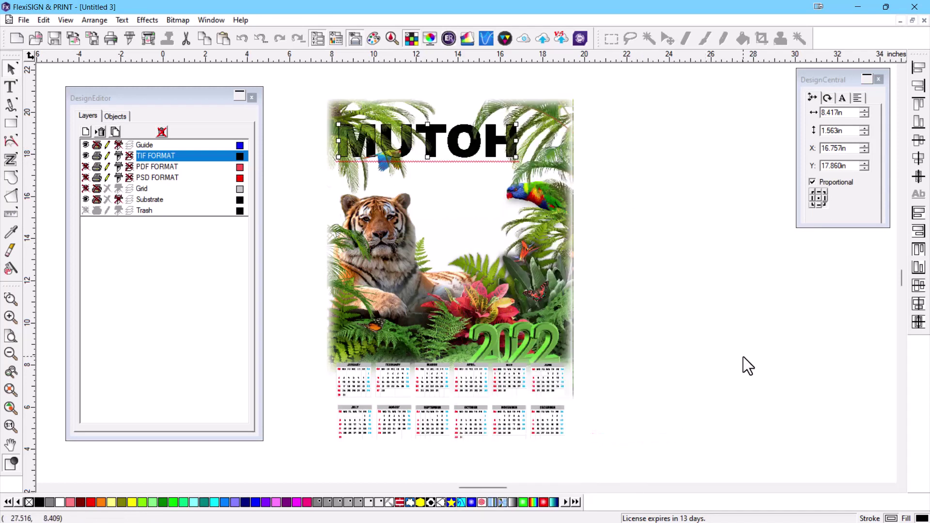
click(716, 267)
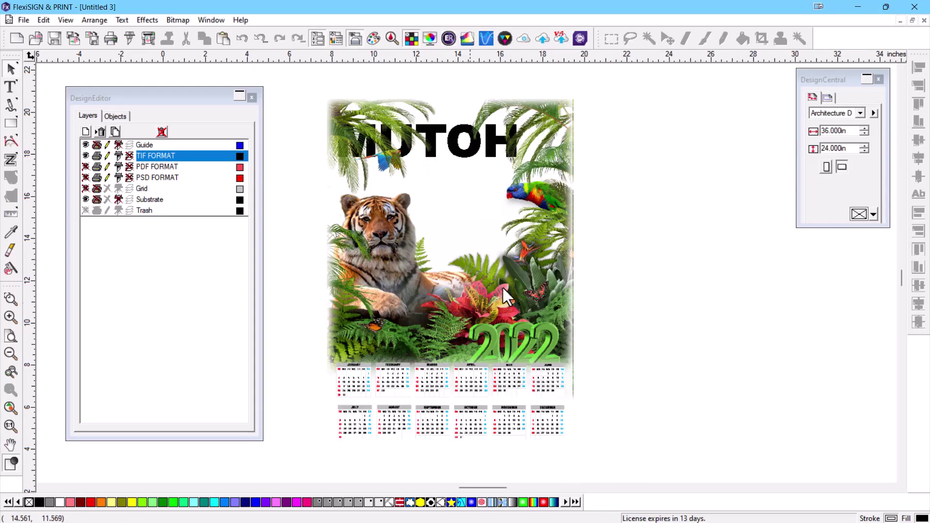
click(366, 134)
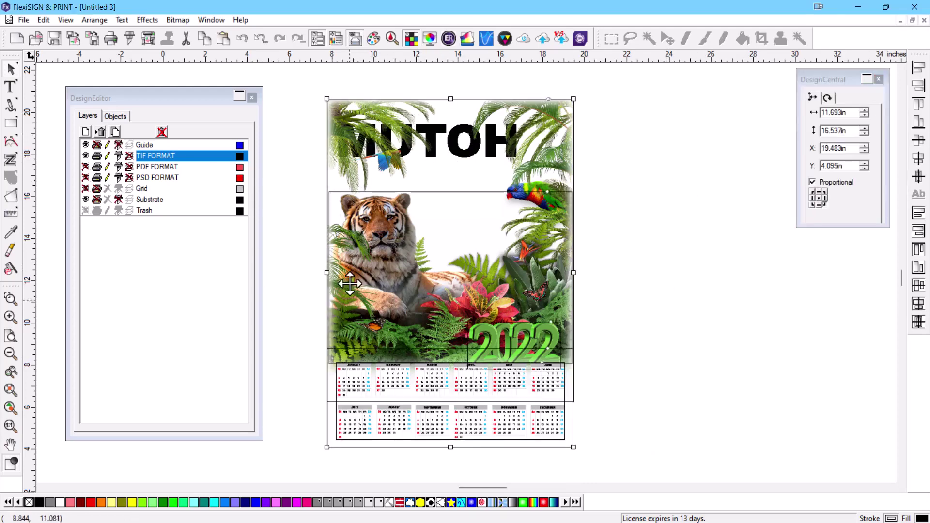
click(645, 231)
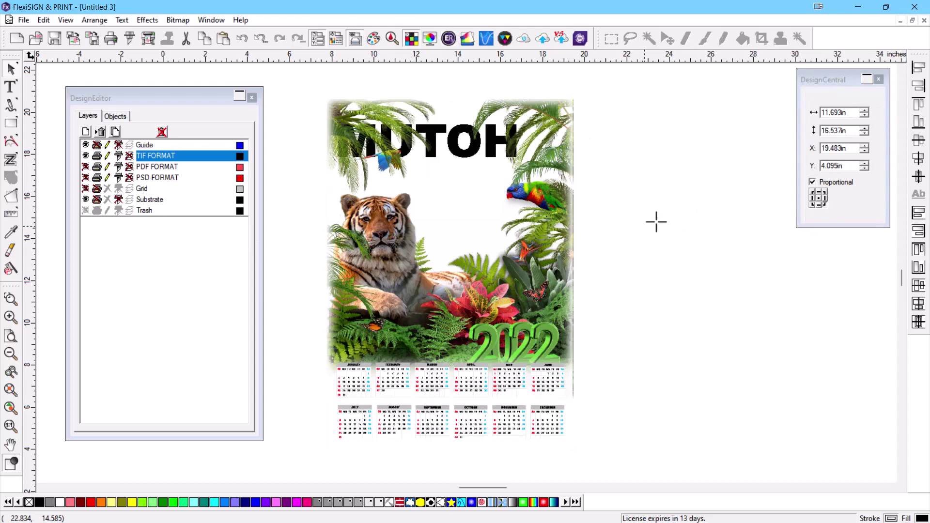
- Select the MUTOH text in the TIF FORMAT object list and fill it with Dark Blue
click(124, 116)
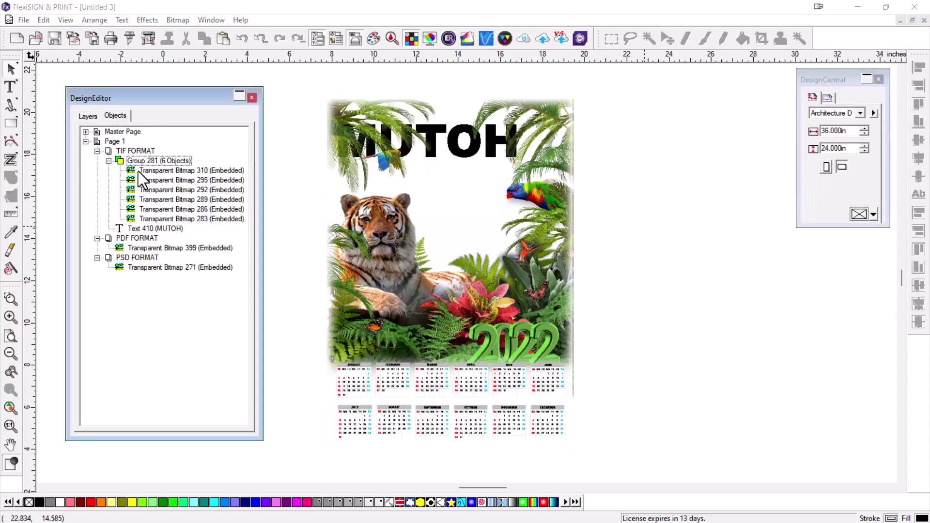
click(166, 228)
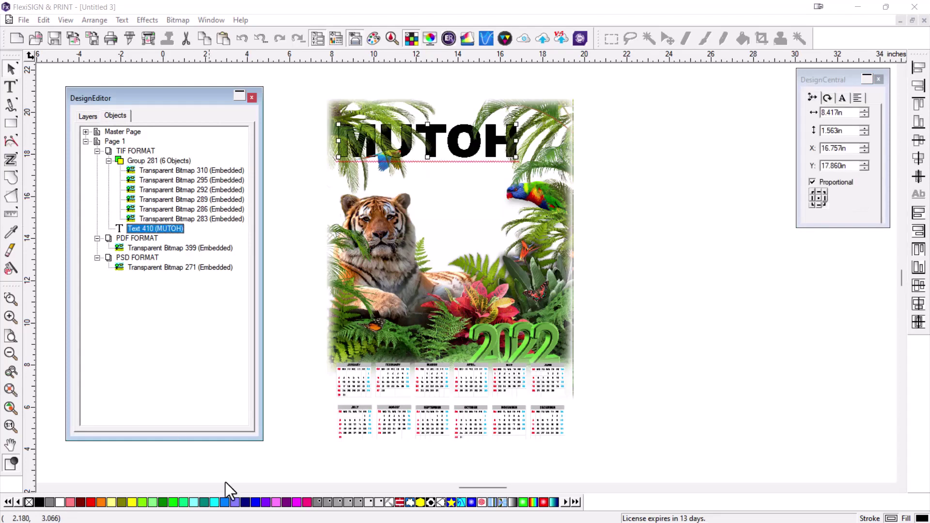
click(245, 502)
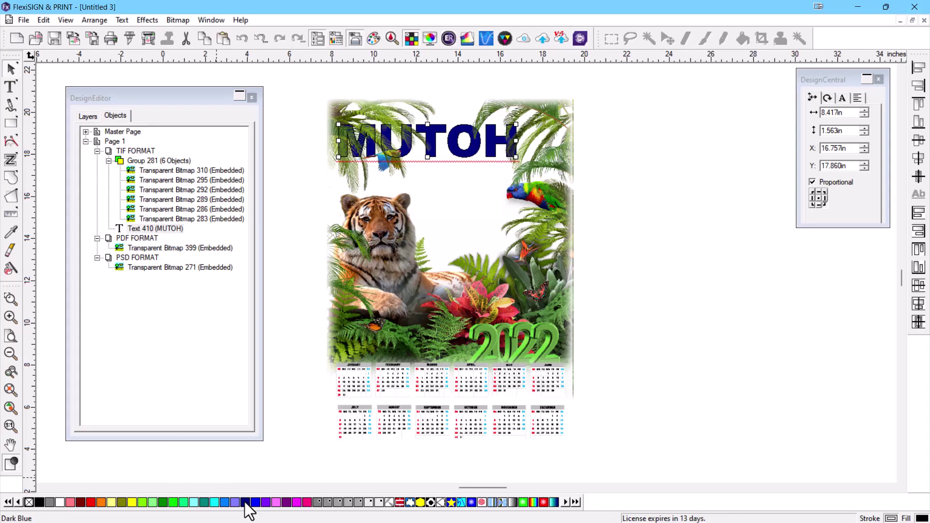
click(668, 275)
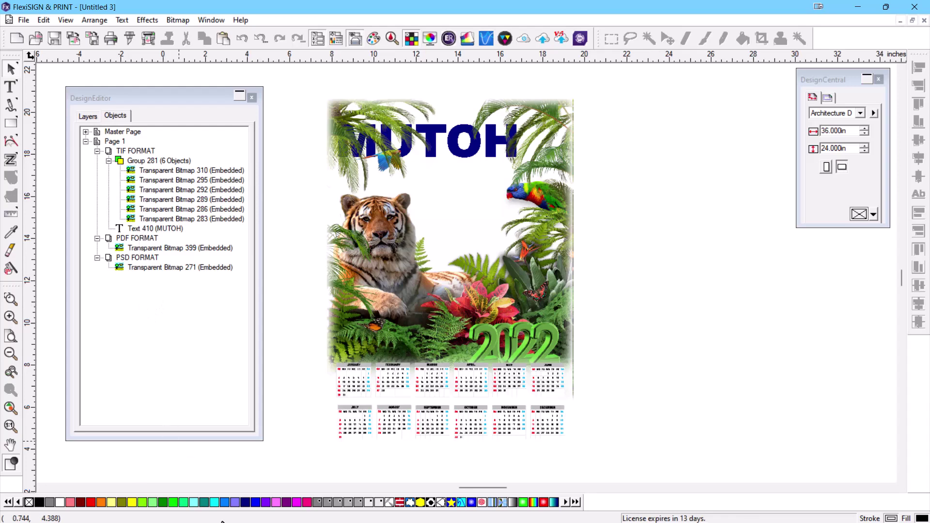
- Switch to Photoshop and examine the Save As options for cal_tiger in TIFF format, then close them without saving
key(alt+Tab)
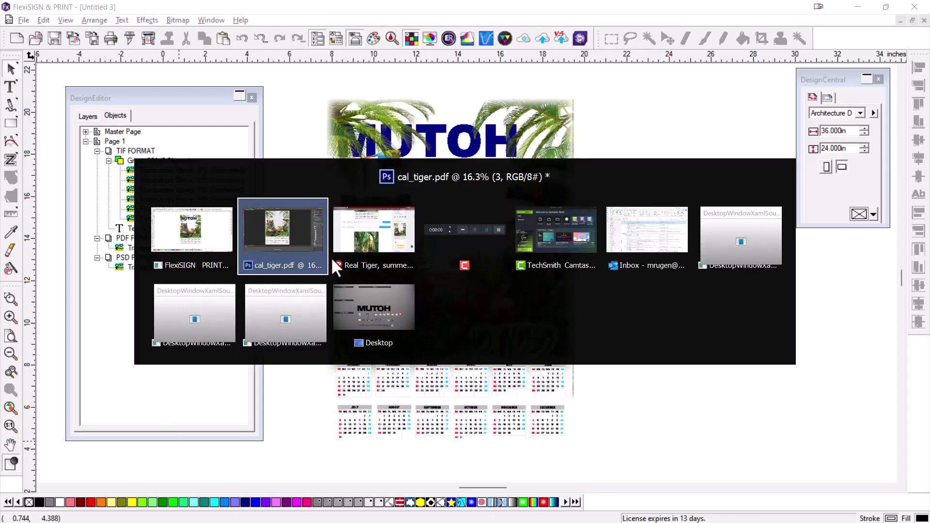
click(293, 234)
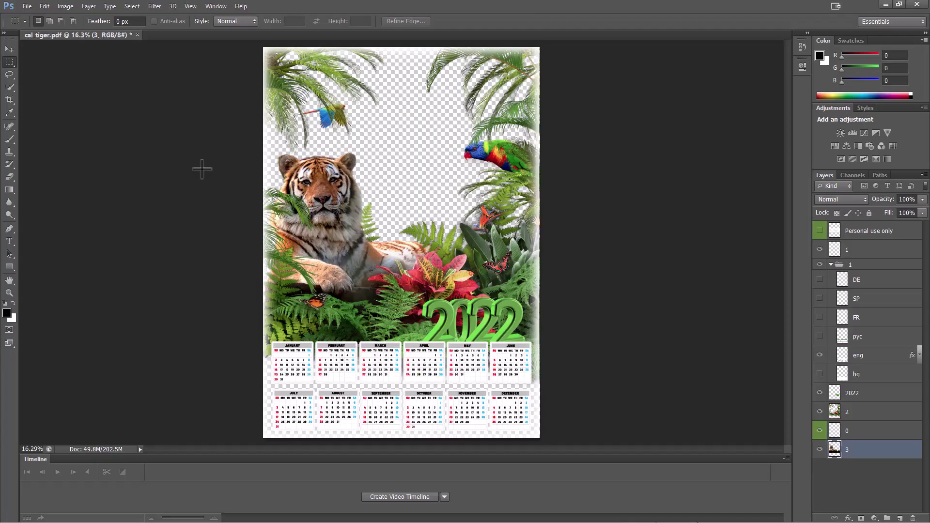
click(25, 7)
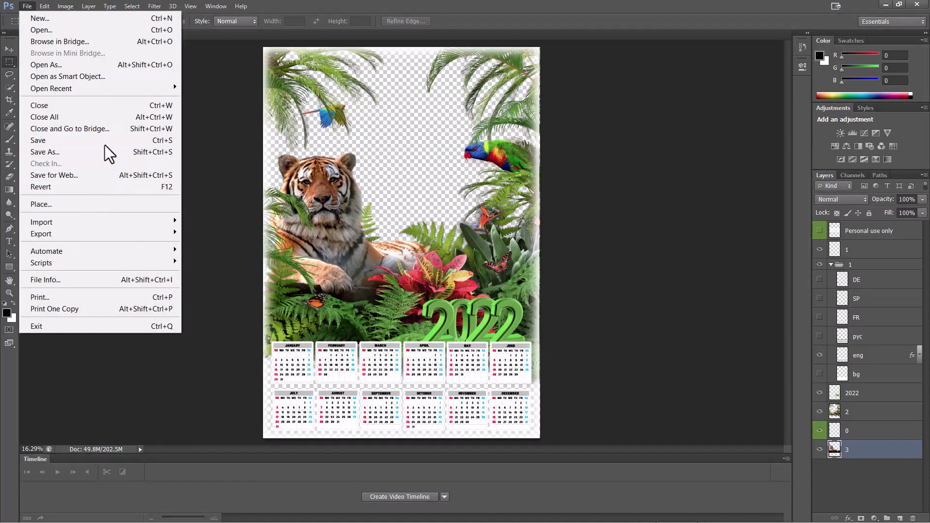
click(129, 152)
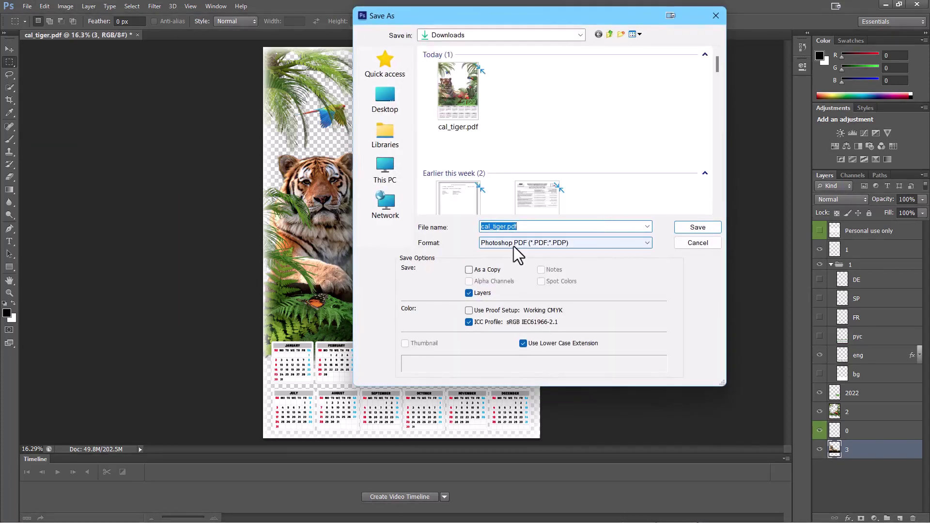
click(514, 245)
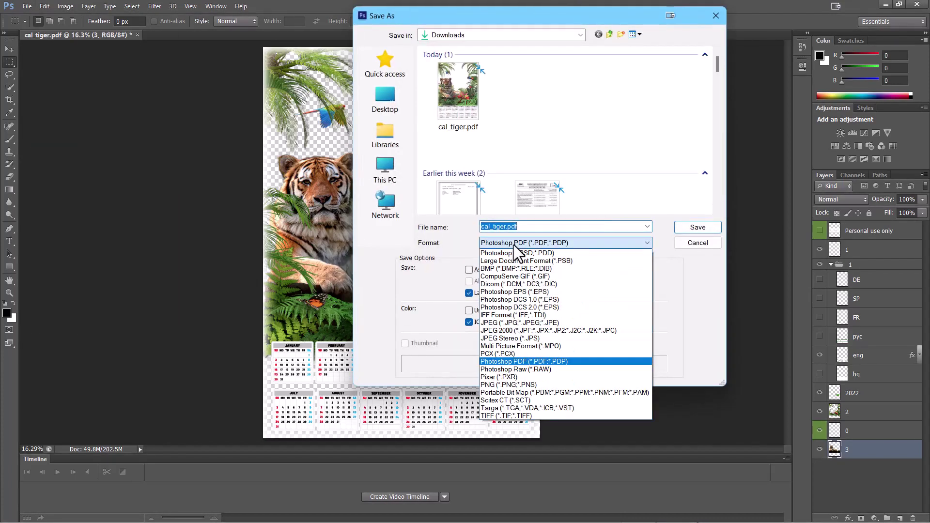
click(513, 415)
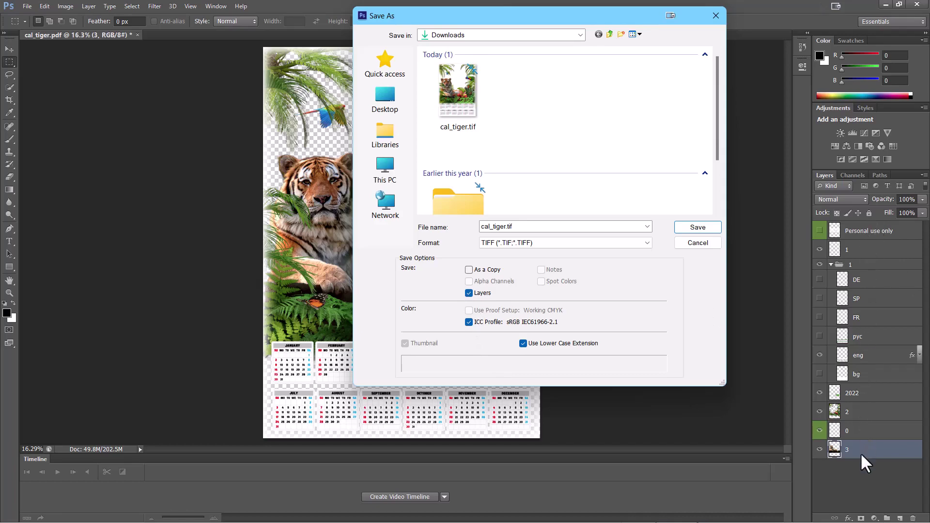
click(693, 243)
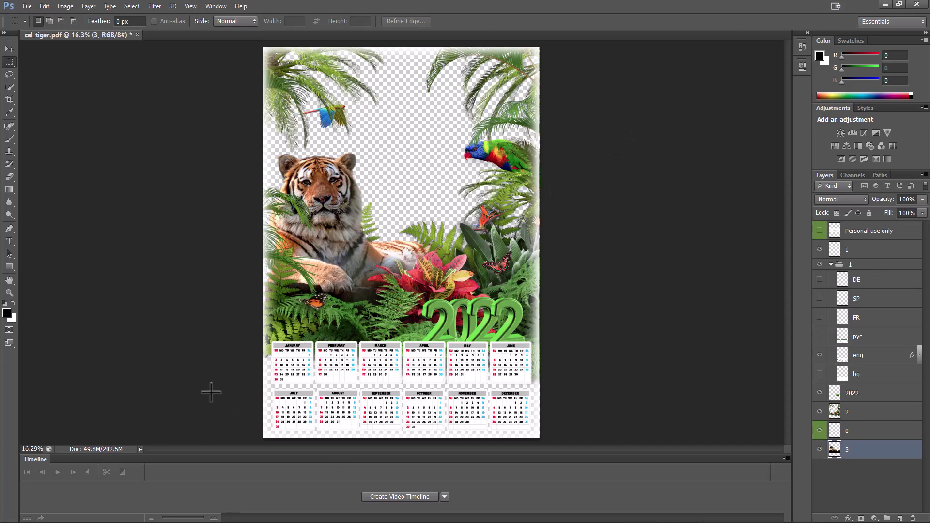
- Return to FlexiSIGN and review the layer list and the objects inside each layer
key(alt+Tab)
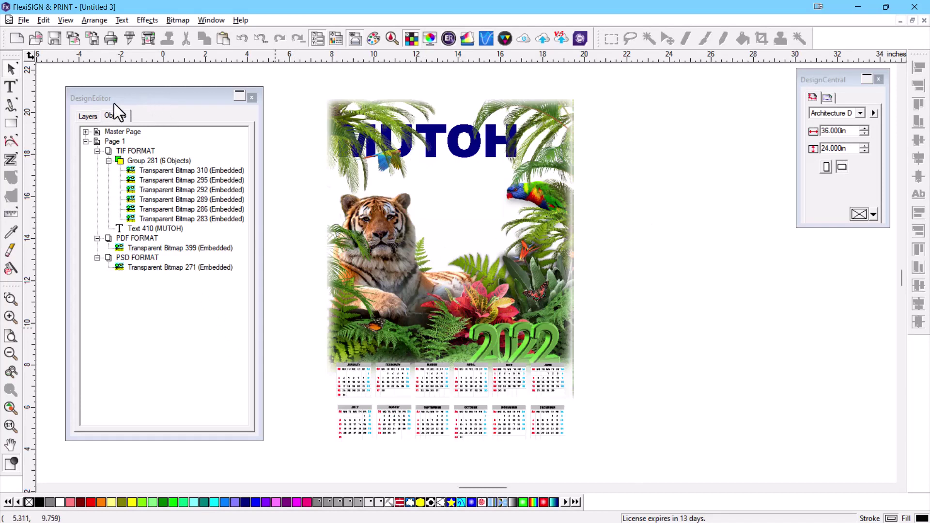
click(87, 115)
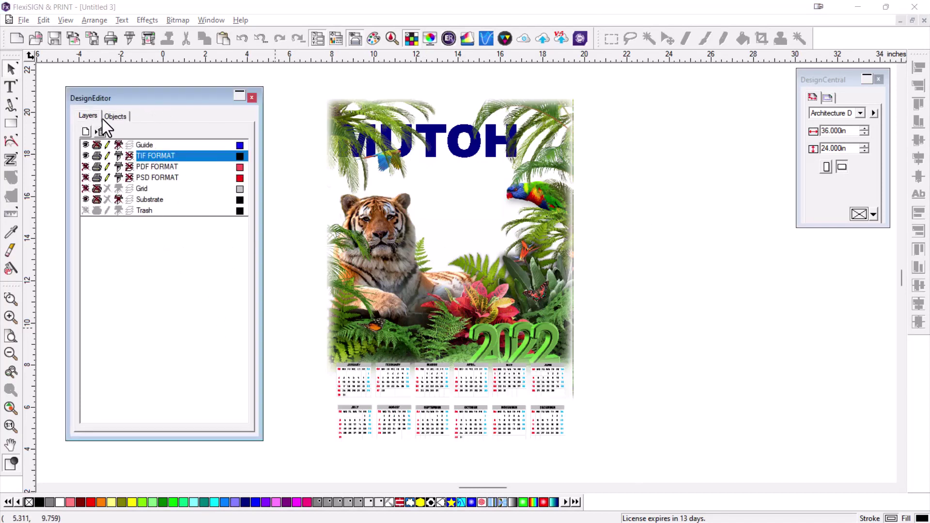
click(116, 118)
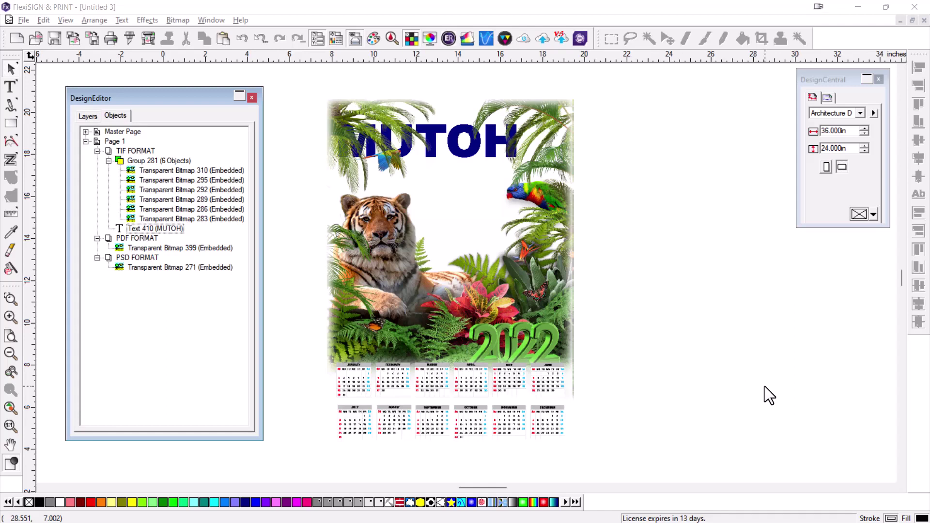
click(10, 87)
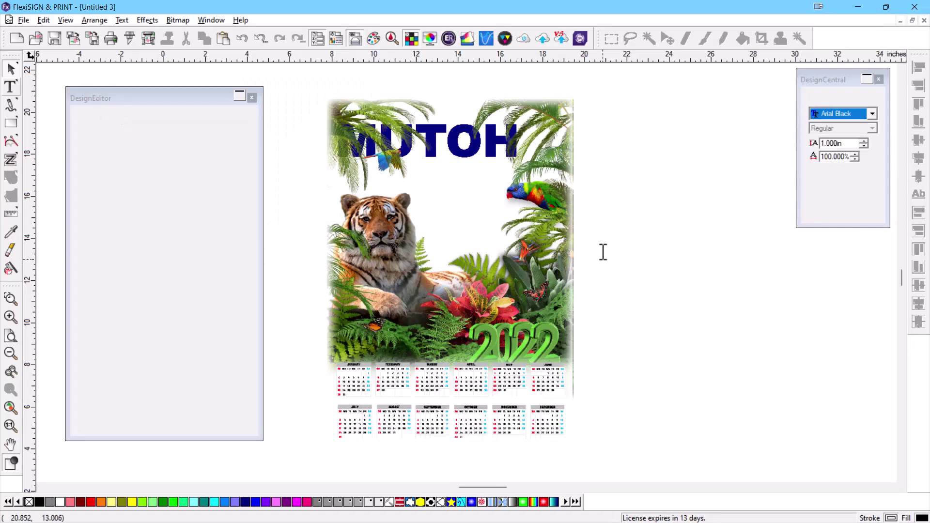
click(593, 309)
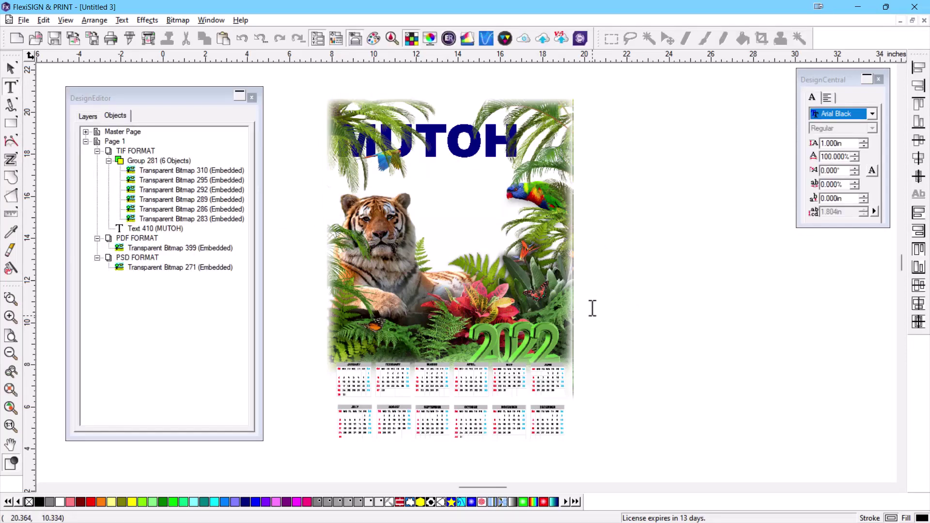
text(http://)
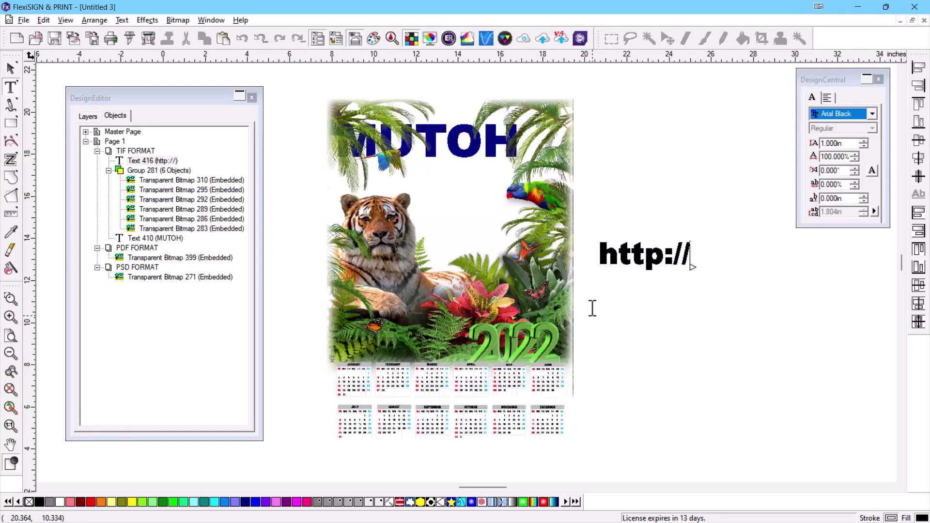
text(mutoh.)
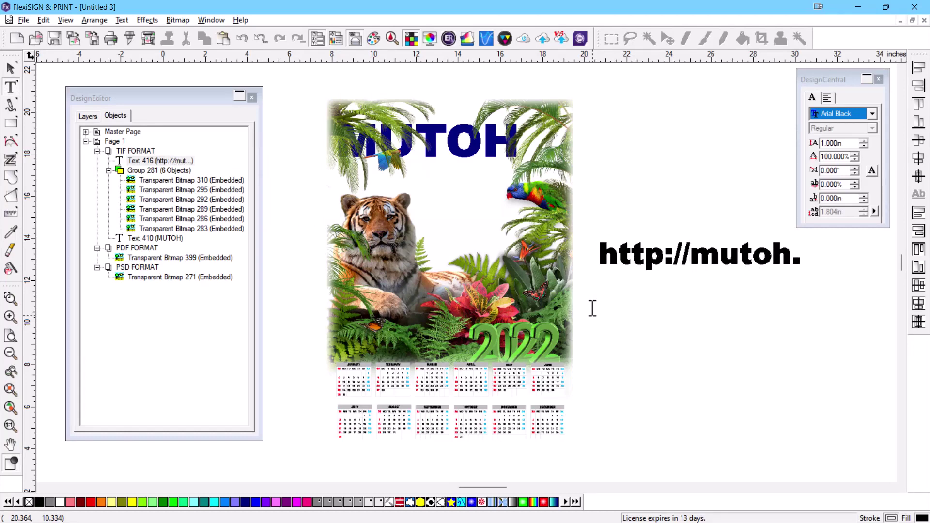
text(thinkific)
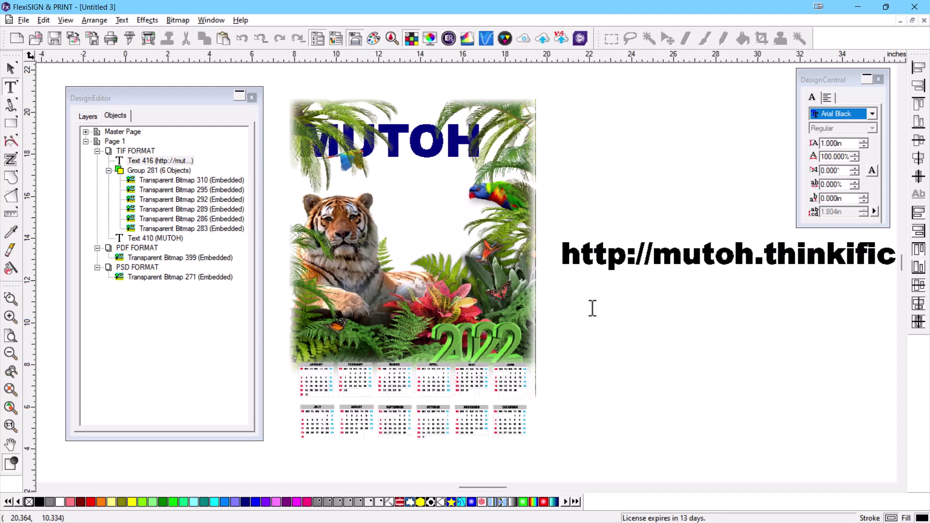
text(.com)
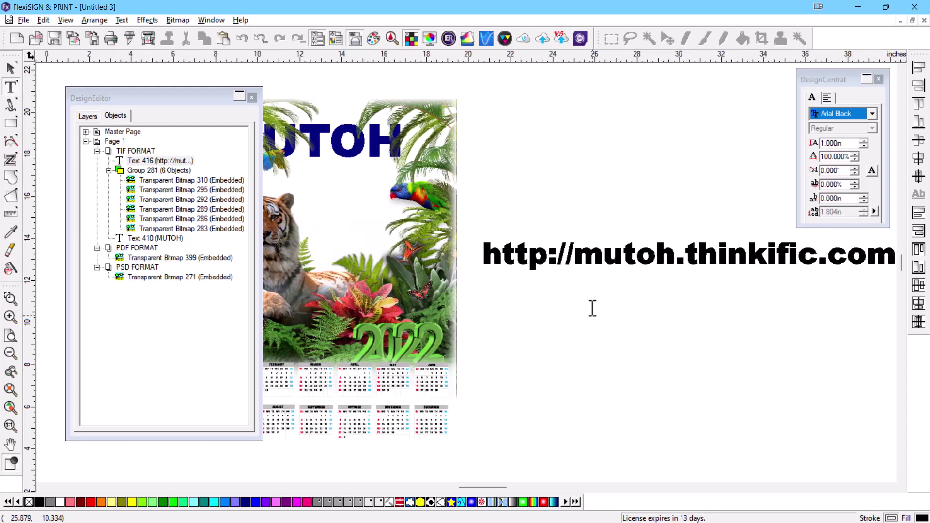